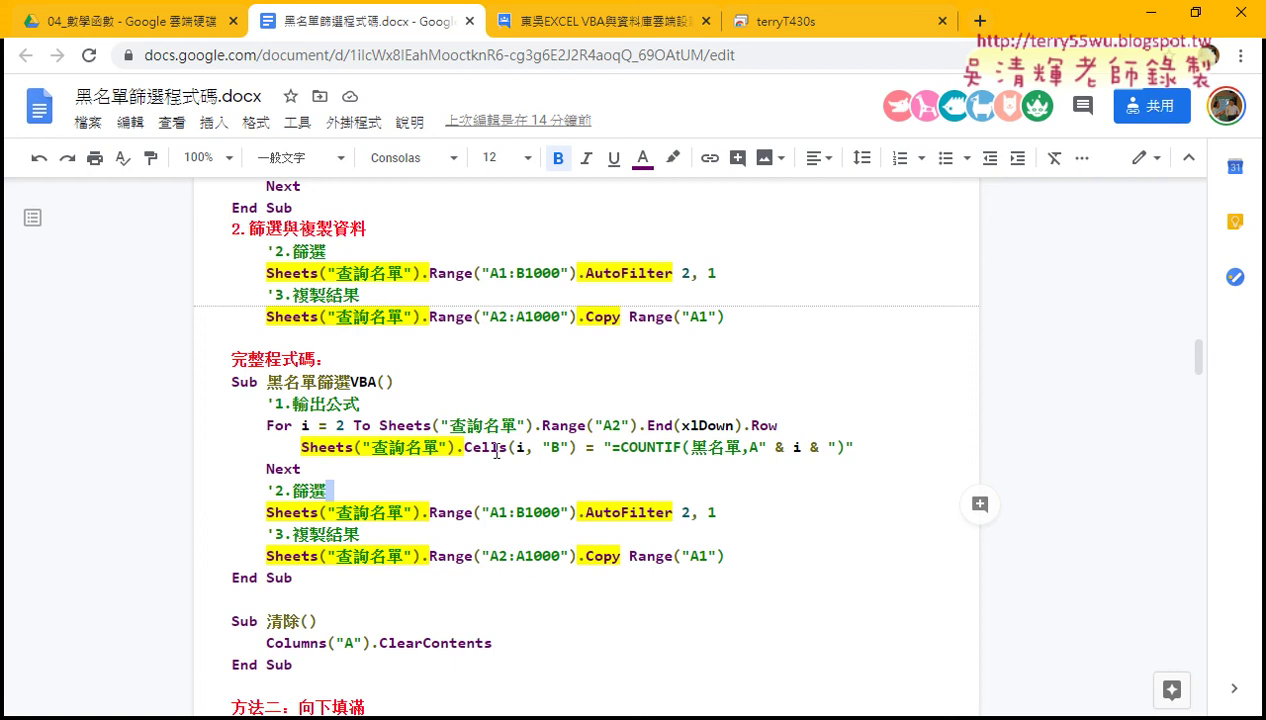
# Step: Annotate the Sheets("查詢名單") prefix, AutoFilter and Copy in the code, then erase the marks
pyautogui.moveTo(463, 447); pyautogui.dragTo(303, 441)
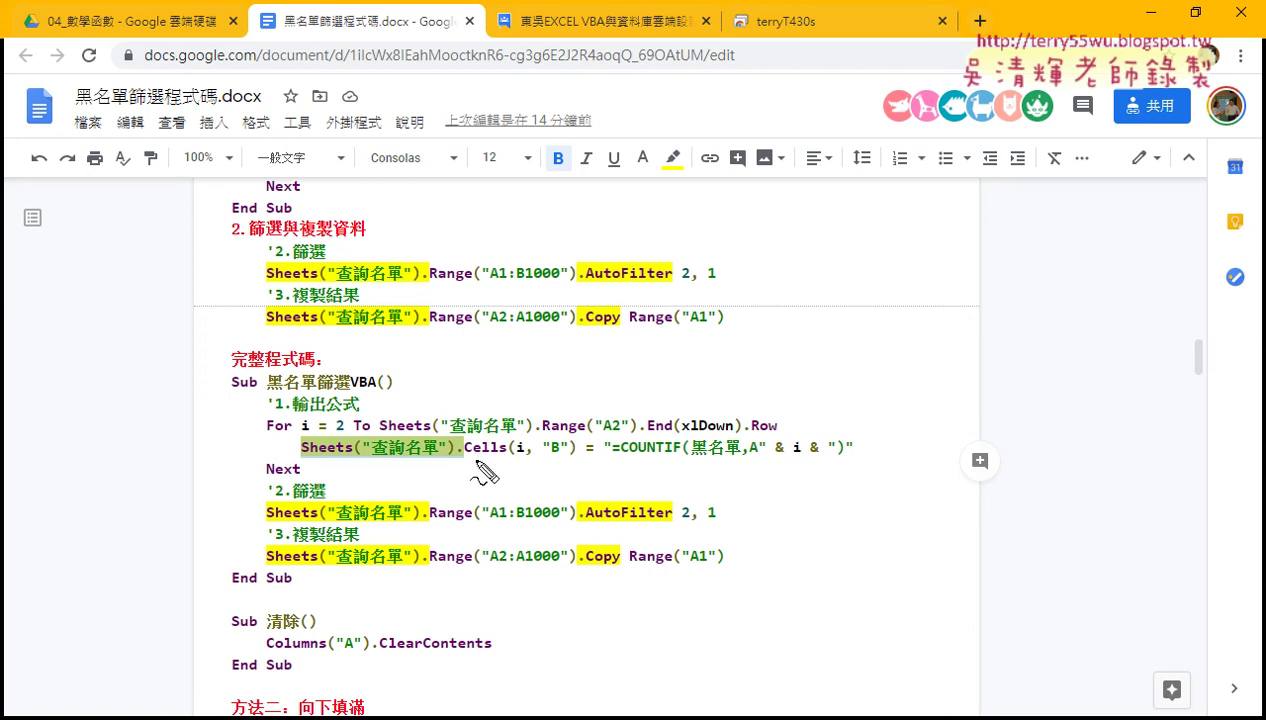
pyautogui.moveTo(588, 521); pyautogui.dragTo(670, 521)
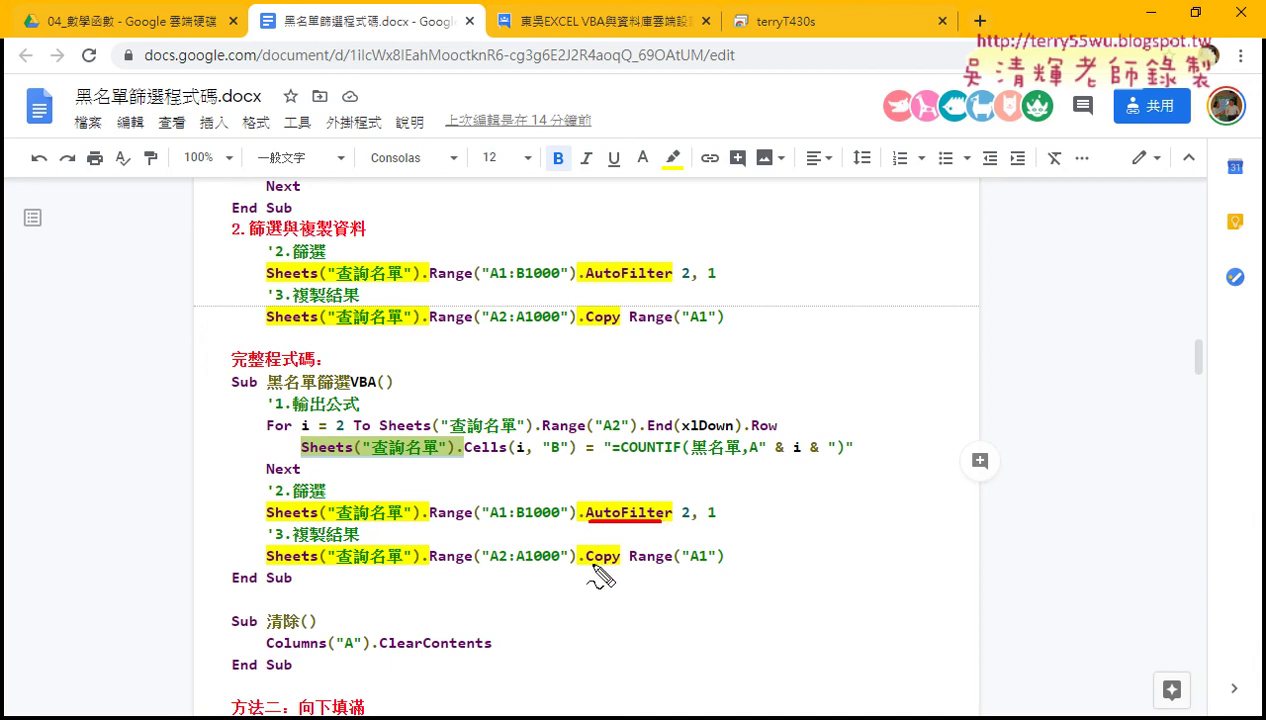
pyautogui.moveTo(590, 563); pyautogui.dragTo(617, 563)
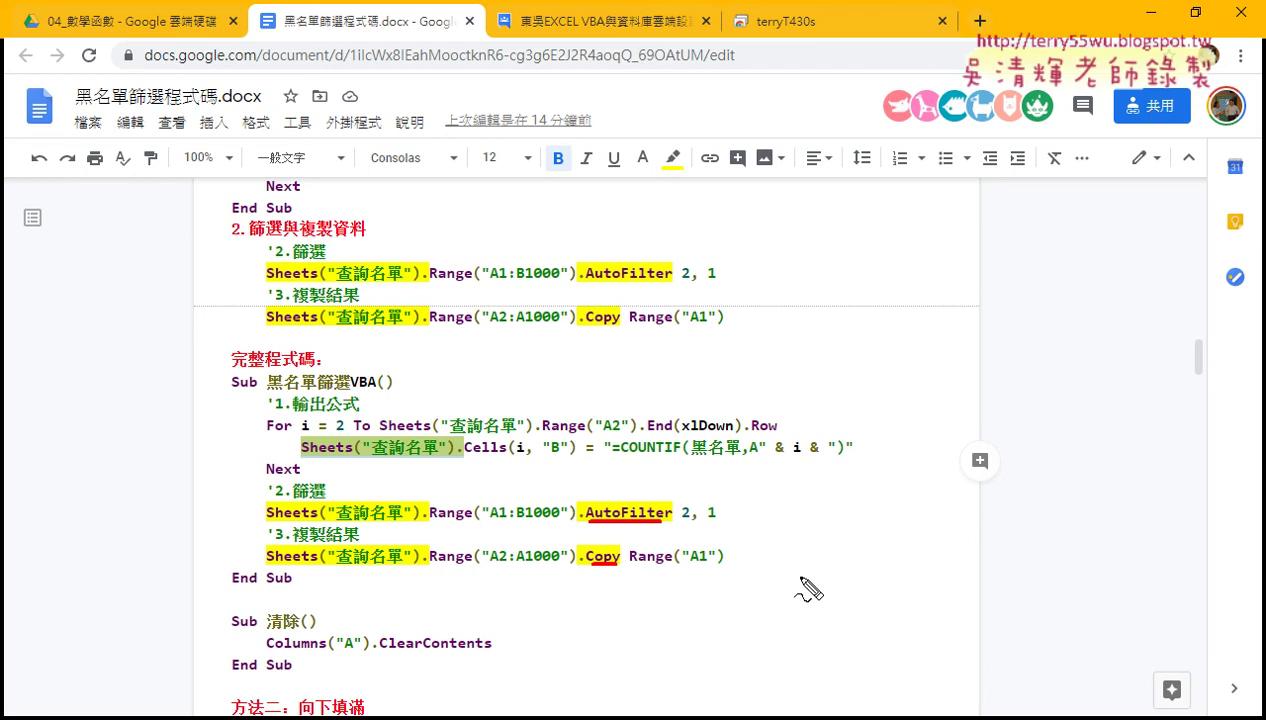
pyautogui.press('Escape')
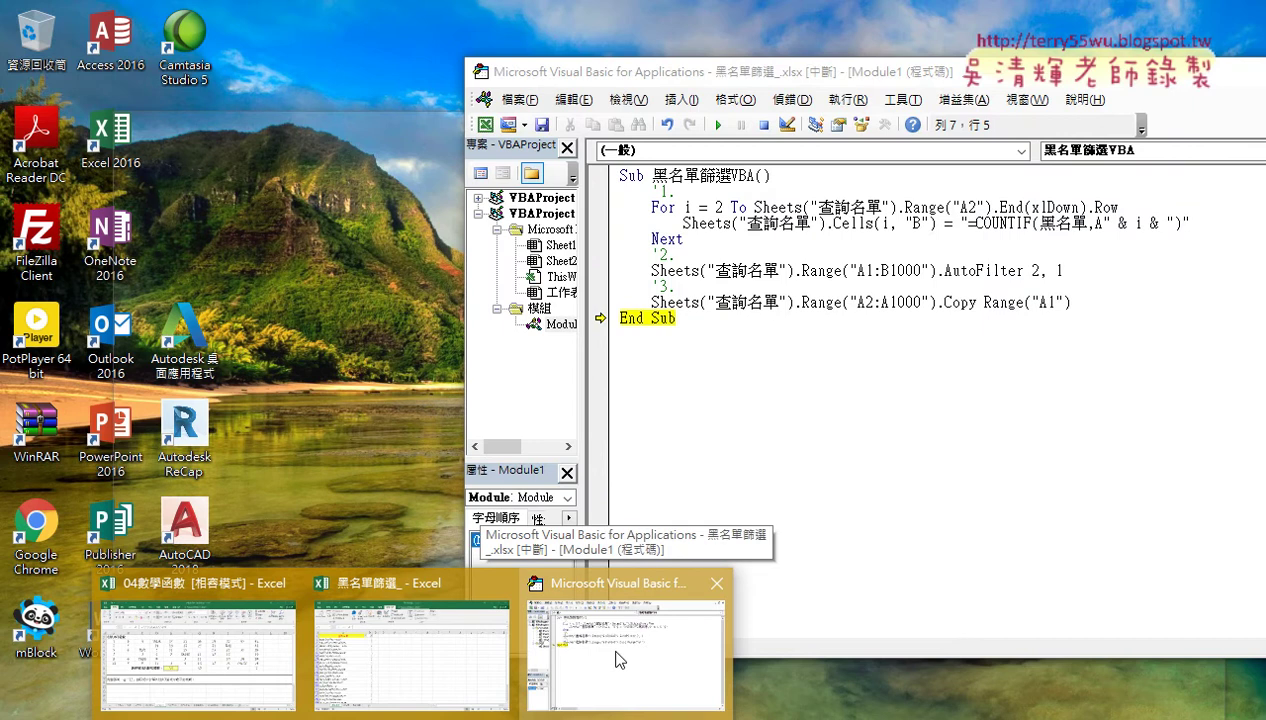
# Step: Paste the commented 黑名單篩選VBA listing from Google Docs over the module's code, confirming the project reset
pyautogui.click(619, 659)
pyautogui.click(366, 645)
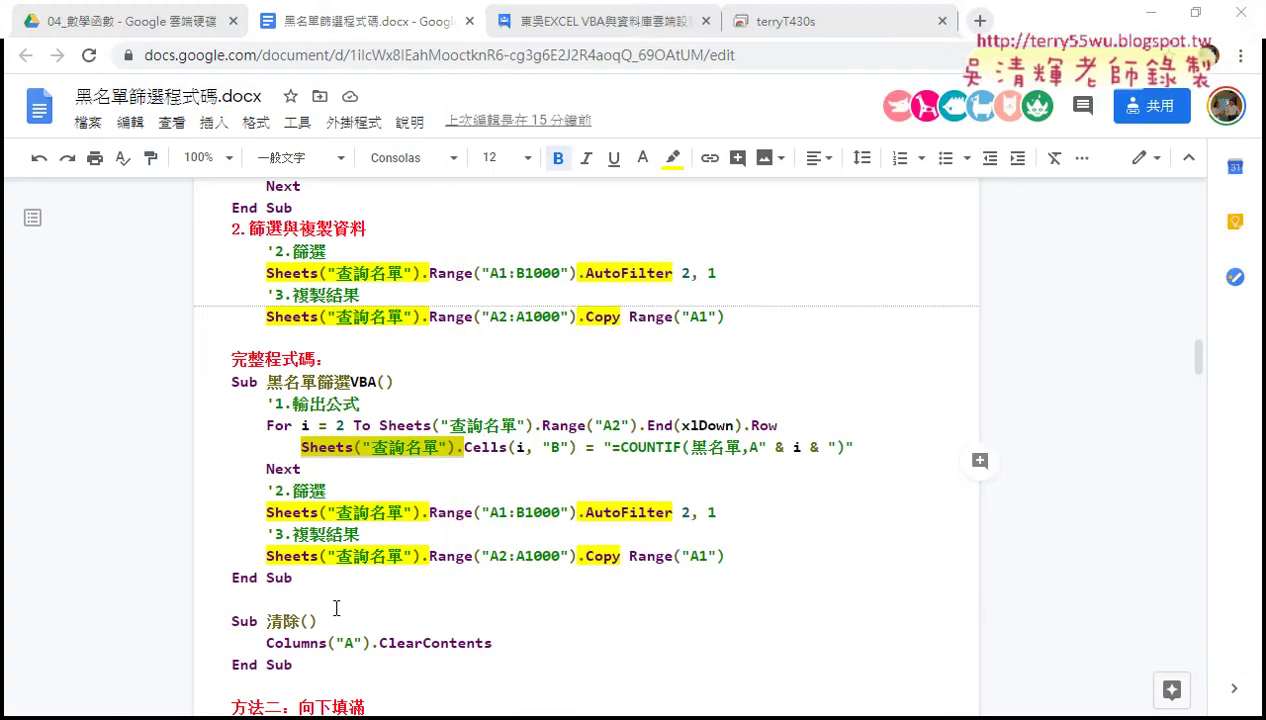
pyautogui.moveTo(296, 578); pyautogui.dragTo(213, 378)
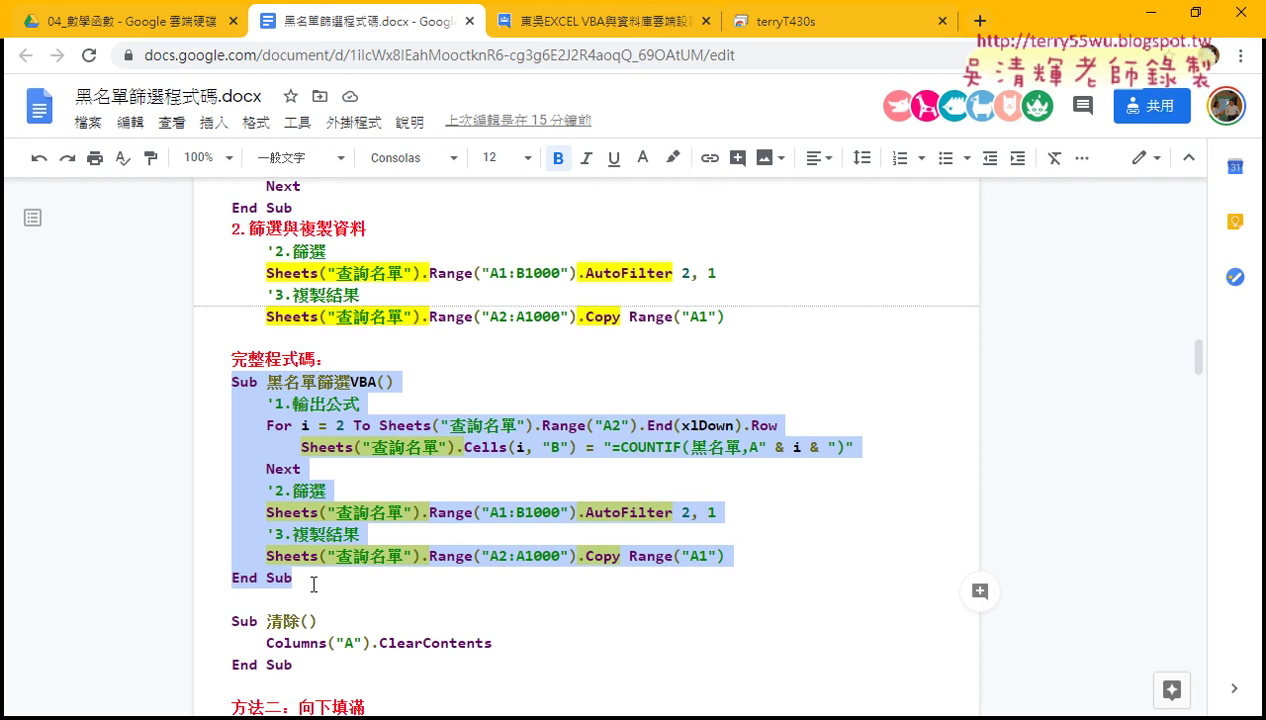
pyautogui.click(576, 628)
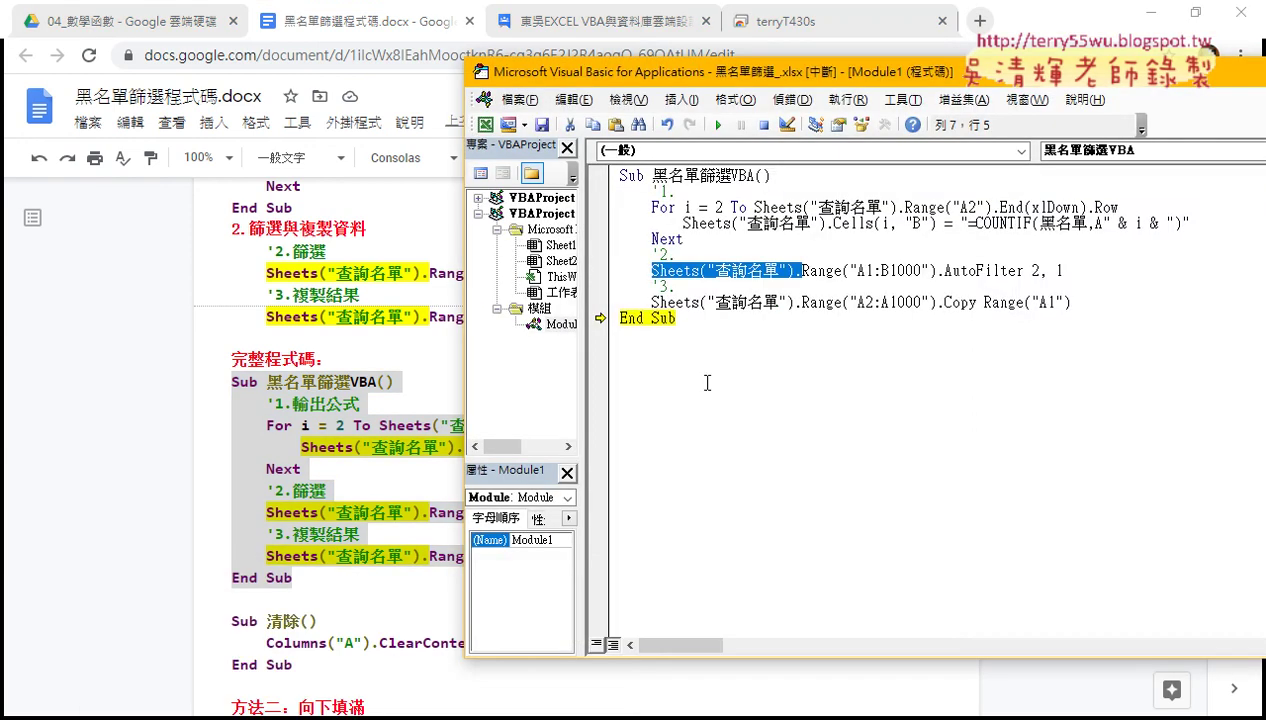
pyautogui.hotkey('ctrl', 'a')
pyautogui.hotkey('ctrl', 'v')
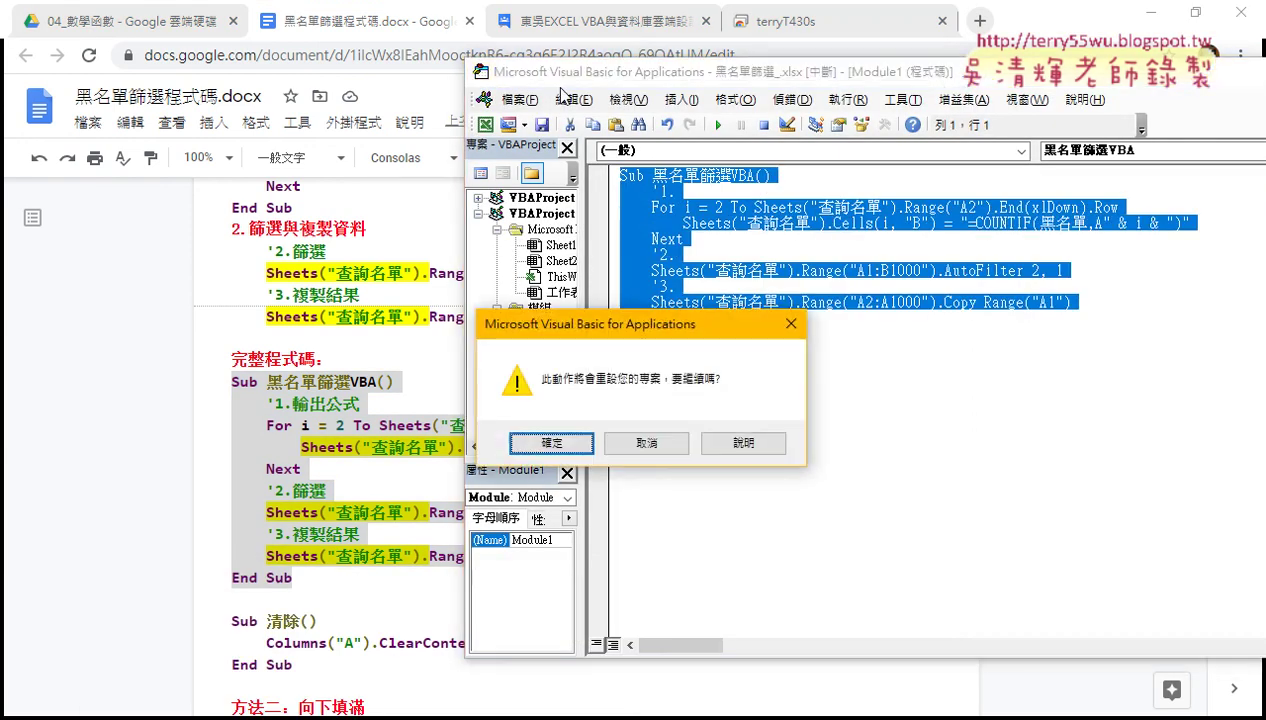
pyautogui.press('Return')
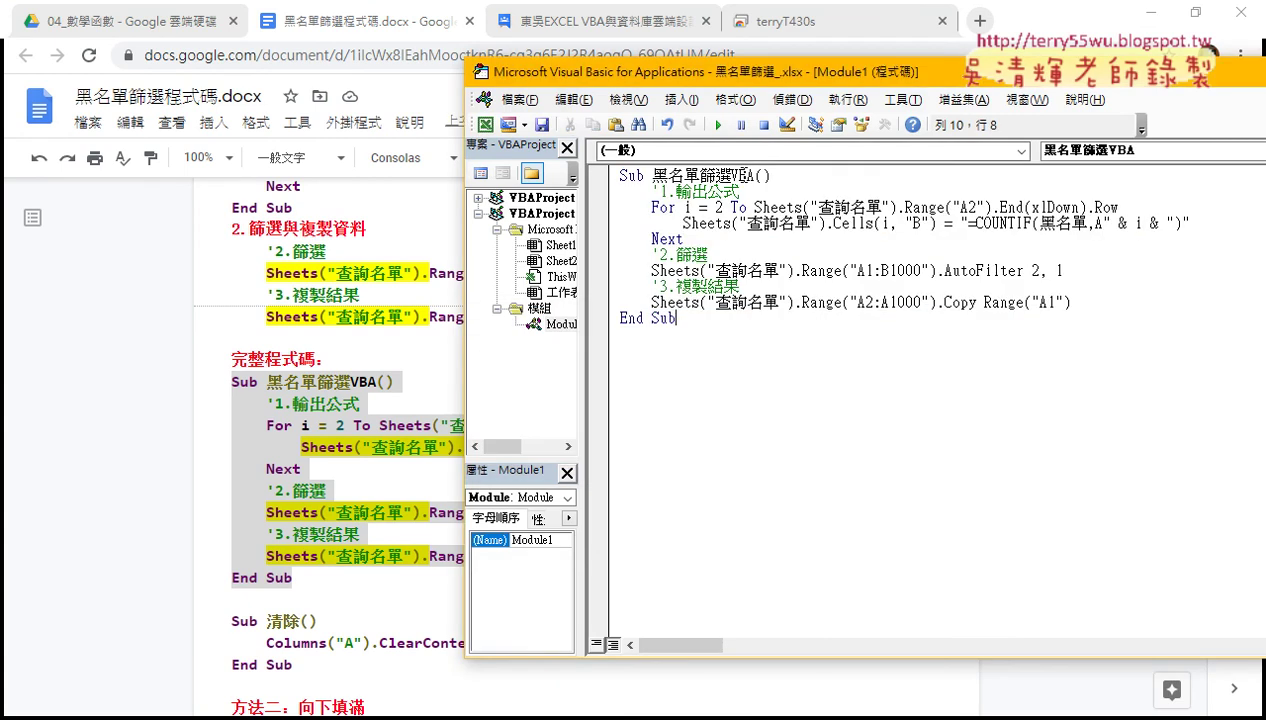
pyautogui.press('Return')
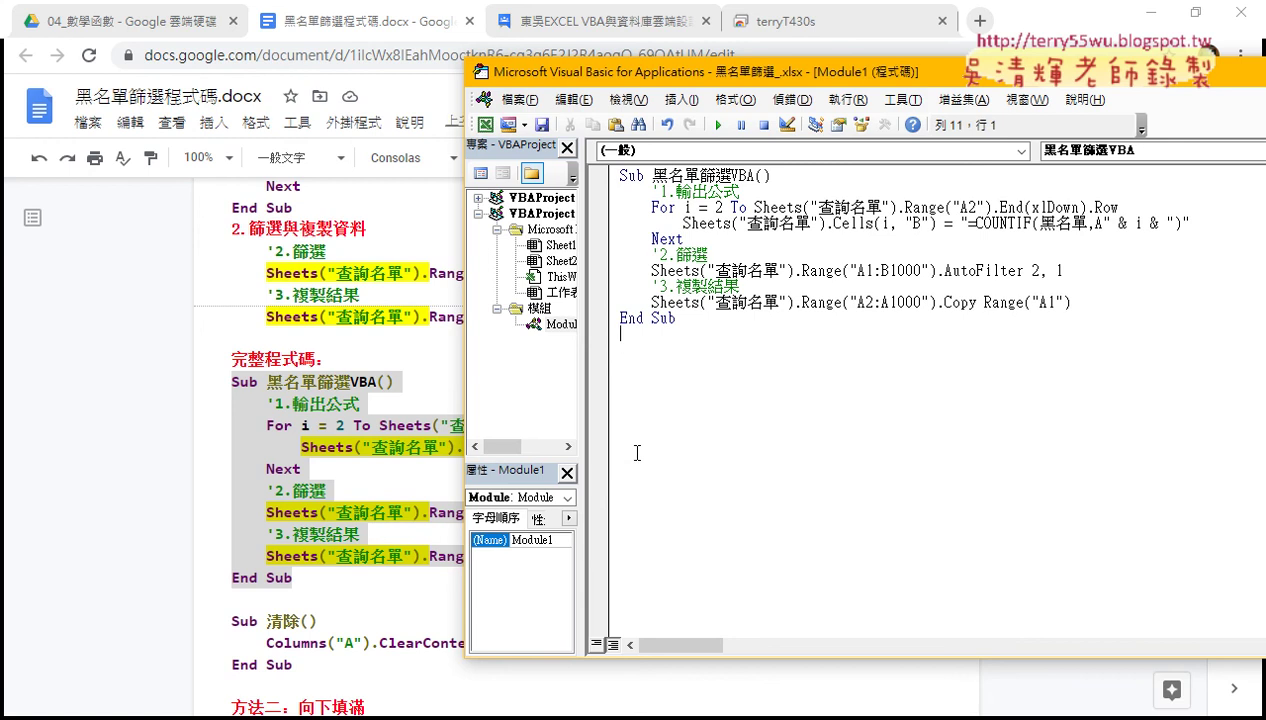
# Step: Delete the copied e-mail addresses from column A of the 查詢結果 sheet
pyautogui.click(1150, 12)
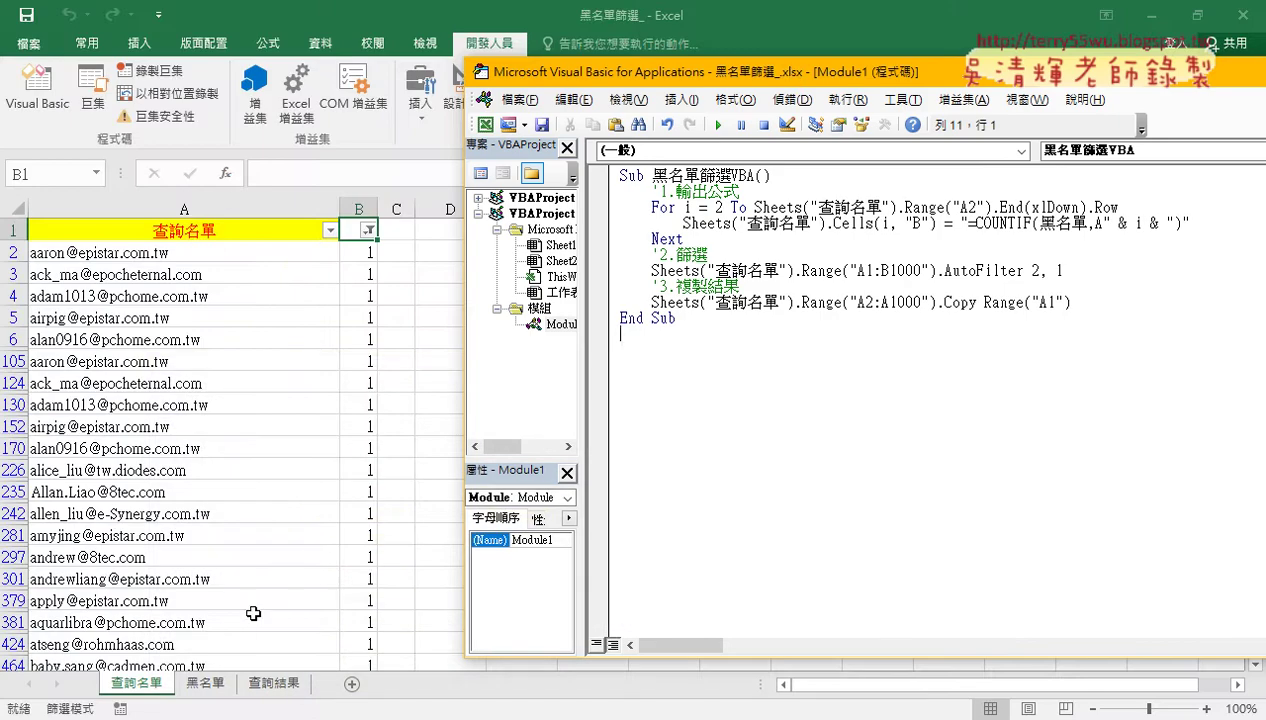
pyautogui.click(274, 683)
pyautogui.click(37, 90)
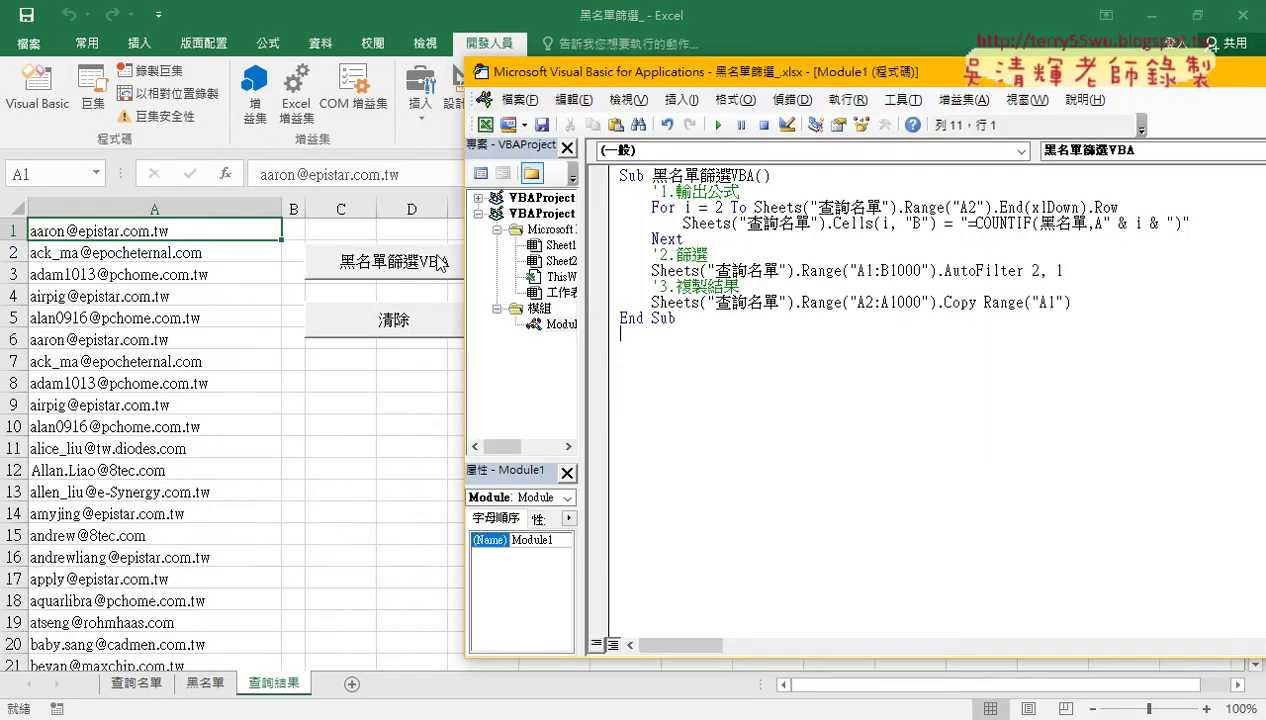
pyautogui.write('s')
pyautogui.write('ub')
pyautogui.click(135, 206)
pyautogui.press('Delete')
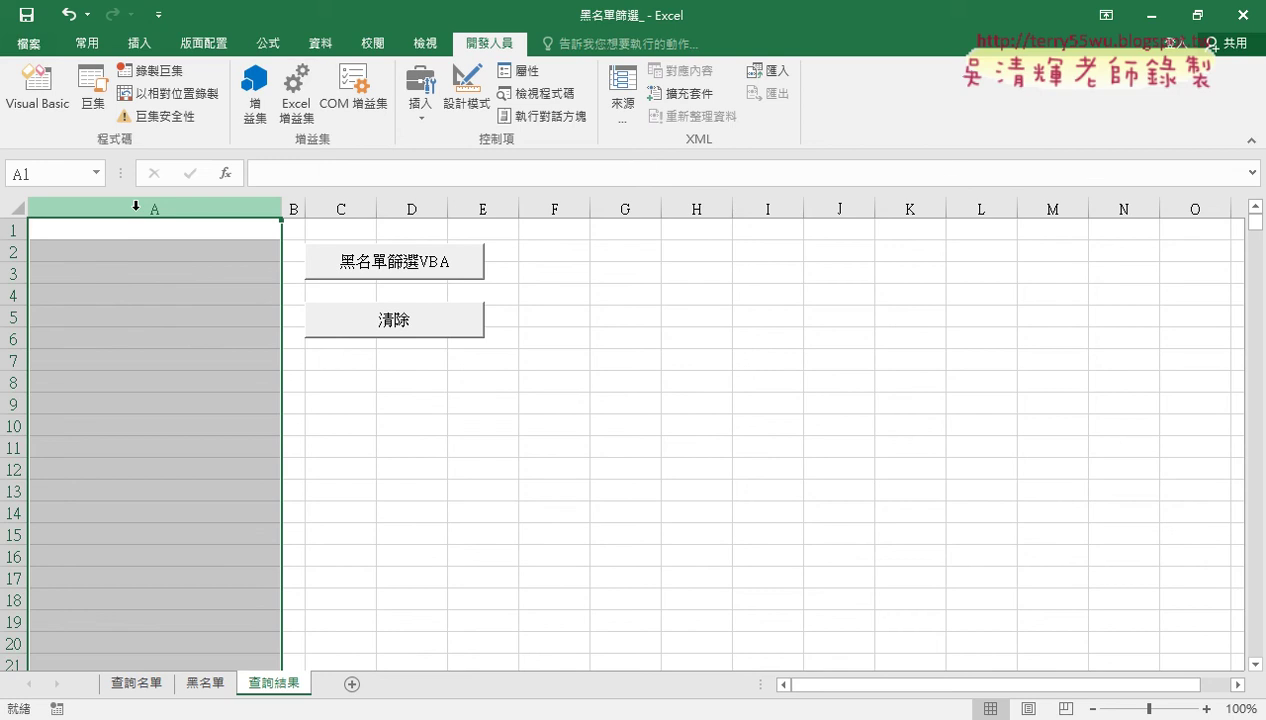
# Step: Add a new Sub 清除() procedure below End Sub in the VBA module
pyautogui.click(45, 110)
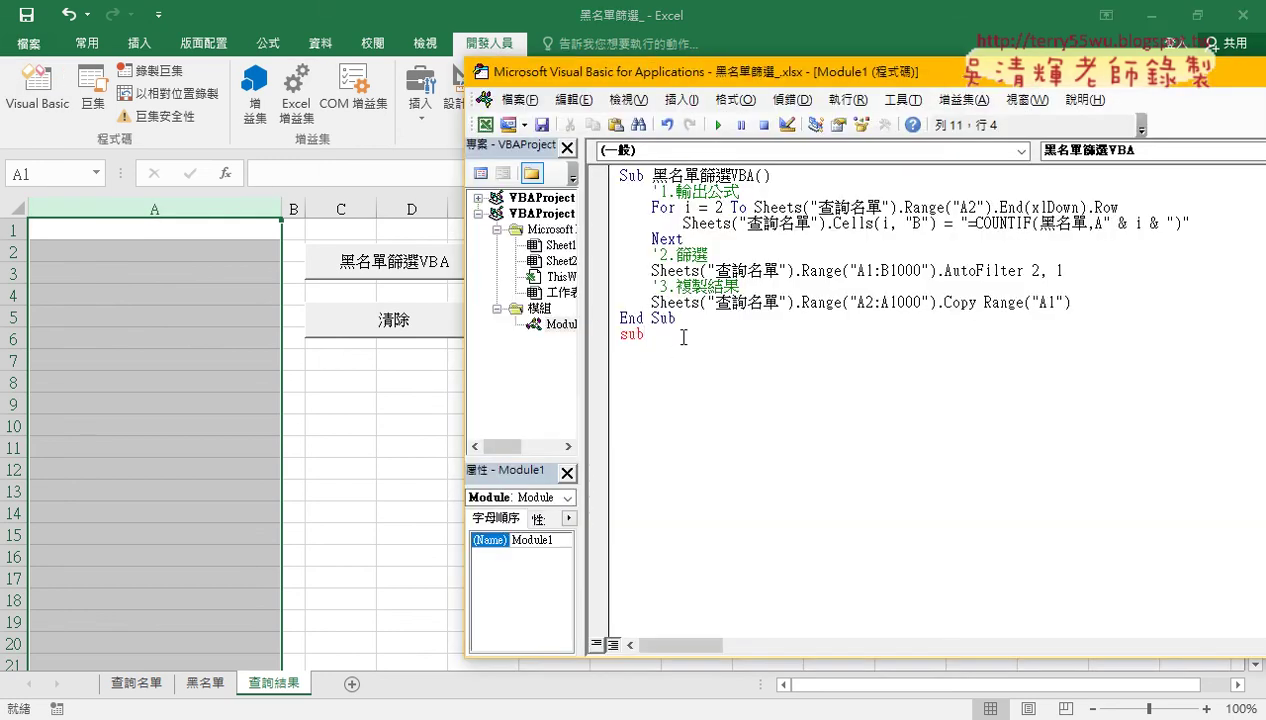
pyautogui.write(' ㄑㄧㄥ')
pyautogui.press('space')
pyautogui.write('除')
pyautogui.press('Return')
pyautogui.press('Return')
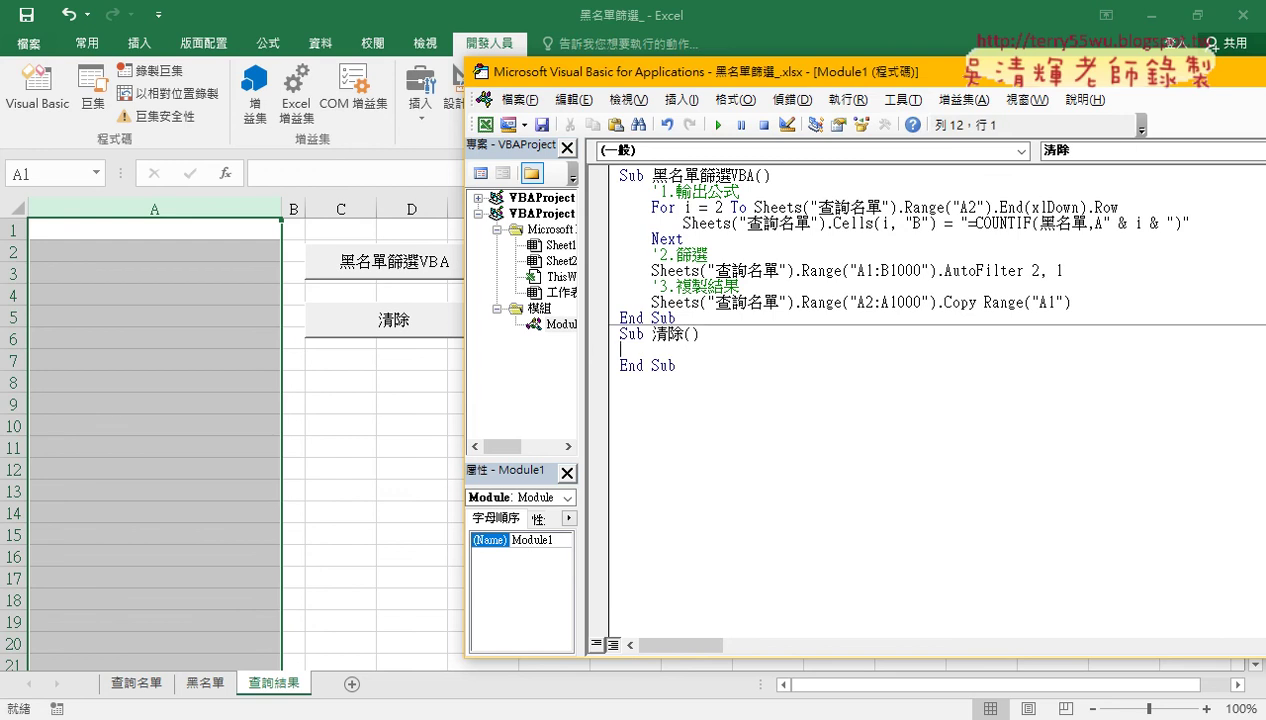
pyautogui.press('Tab')
# Step: Write a Columns line inside 清除, choosing ClearContents from the IntelliSense list
pyautogui.write('c')
pyautogui.write('olum')
pyautogui.write('n')
pyautogui.write('s')
pyautogui.write('()')
pyautogui.write('""')
pyautogui.press('Left')
pyautogui.write('A')
pyautogui.press('End')
pyautogui.hotkey('shift', 'Left')
pyautogui.hotkey('shift', 'Left')
pyautogui.hotkey('shift', 'Left')
pyautogui.hotkey('shift', 'Left')
pyautogui.hotkey('shift', 'Left')
pyautogui.press('Delete')
pyautogui.write('.')
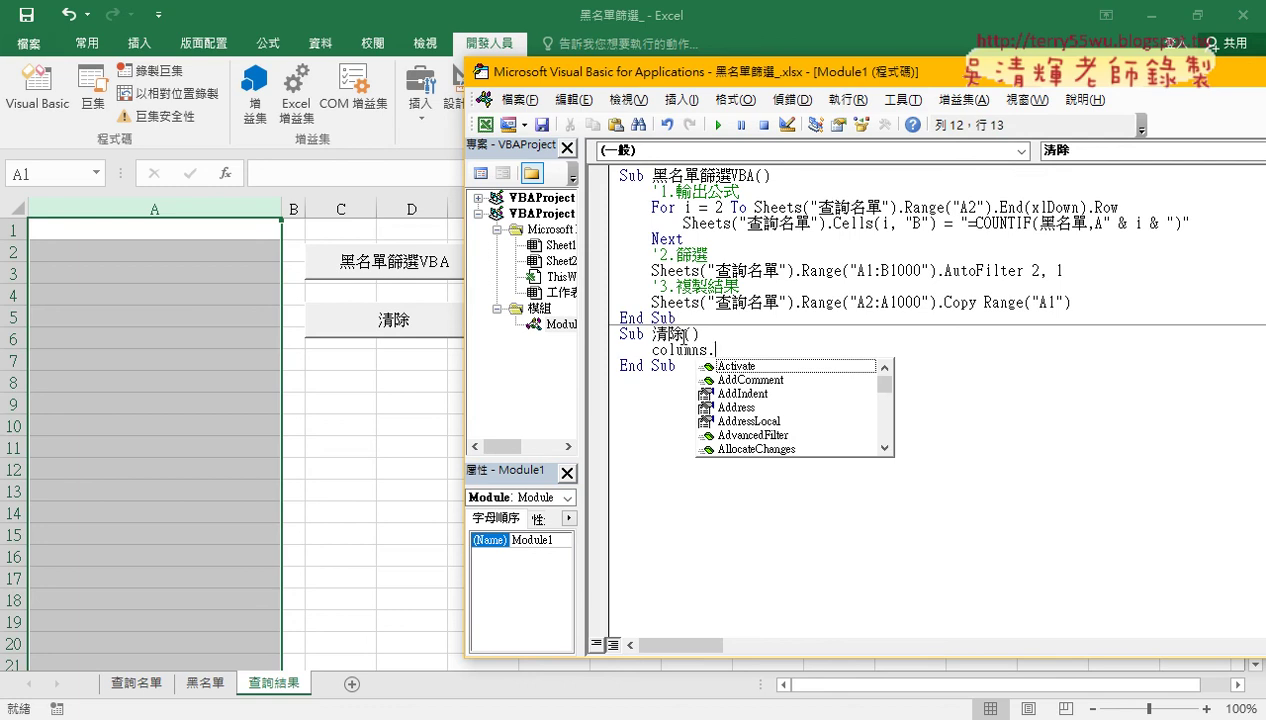
pyautogui.write('c')
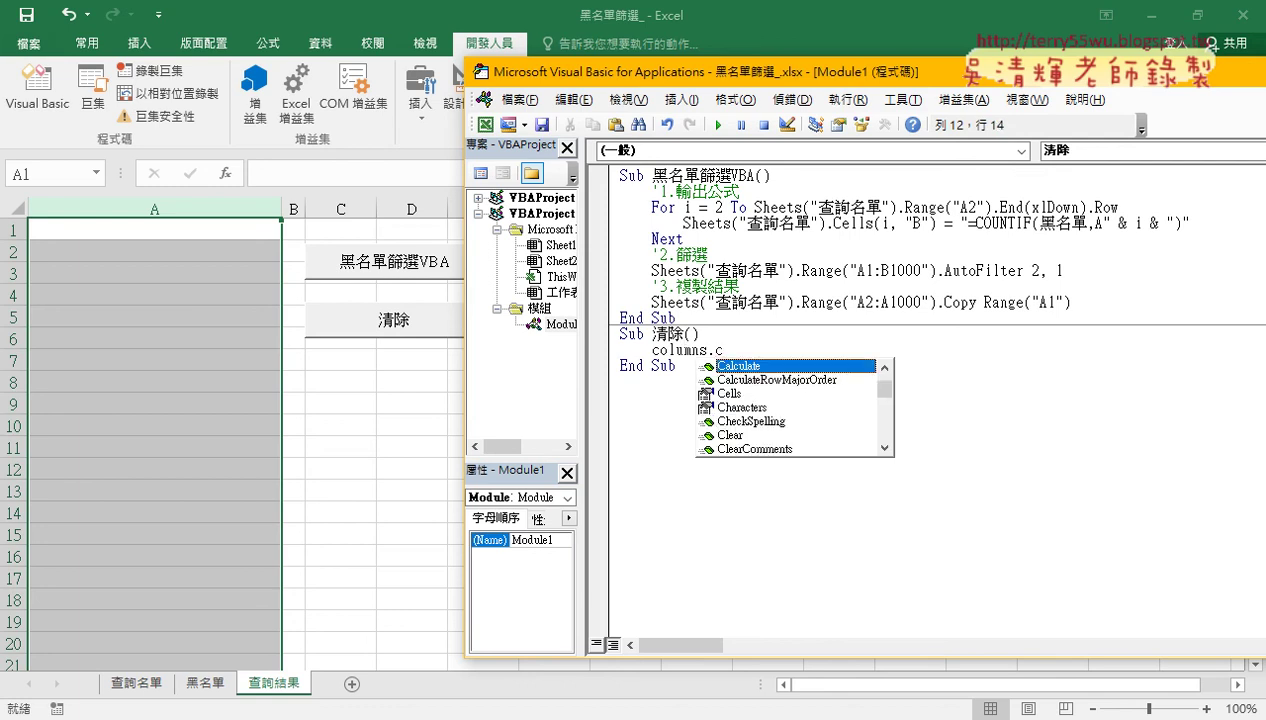
pyautogui.write('l')
pyautogui.press('Down')
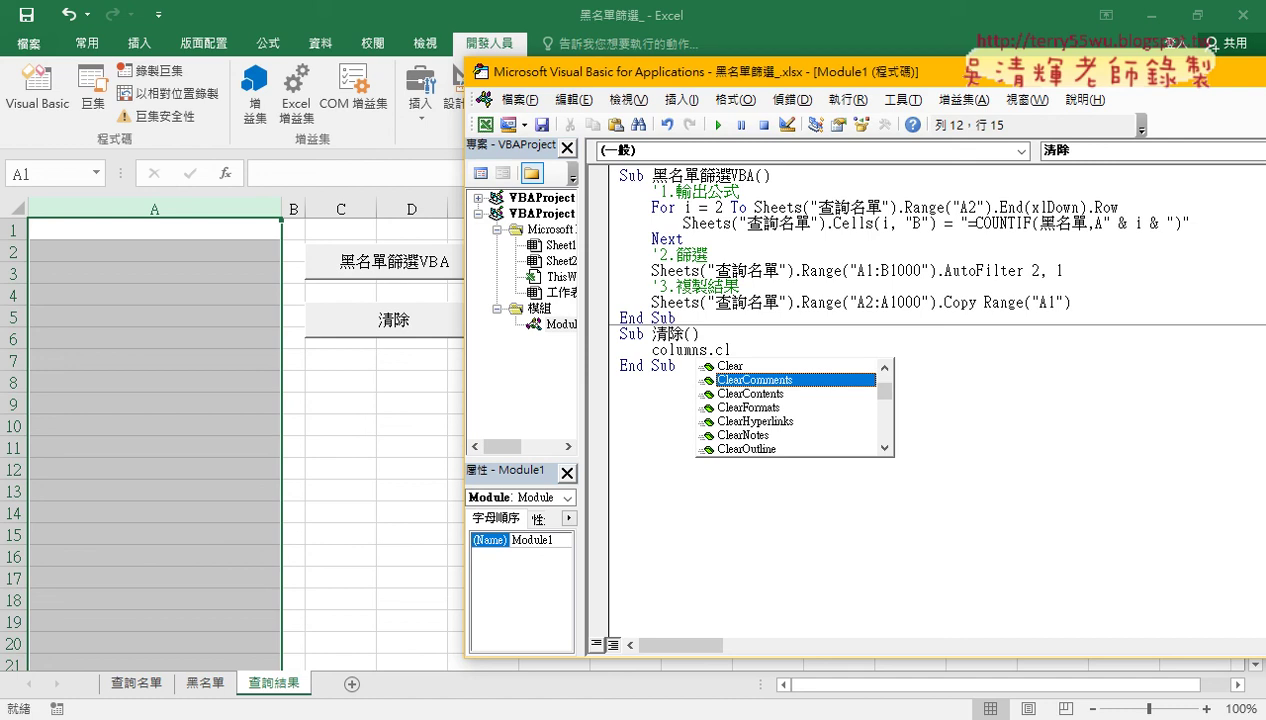
pyautogui.press('Down')
pyautogui.press('space')
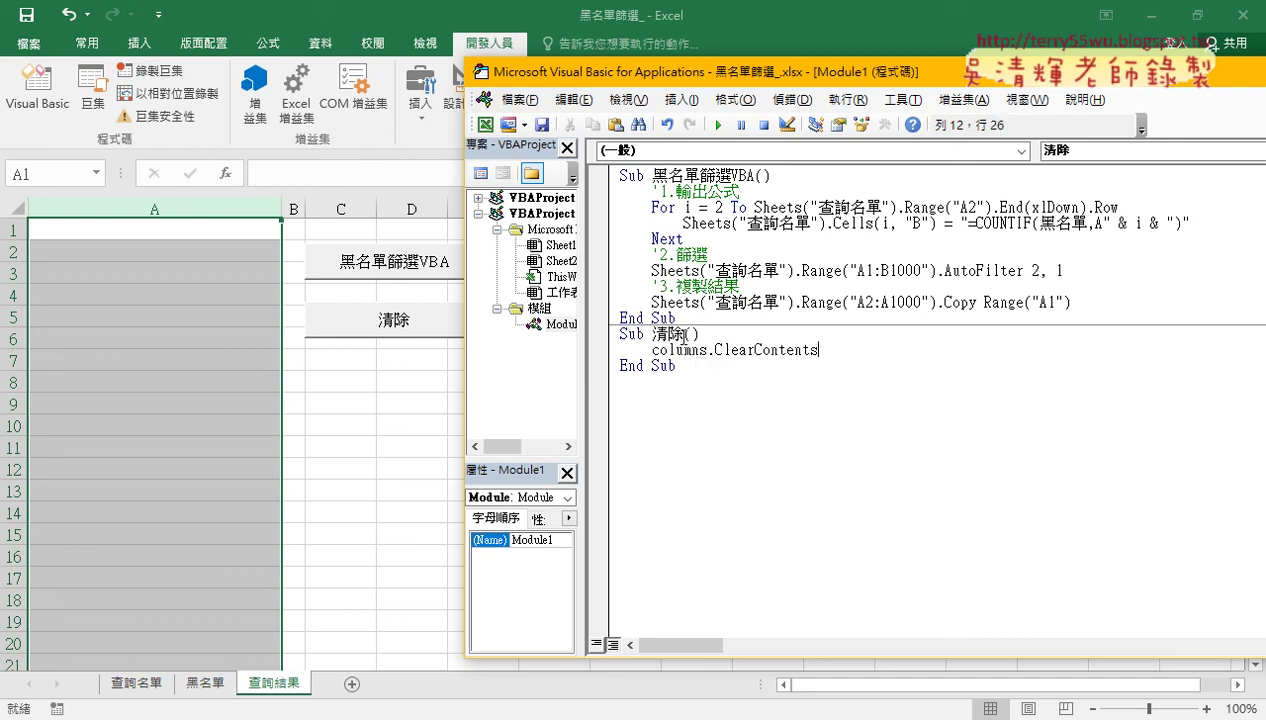
pyautogui.press('Down')
# Step: Add the ("A") argument so the line reads Columns("A").ClearContents
pyautogui.click(716, 345)
pyautogui.write('()')
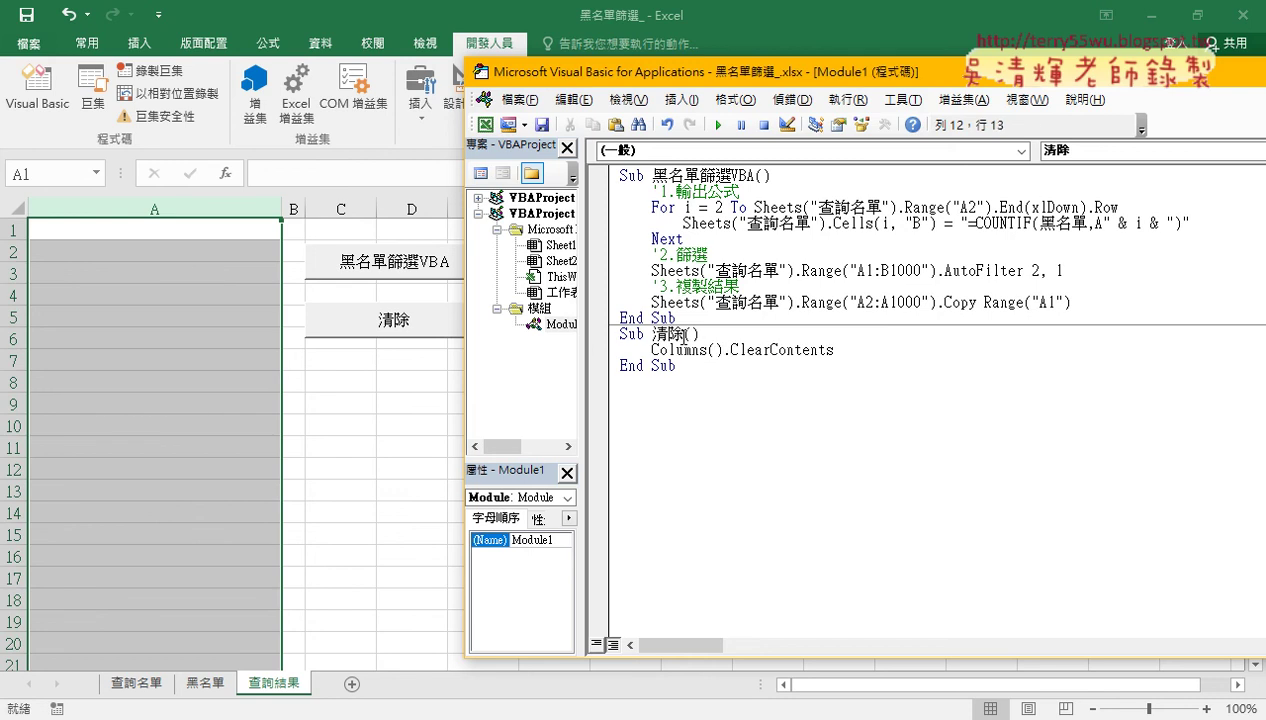
pyautogui.write('""')
pyautogui.press('Left')
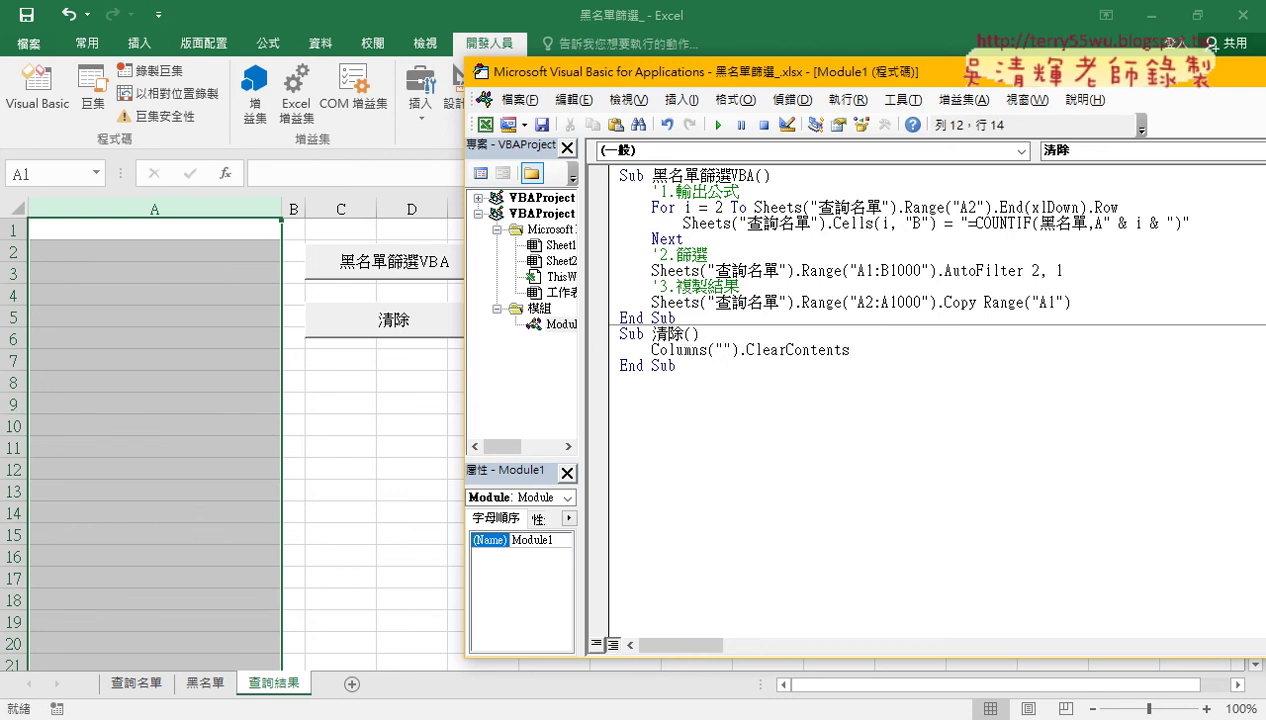
pyautogui.write('A')
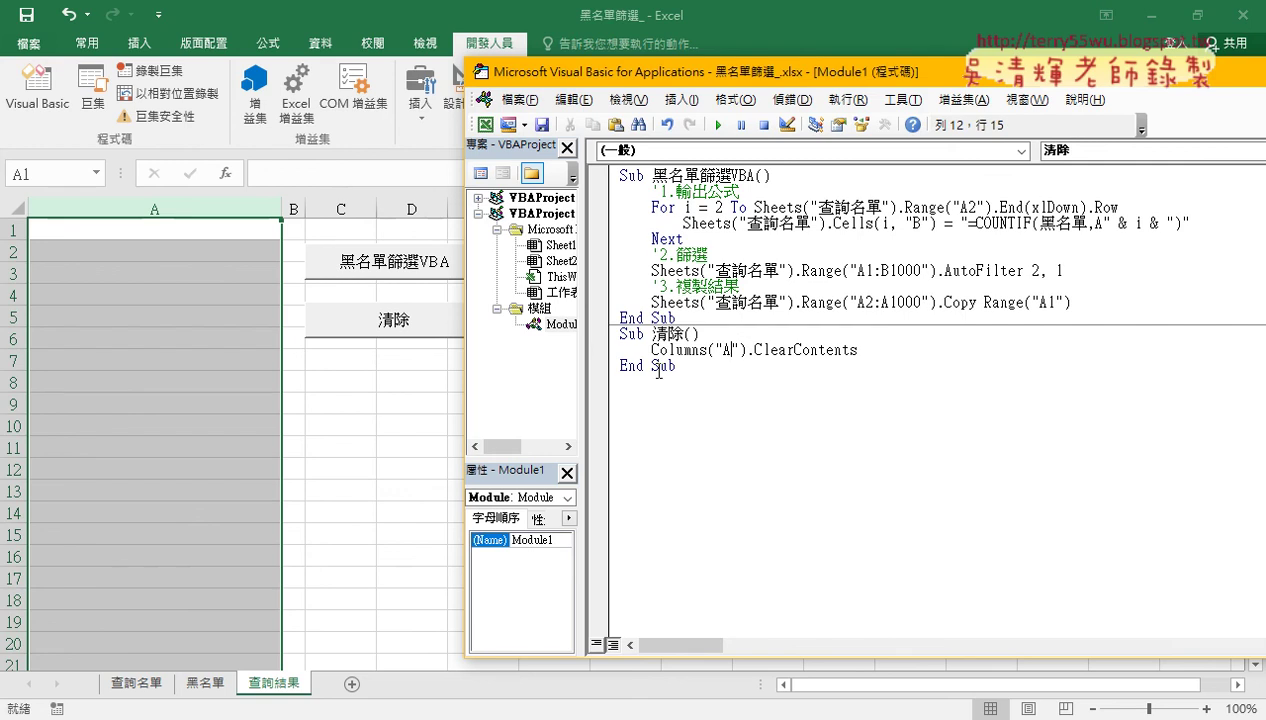
pyautogui.click(772, 485)
pyautogui.moveTo(883, 350); pyautogui.dragTo(590, 342)
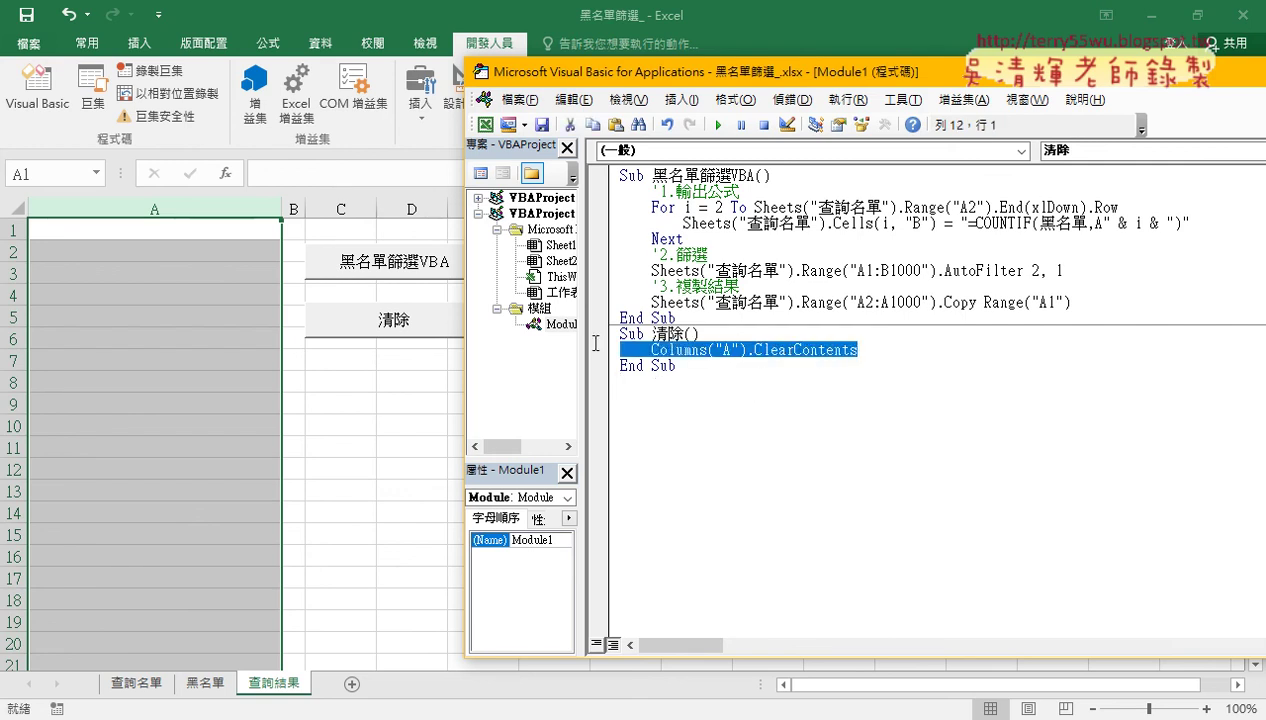
pyautogui.click(757, 268)
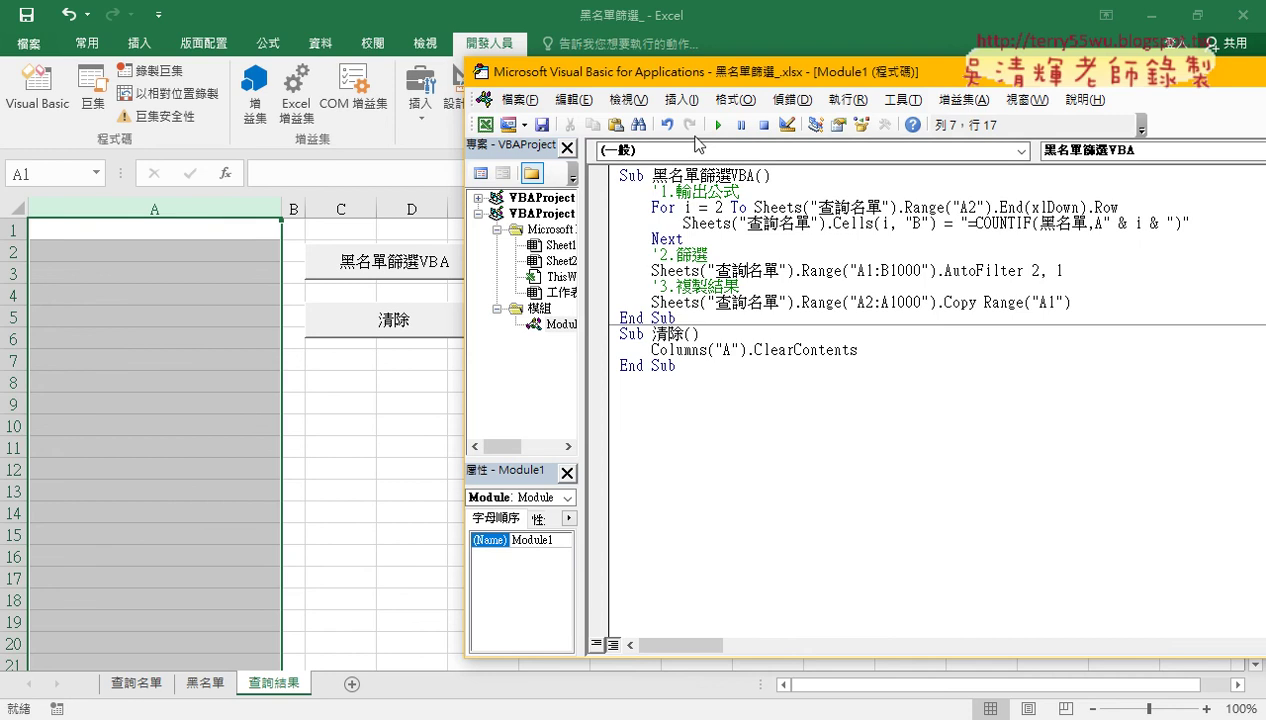
# Step: Run 黑名單篩選VBA to fill column A, then run 清除 to empty it again
pyautogui.click(717, 124)
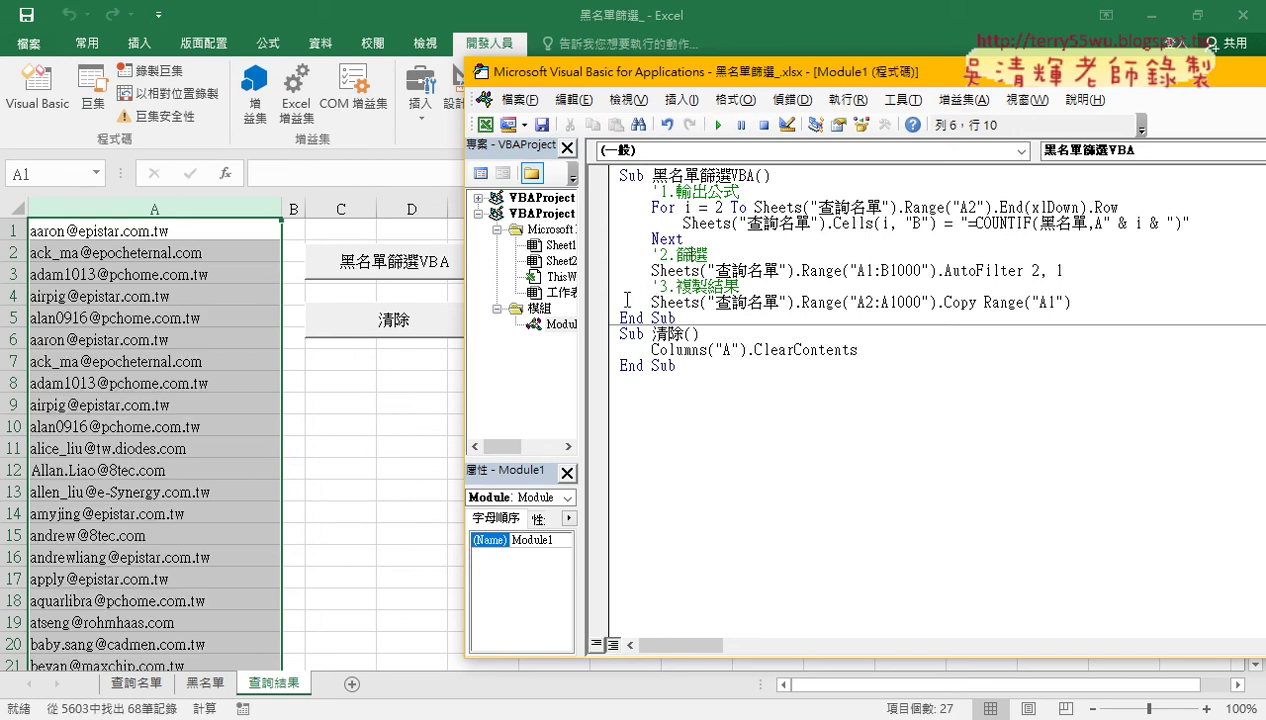
pyautogui.click(684, 349)
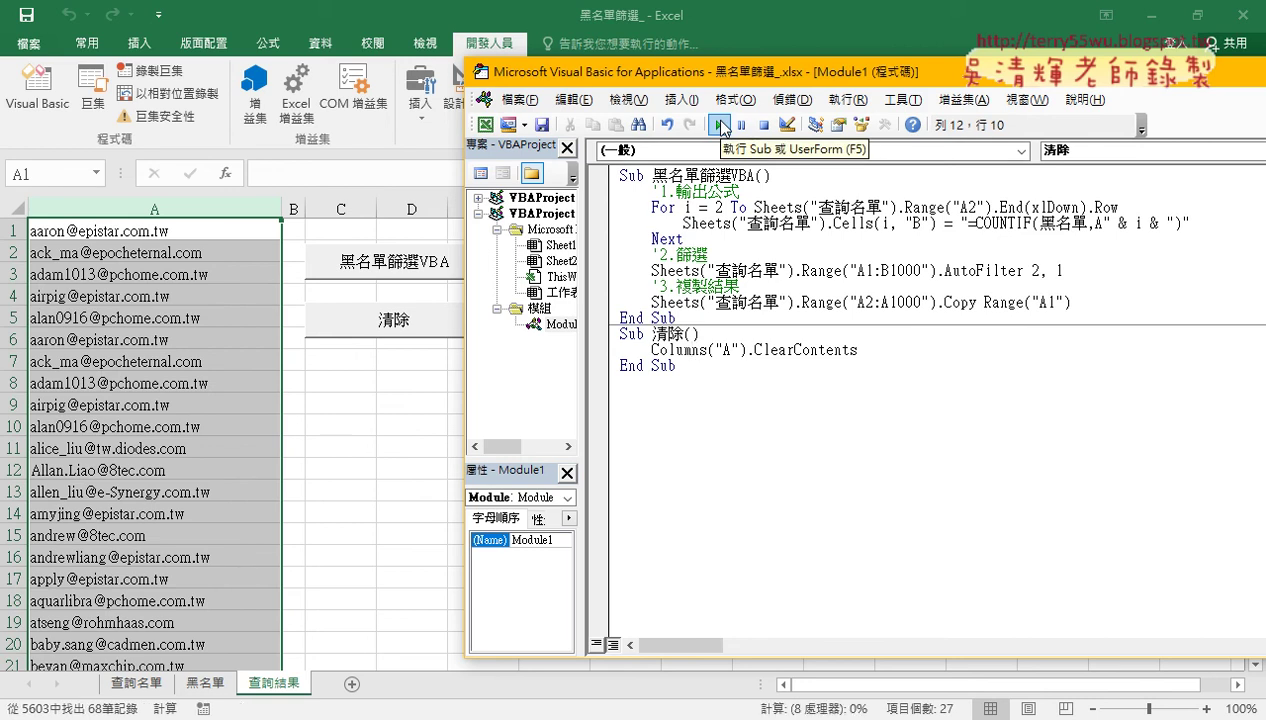
pyautogui.click(721, 125)
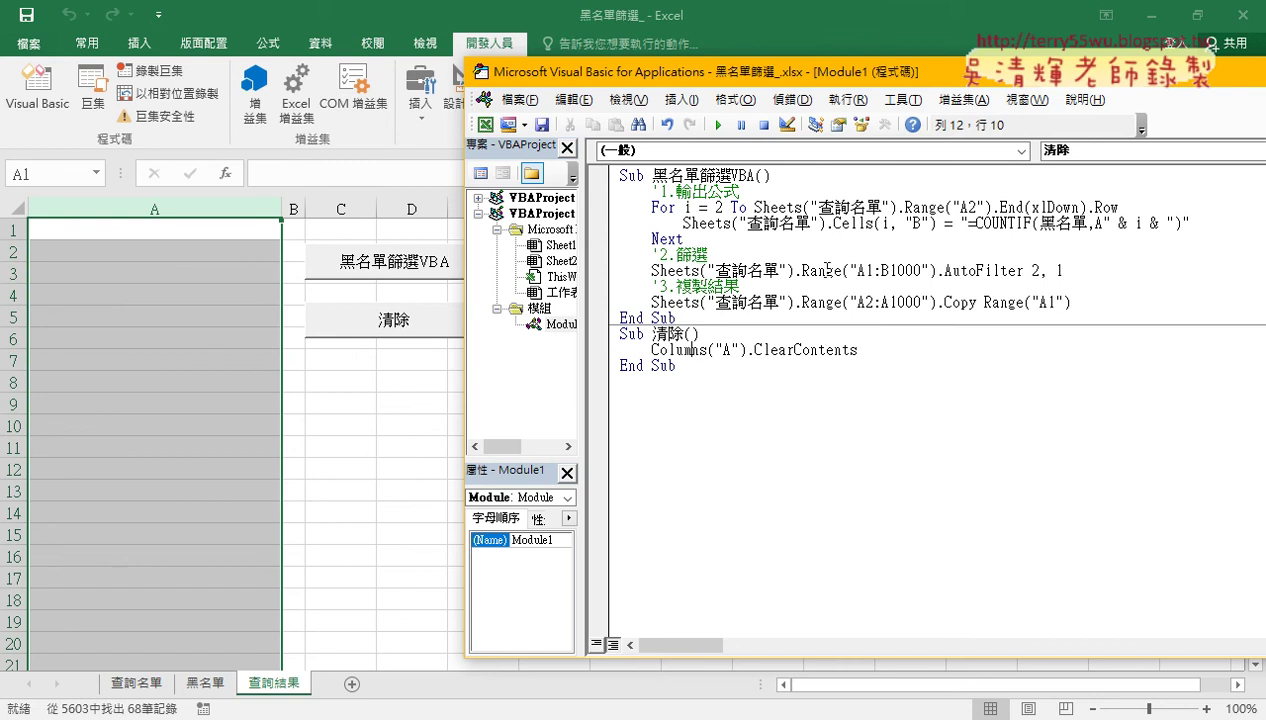
# Step: Highlight the Sheets("查詢名單") reference, AutoFilter, Copy and the full AutoFilter line for review
pyautogui.moveTo(797, 270); pyautogui.dragTo(651, 270)
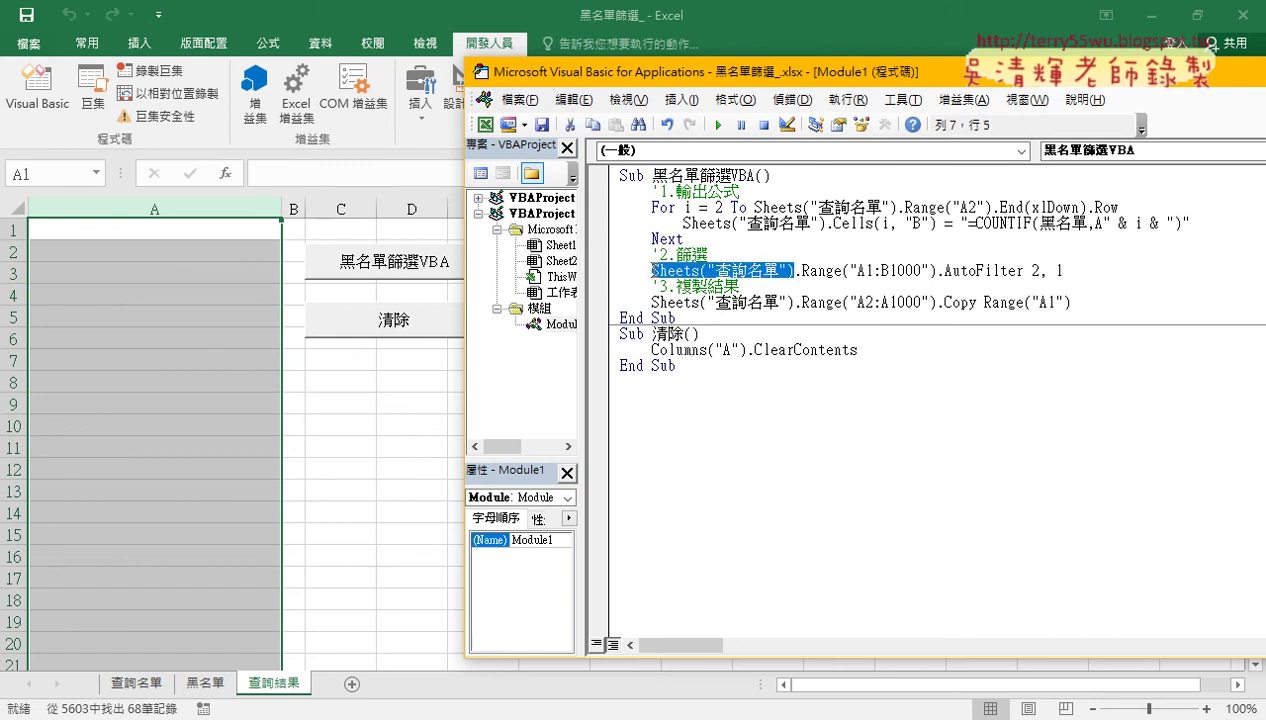
pyautogui.moveTo(944, 270); pyautogui.dragTo(1022, 270)
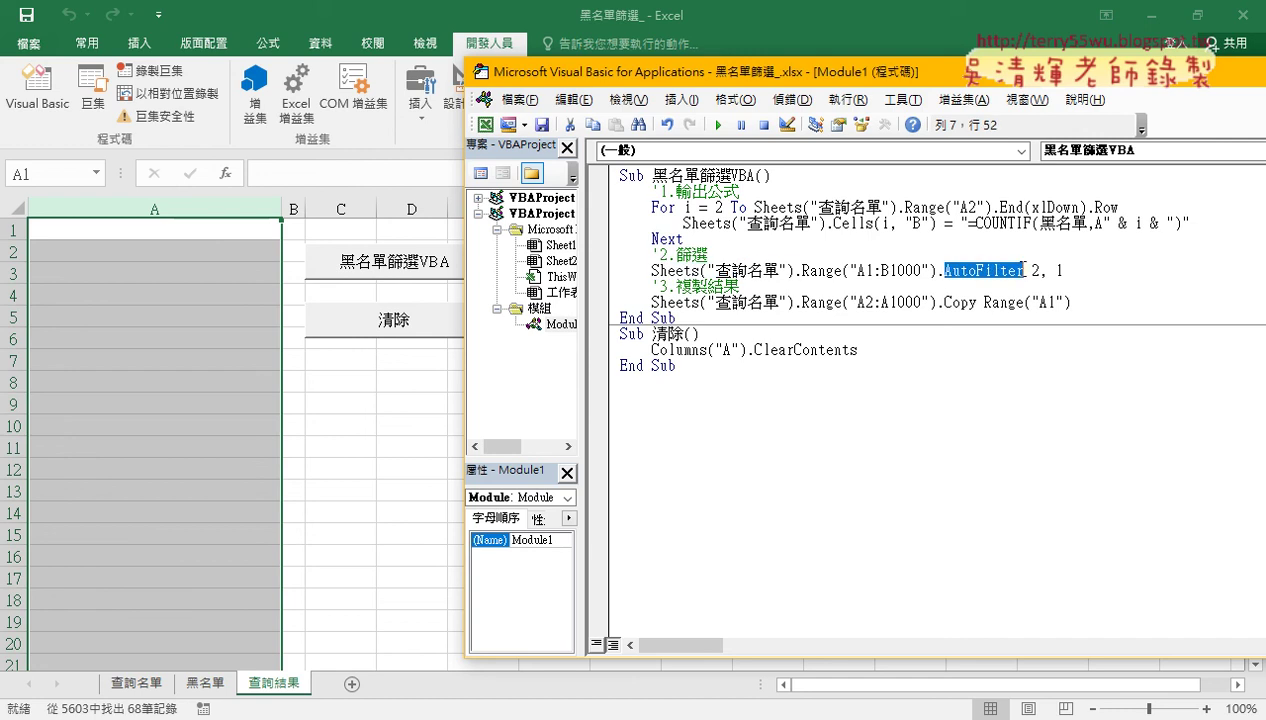
pyautogui.moveTo(945, 302); pyautogui.dragTo(976, 302)
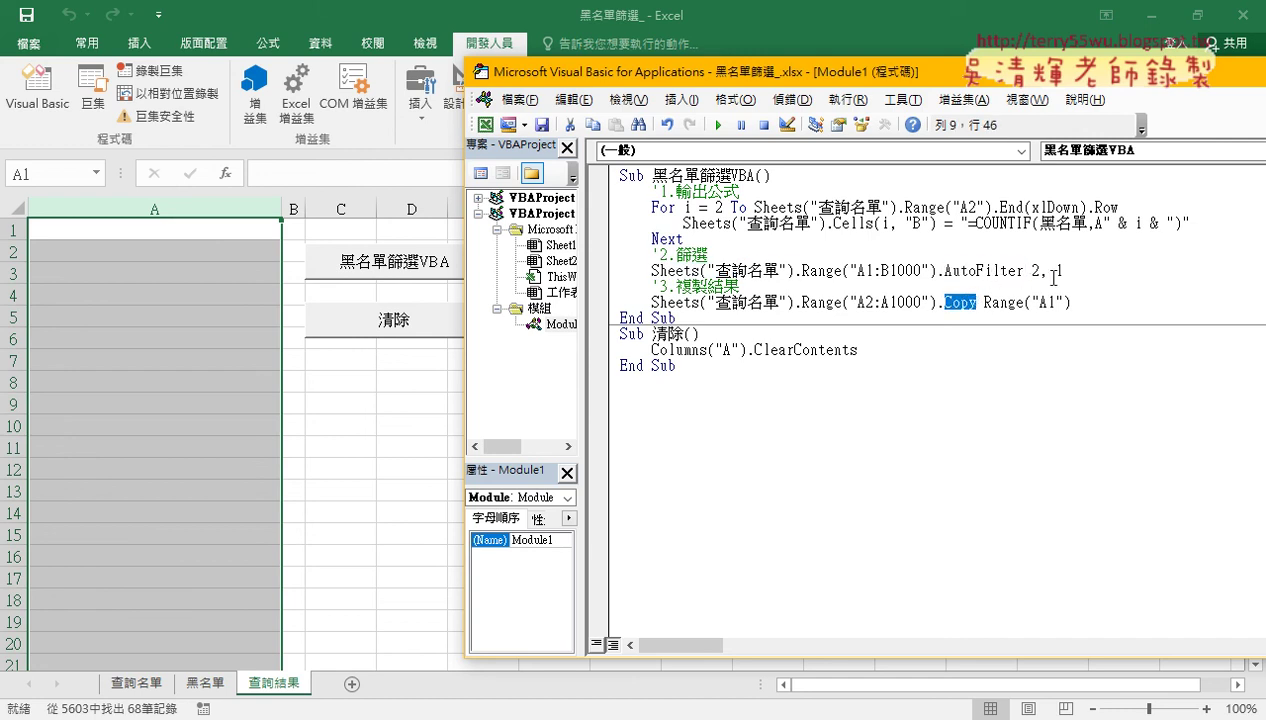
pyautogui.moveTo(1063, 270); pyautogui.dragTo(654, 271)
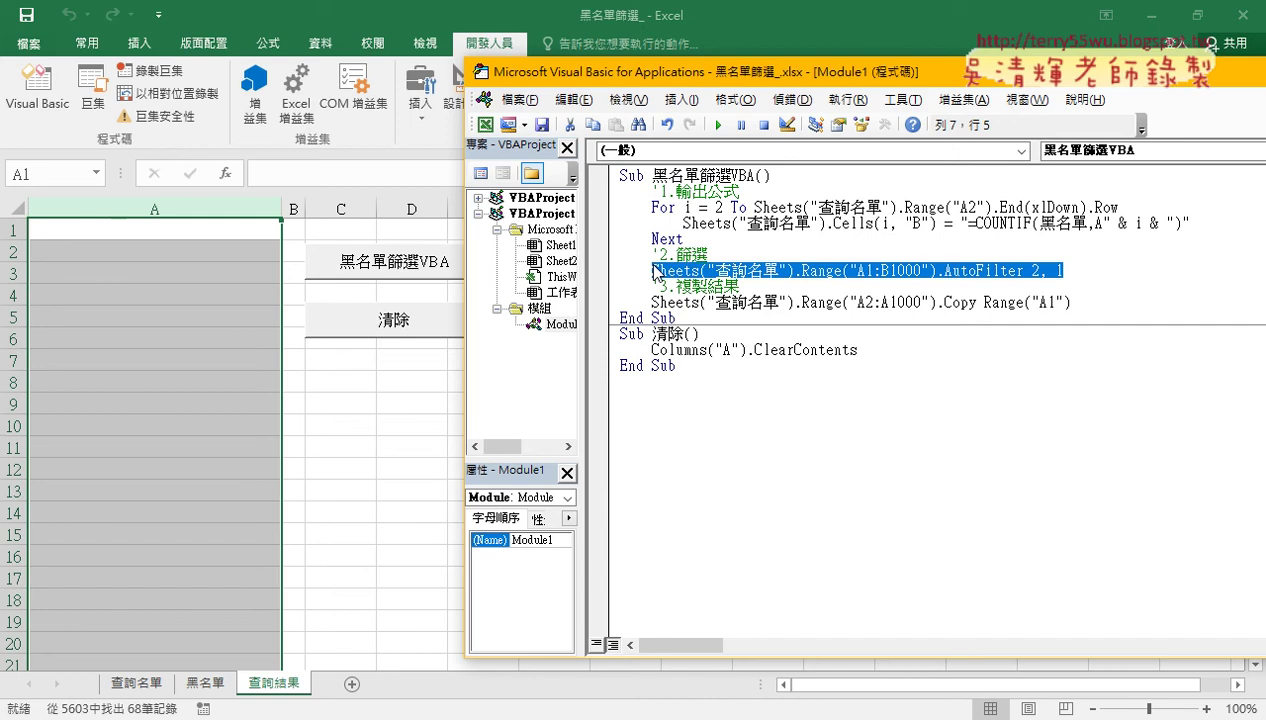
# Step: Scroll back through the blacklist macro code in Google Docs
pyautogui.click(385, 719)
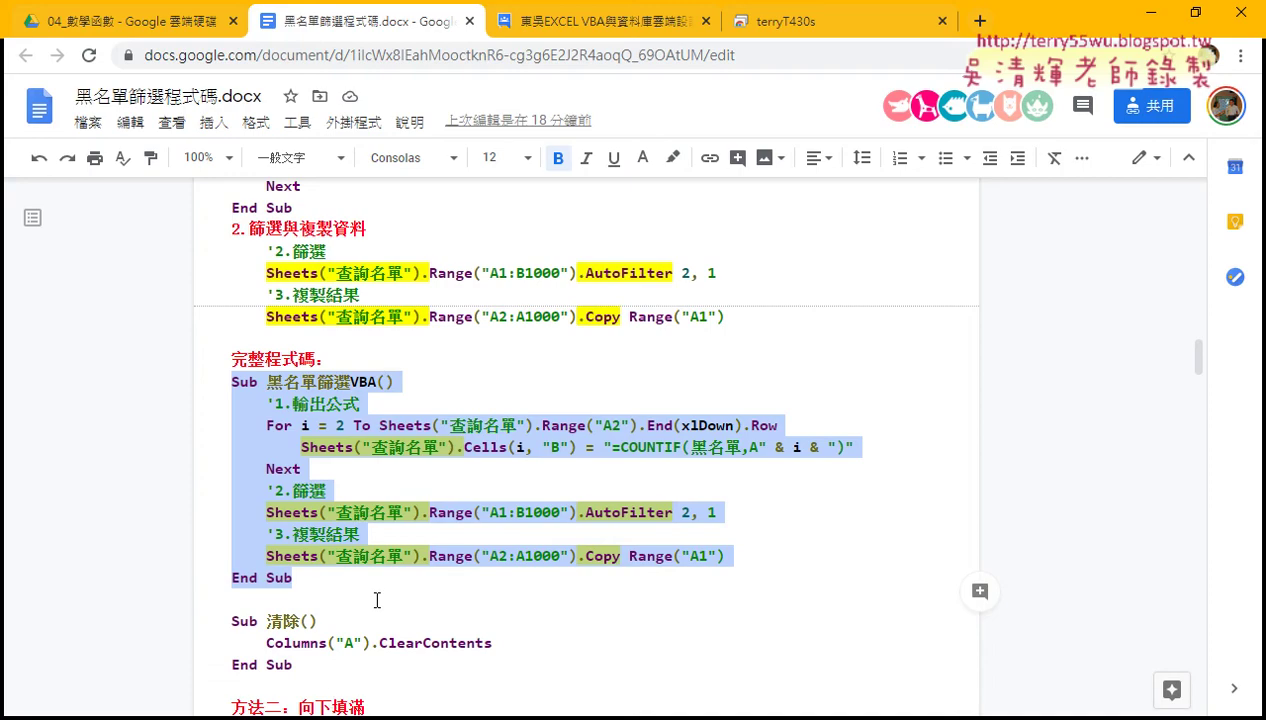
pyautogui.scroll(3, 377, 600)
pyautogui.scroll(2, 380, 580)
pyautogui.scroll(4, 385, 560)
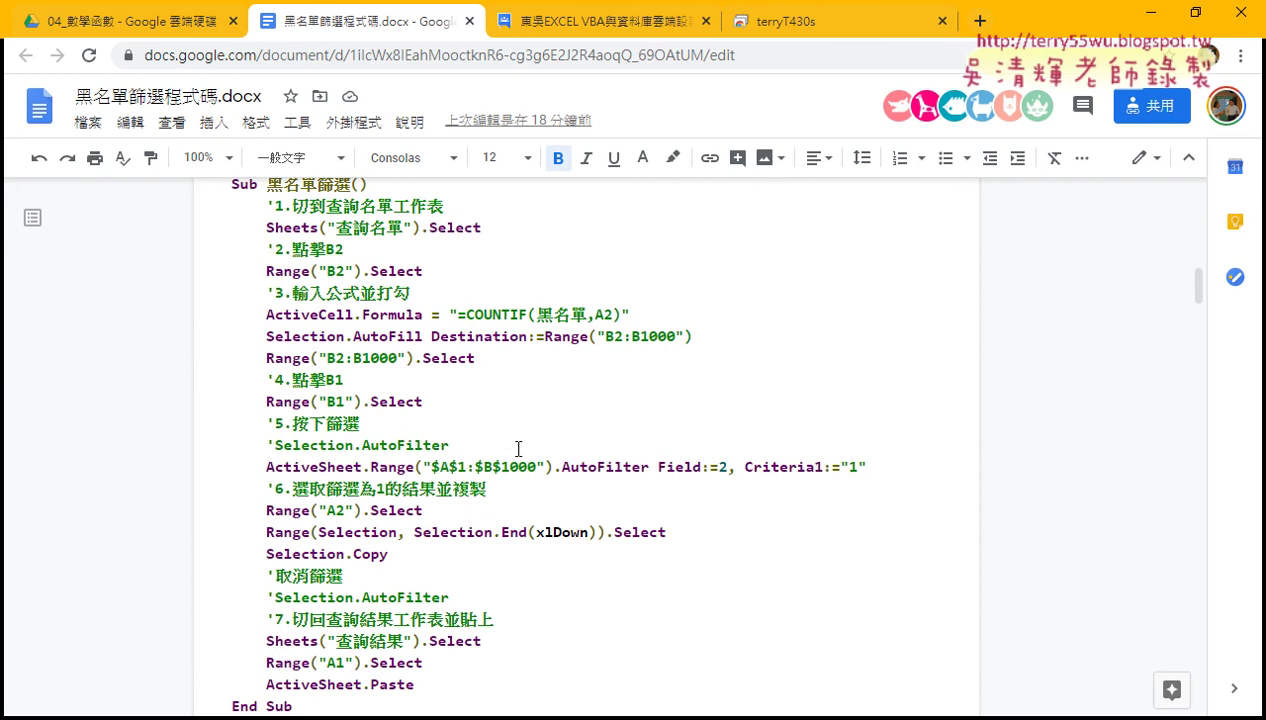
pyautogui.scroll(-2, 518, 448)
# Step: Open the 範例_COUNTIF樂透彩中獎機率統計 workbook from File Explorer
pyautogui.hotkey('alt', 'Tab')
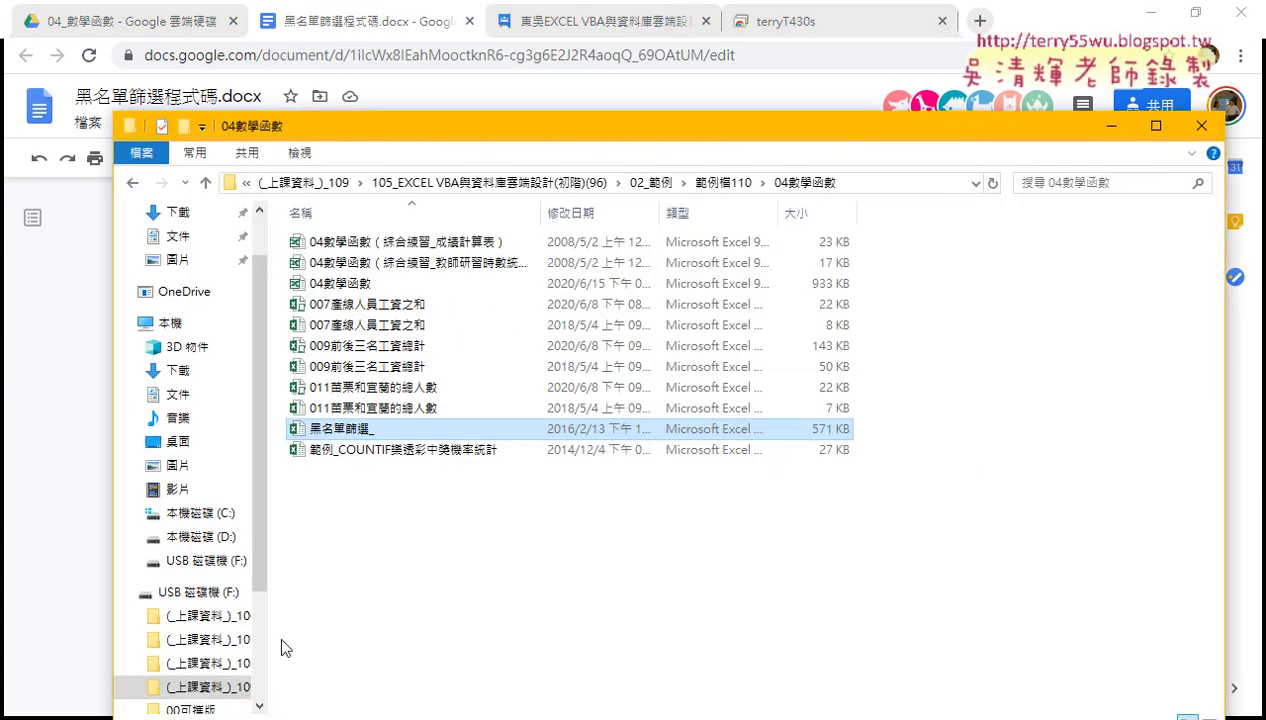
pyautogui.click(480, 455)
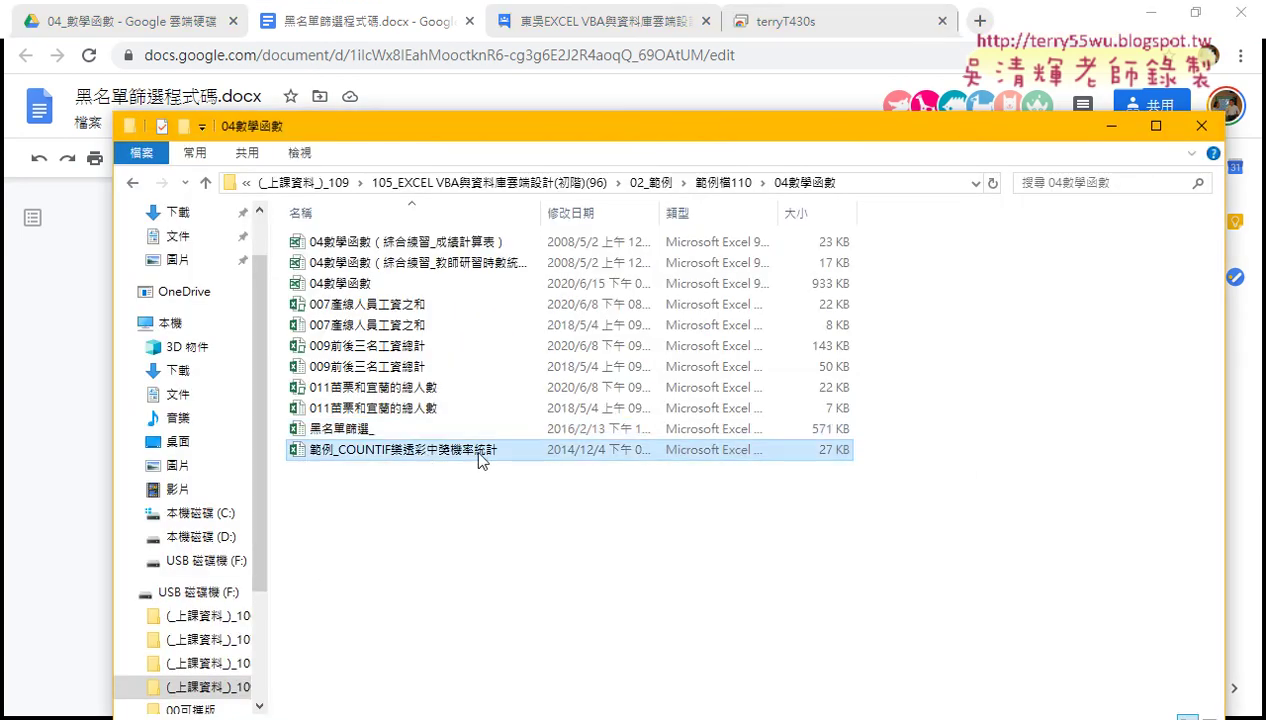
pyautogui.doubleClick(478, 453)
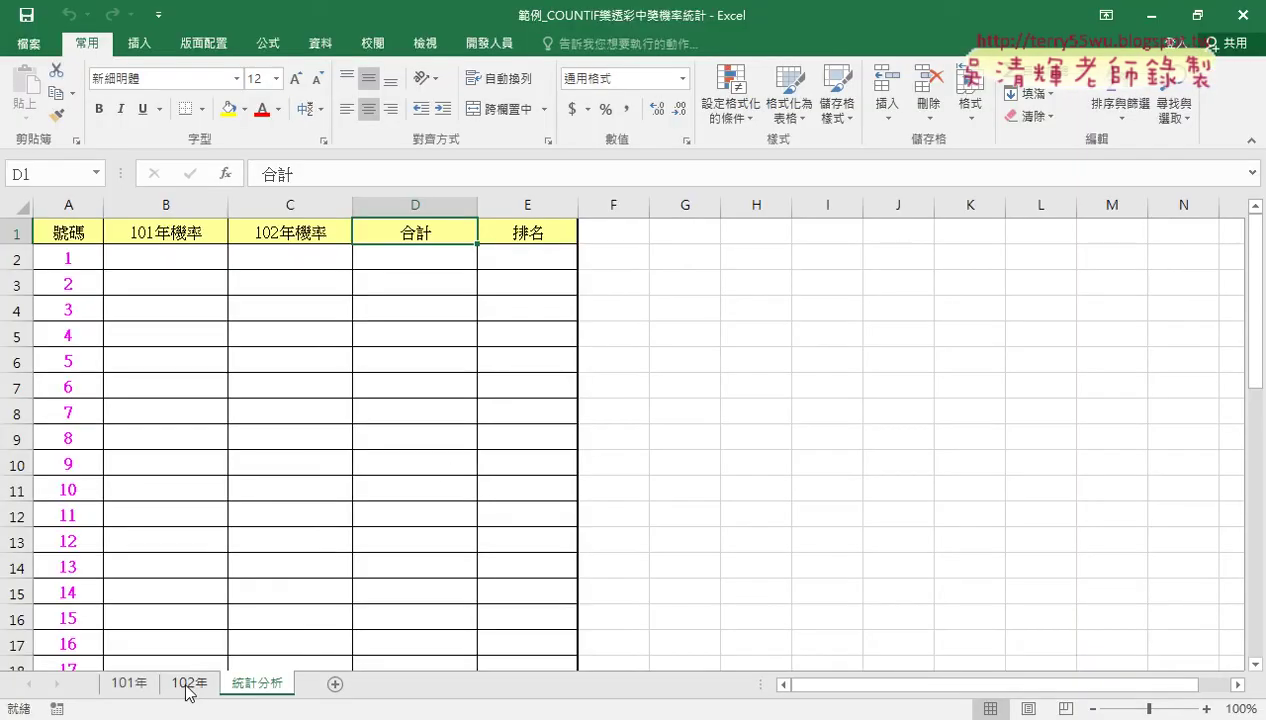
# Step: Compare the 101年 and 102年 sheets and select the first draw's winning and special numbers
pyautogui.click(125, 685)
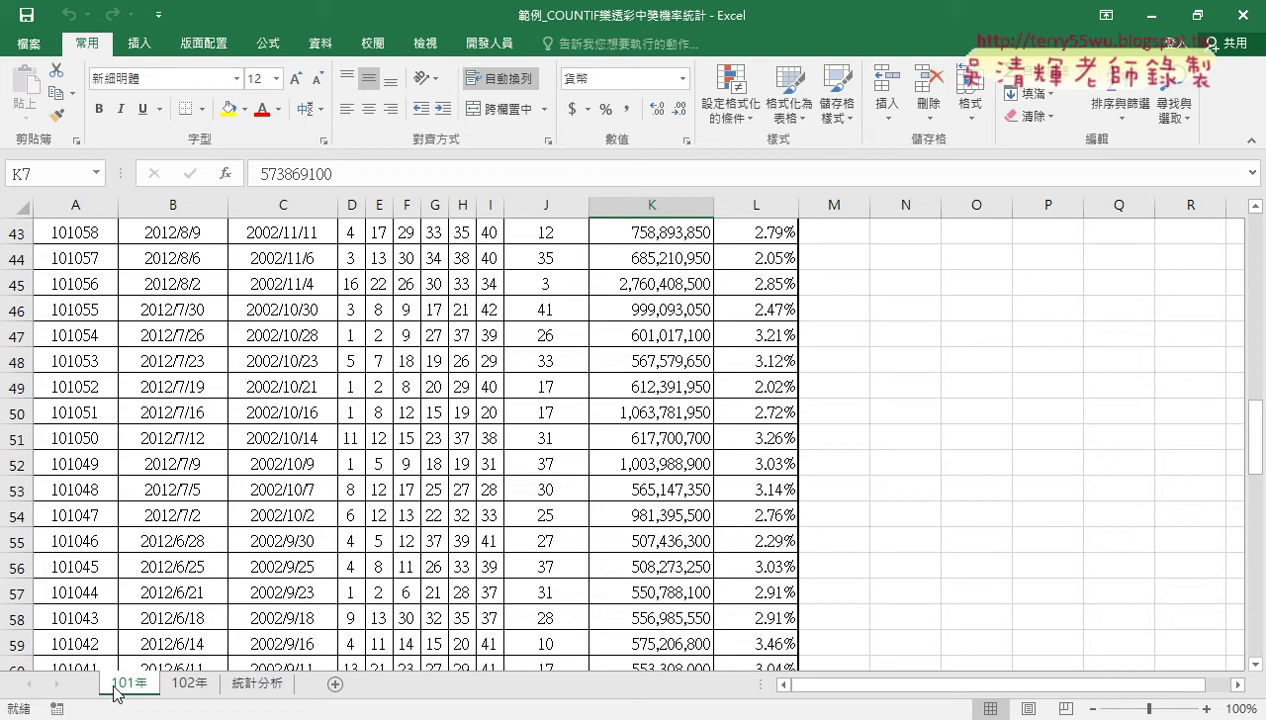
pyautogui.click(187, 687)
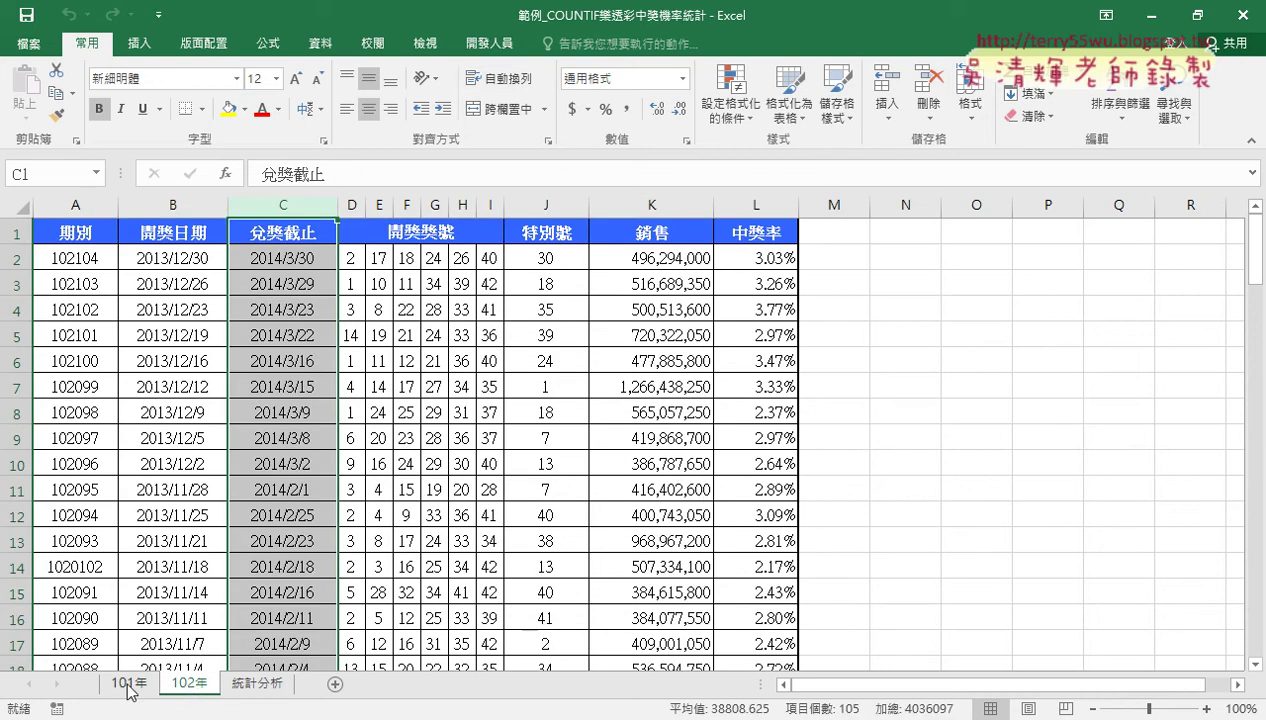
pyautogui.click(128, 686)
pyautogui.click(189, 685)
pyautogui.click(129, 683)
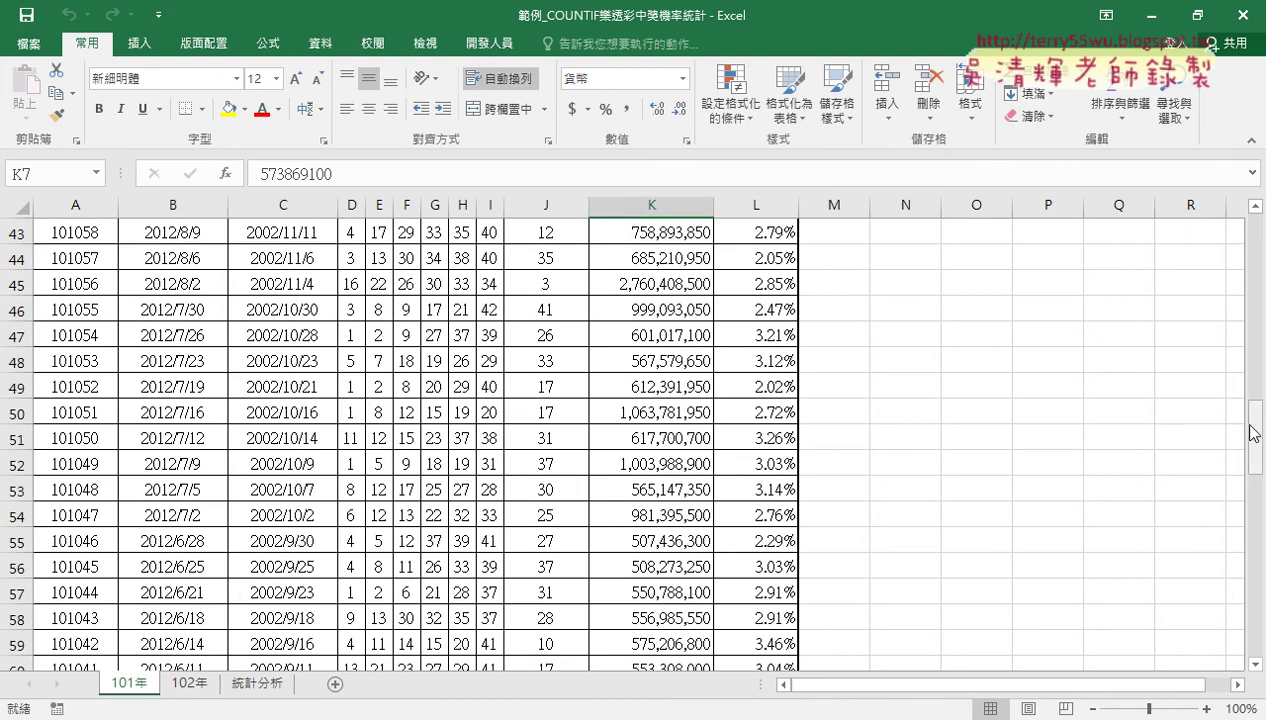
pyautogui.moveTo(1254, 432); pyautogui.dragTo(1254, 212)
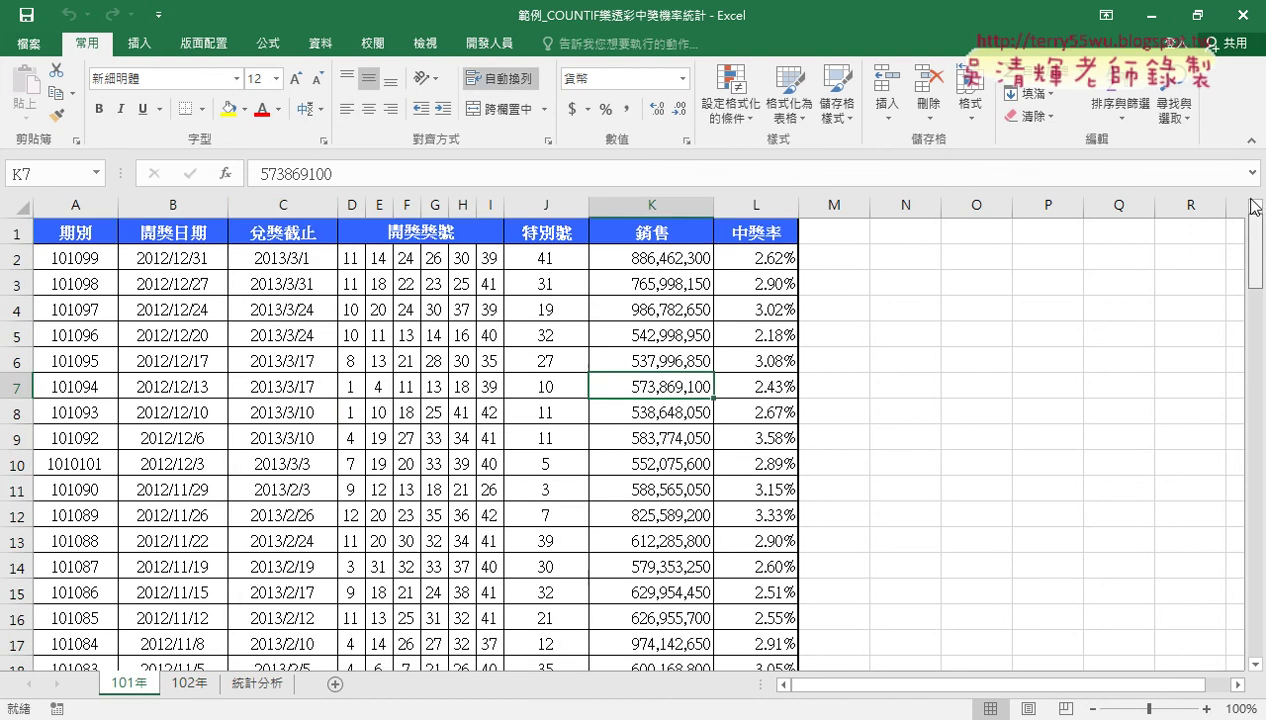
pyautogui.click(16, 258)
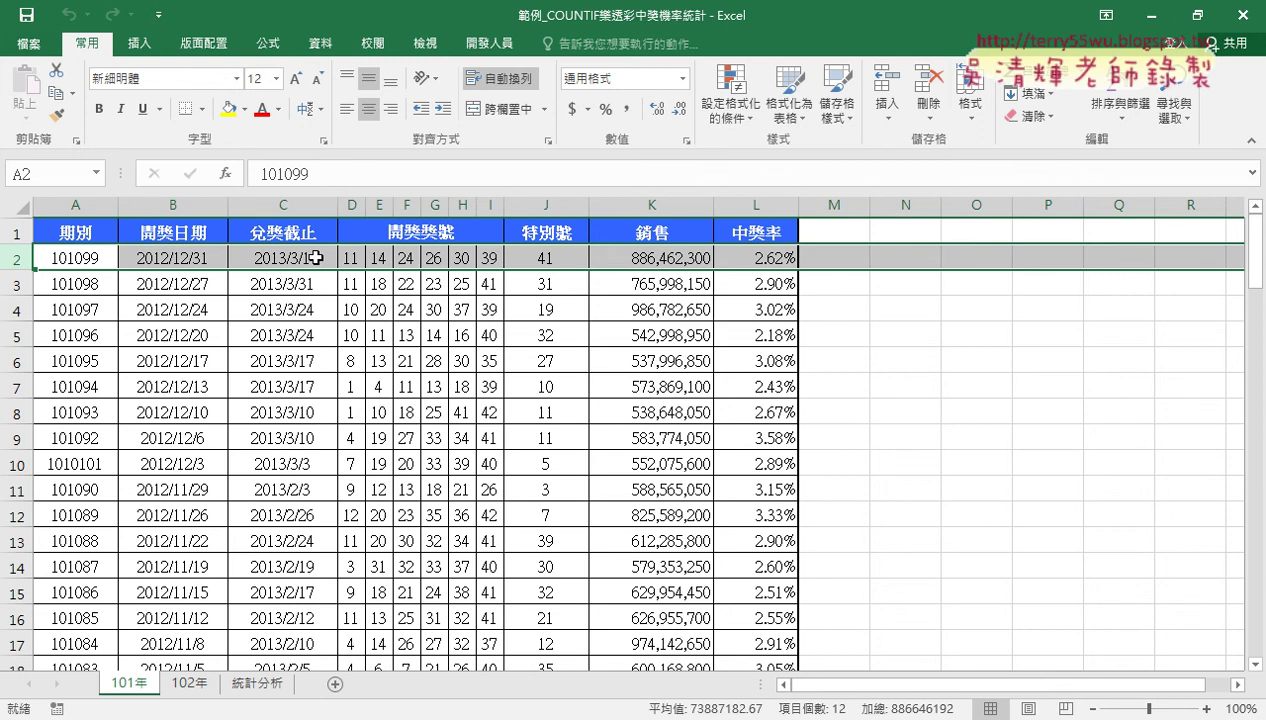
pyautogui.click(354, 207)
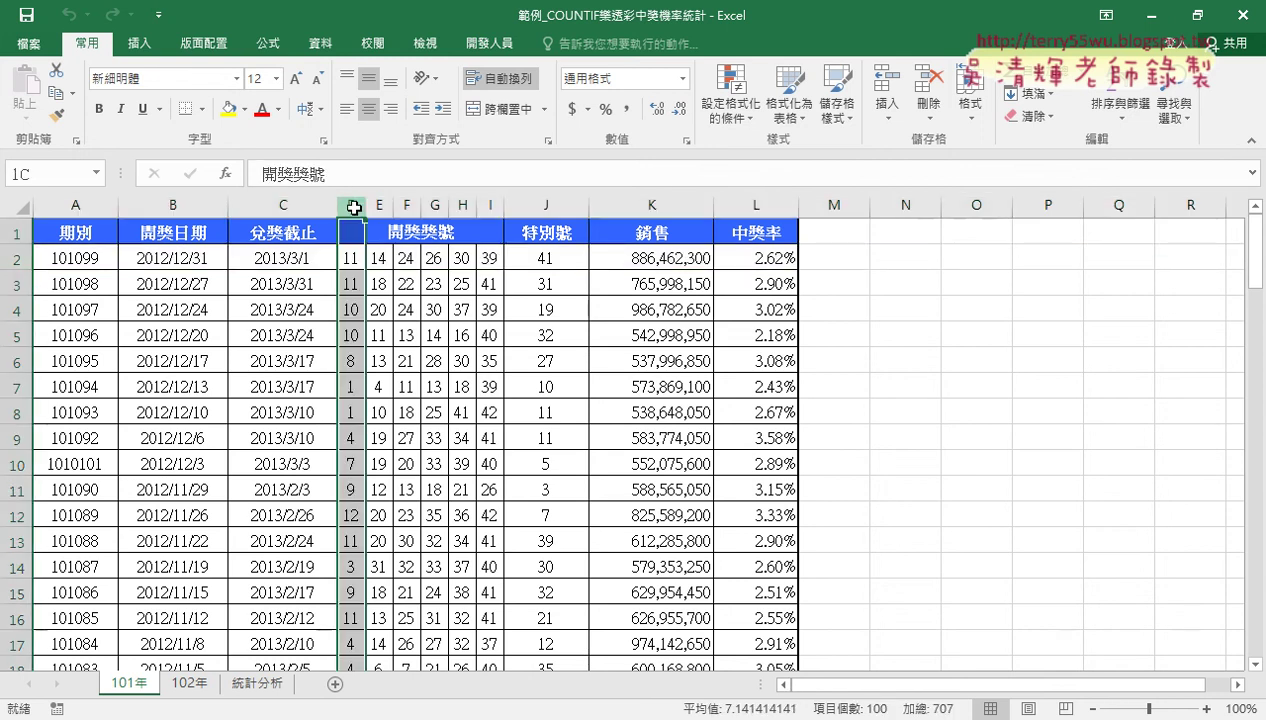
pyautogui.moveTo(354, 207); pyautogui.dragTo(537, 207)
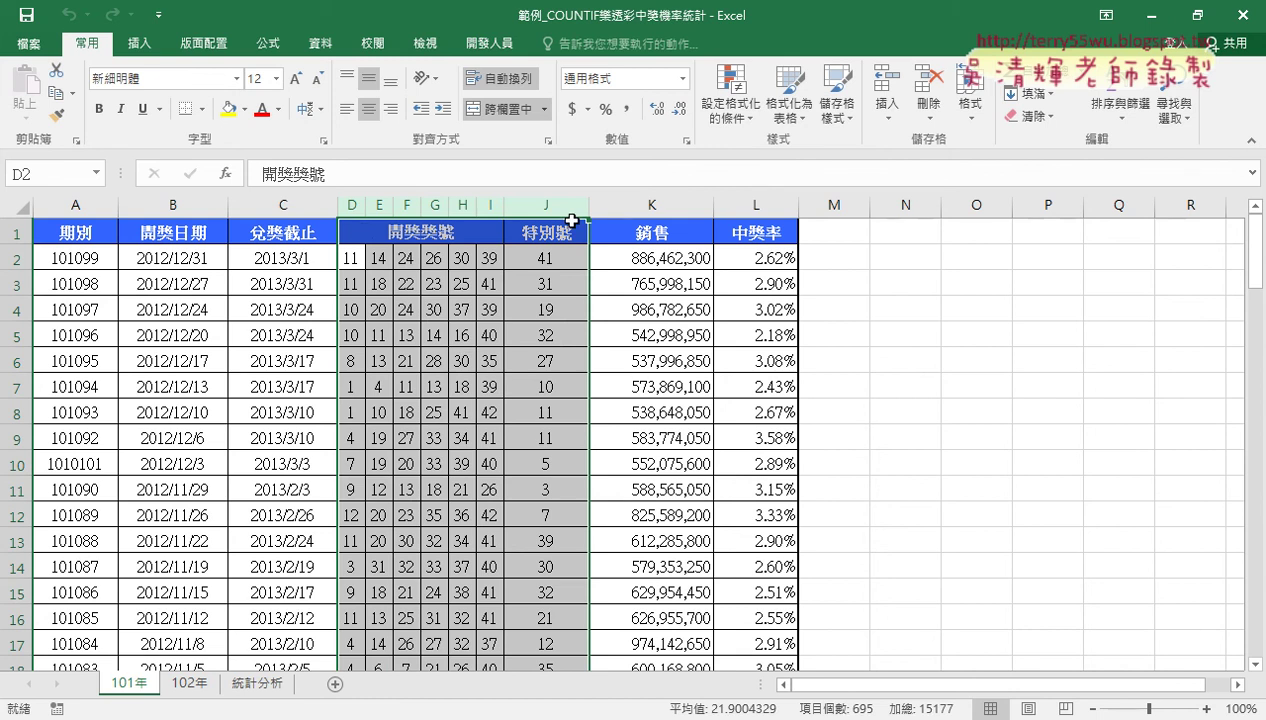
pyautogui.moveTo(350, 258); pyautogui.dragTo(495, 258)
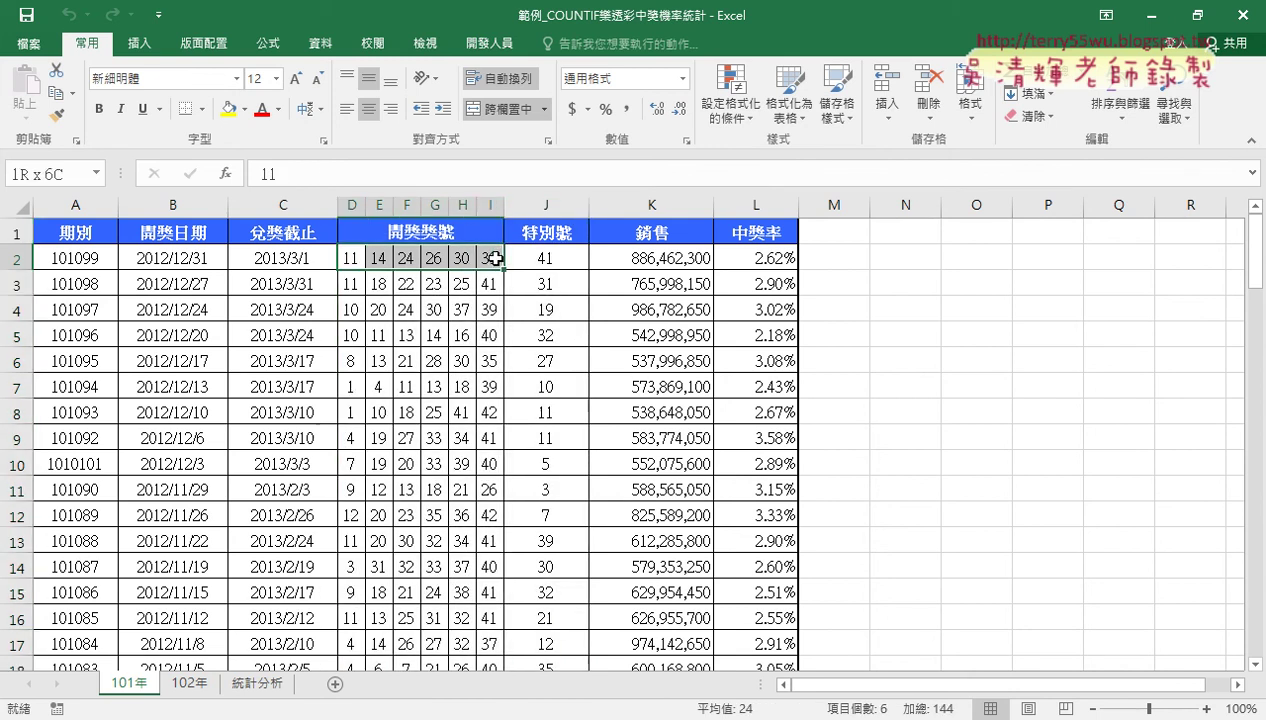
pyautogui.click(553, 258)
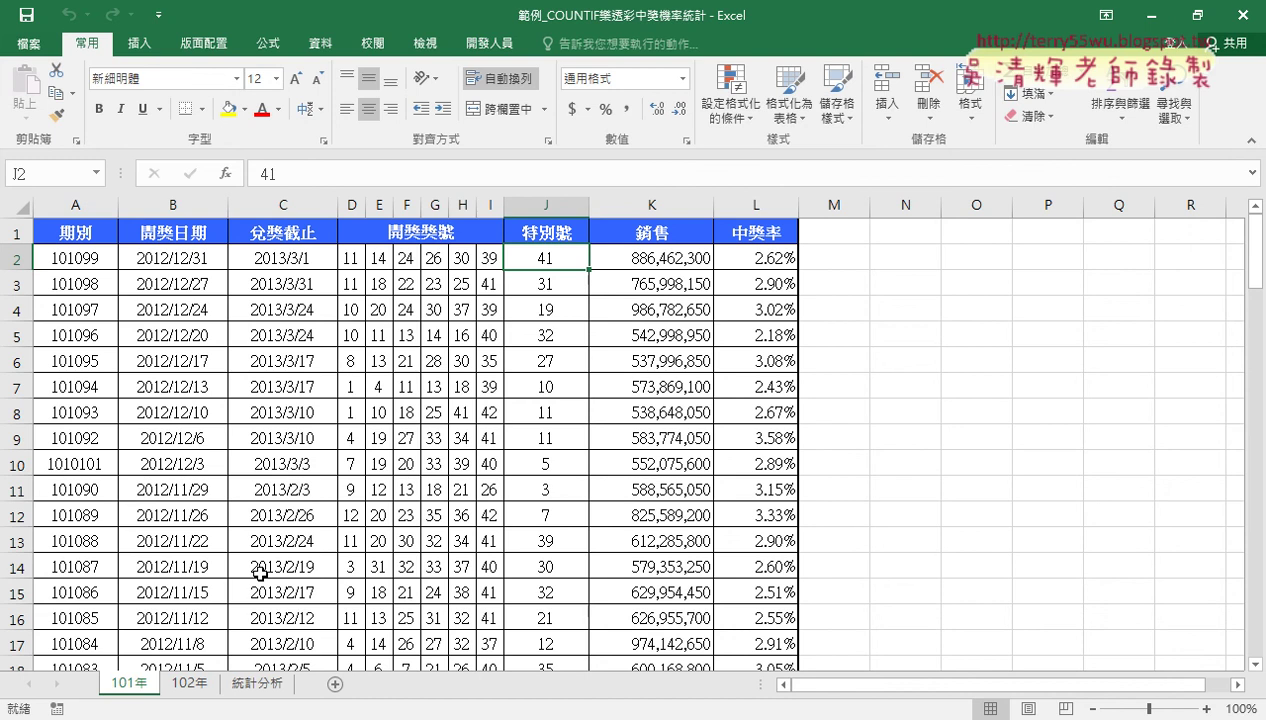
# Step: Check where the data ends: 101年 draws run to row 100, 102年 to row 105
pyautogui.click(352, 254)
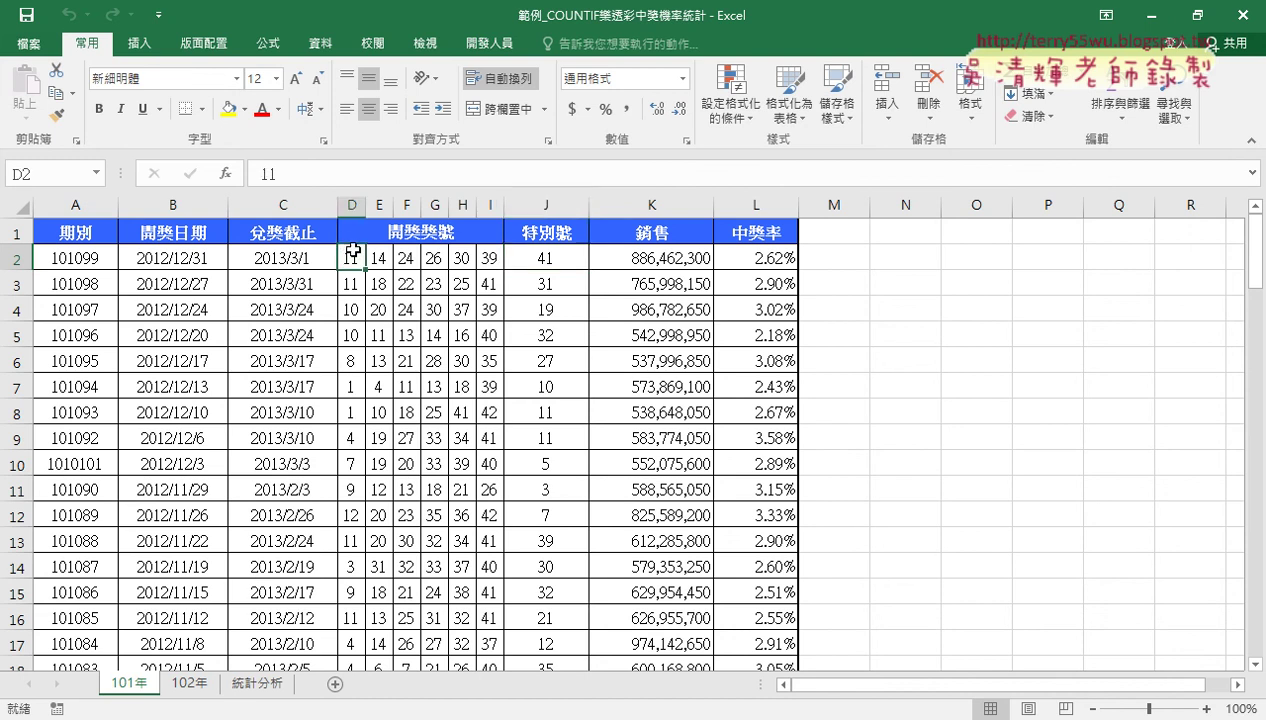
pyautogui.hotkey('ctrl', 'Down')
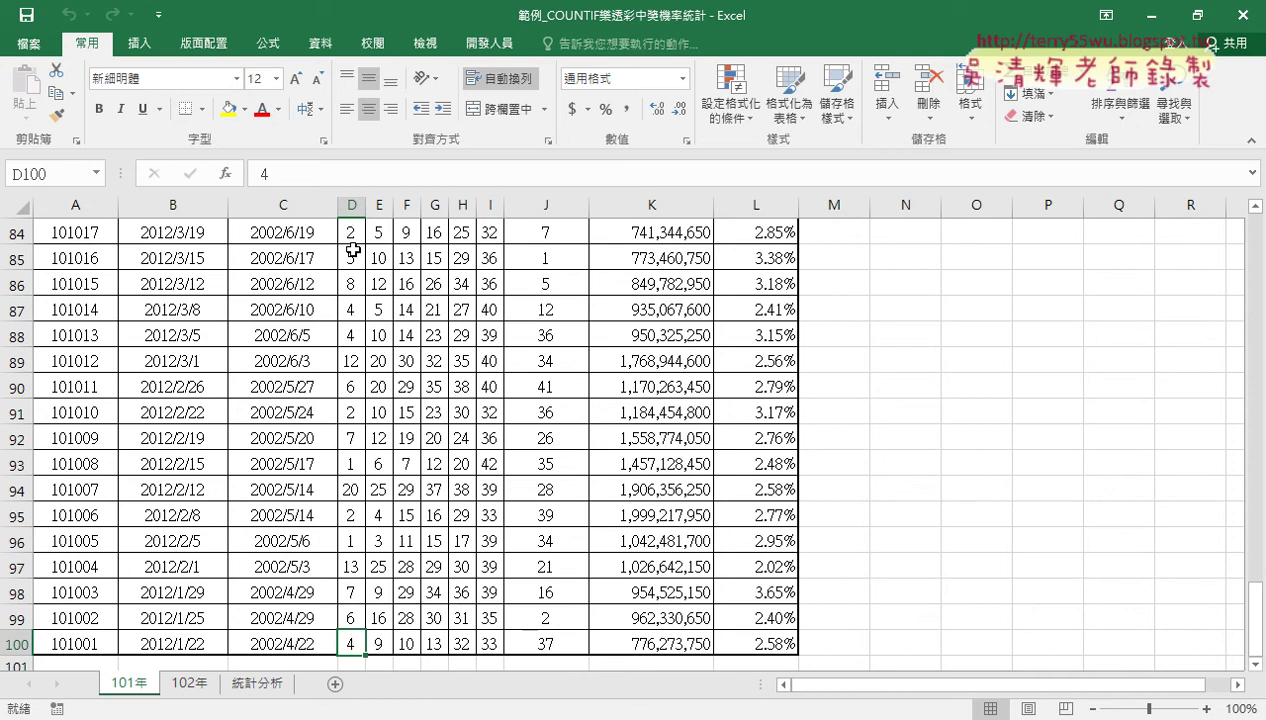
pyautogui.hotkey('ctrl', 'Up')
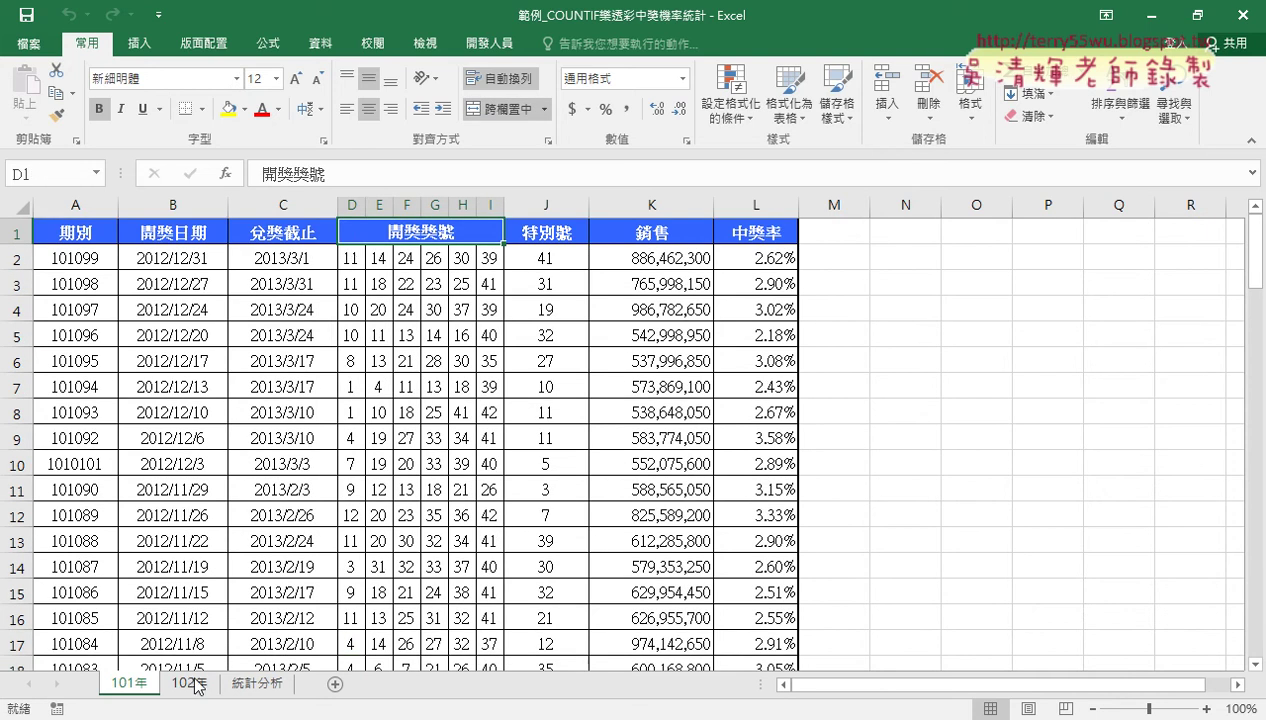
pyautogui.click(192, 680)
pyautogui.click(352, 257)
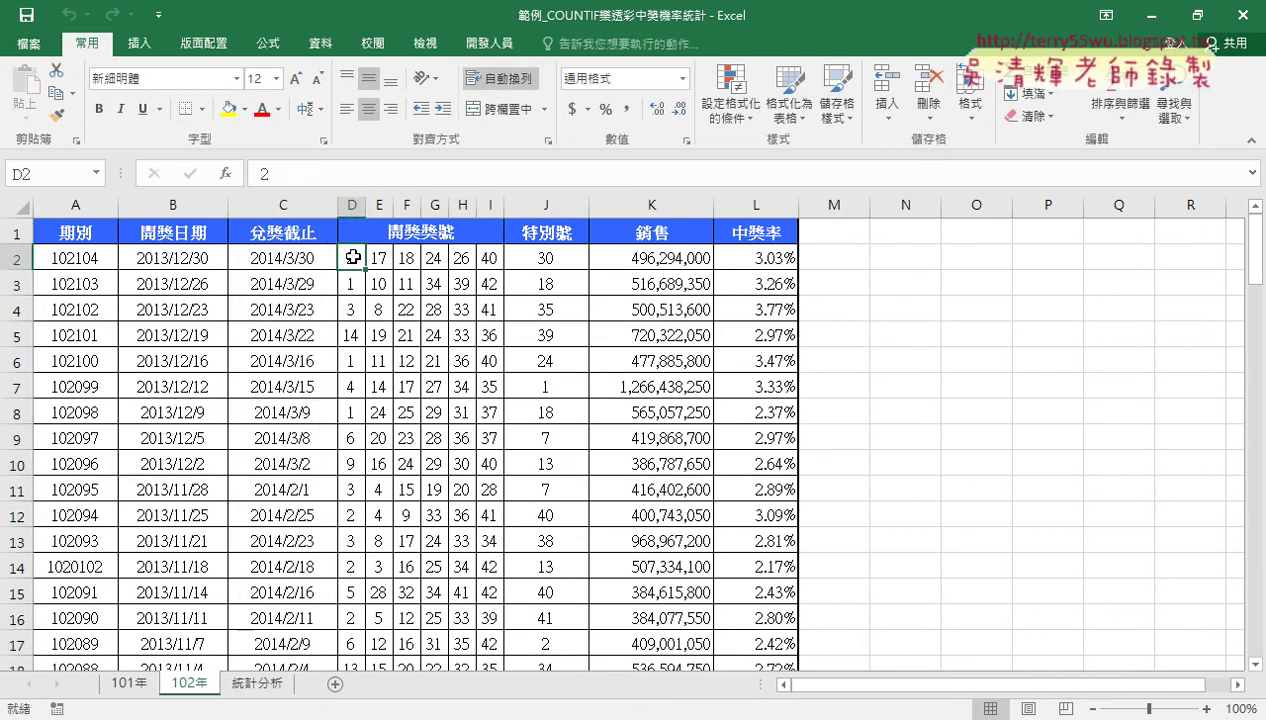
pyautogui.hotkey('ctrl', 'Down')
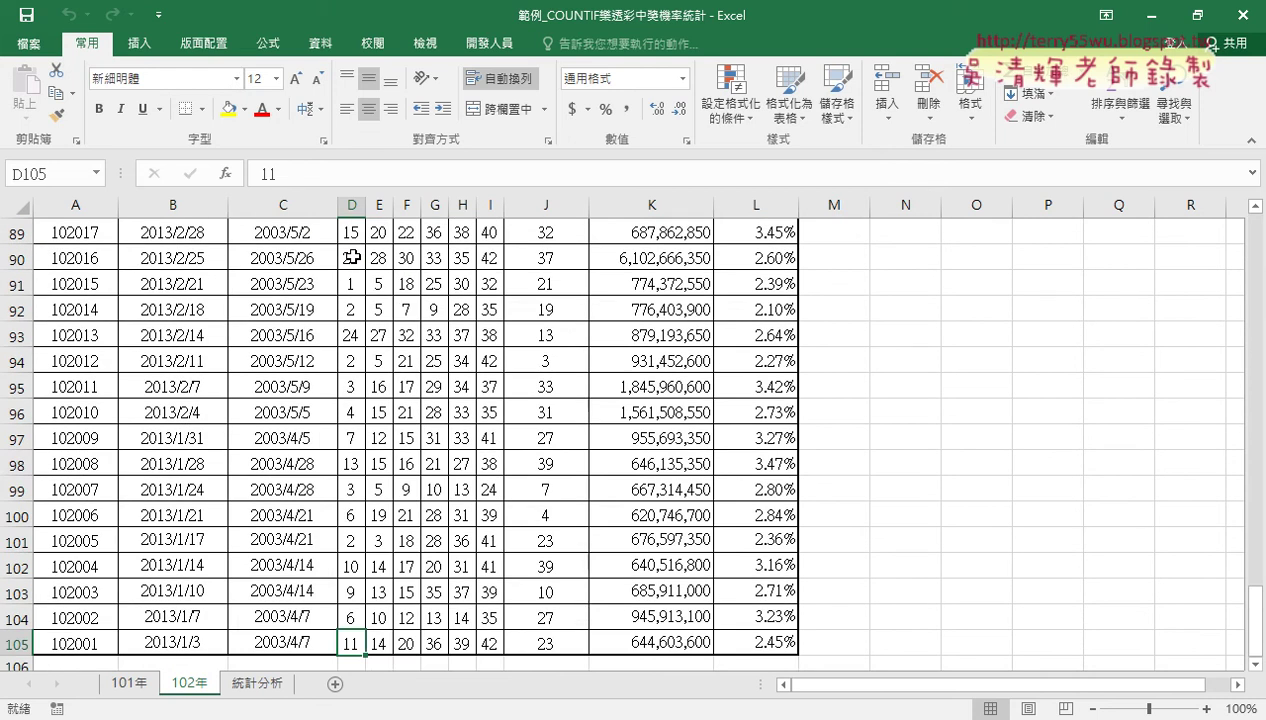
pyautogui.hotkey('ctrl', 'Up')
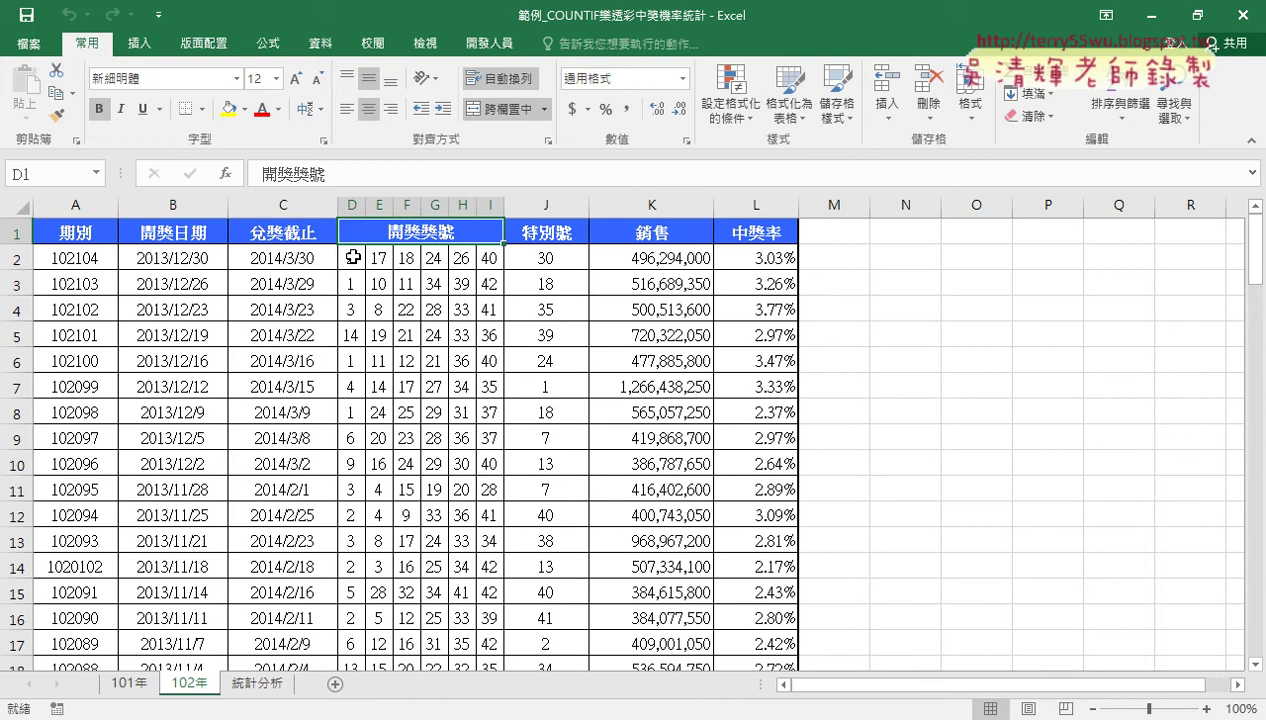
pyautogui.click(122, 685)
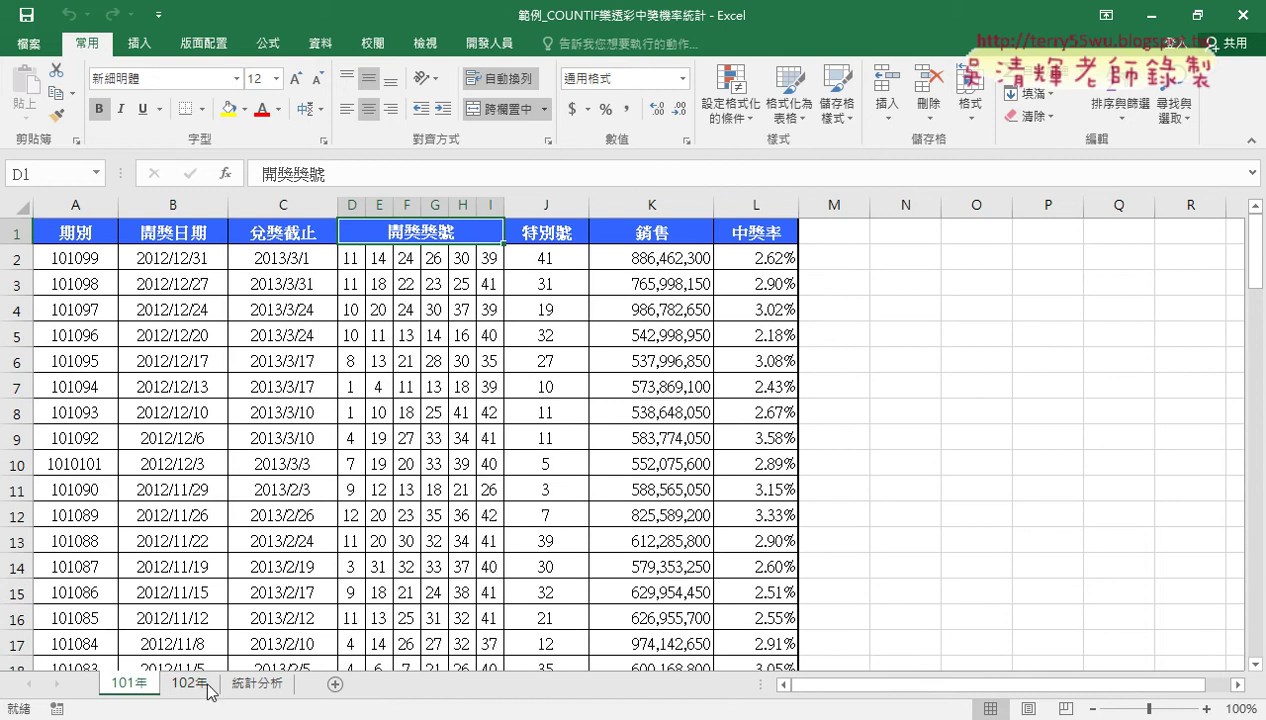
pyautogui.click(195, 684)
pyautogui.click(265, 684)
pyautogui.click(206, 258)
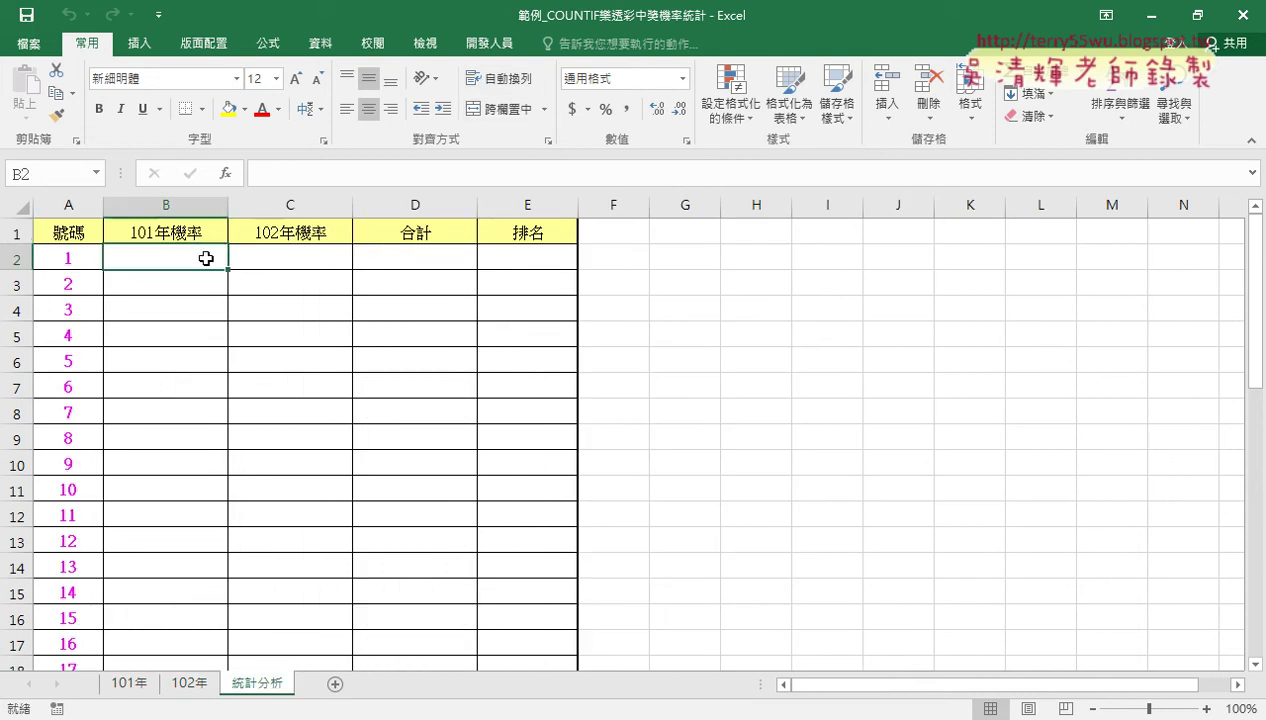
pyautogui.click(85, 261)
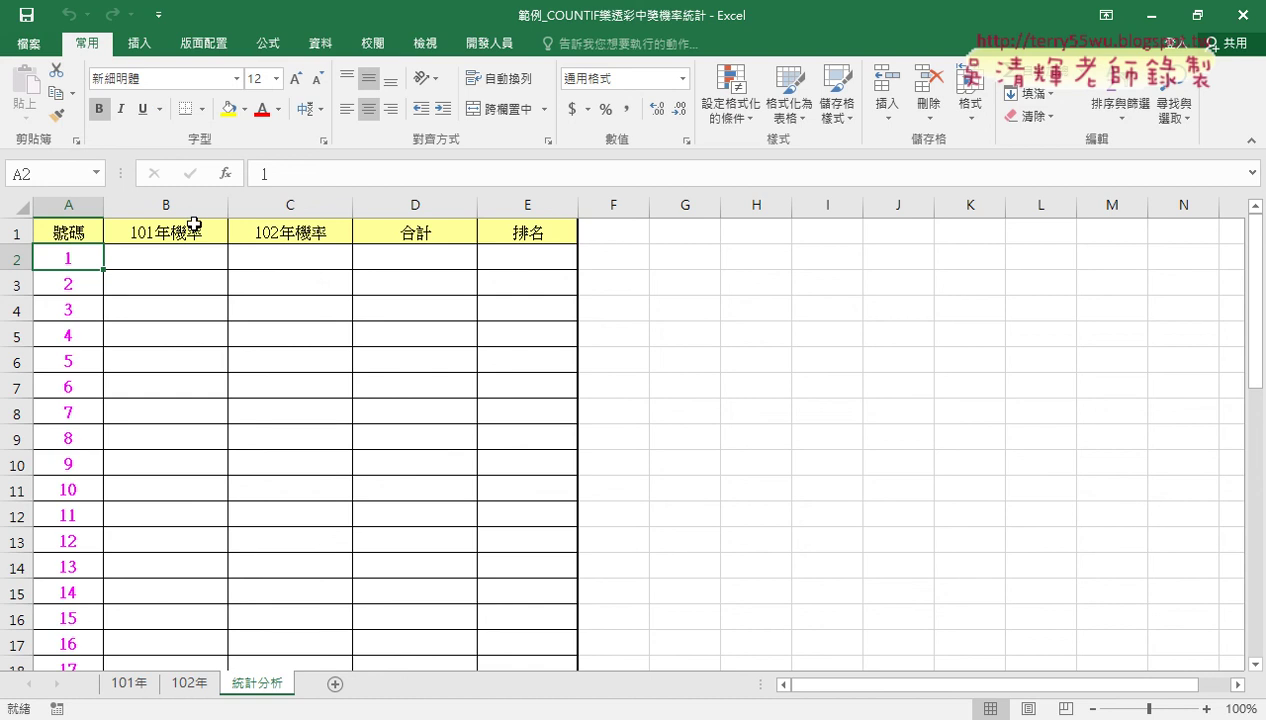
pyautogui.click(187, 258)
pyautogui.click(269, 260)
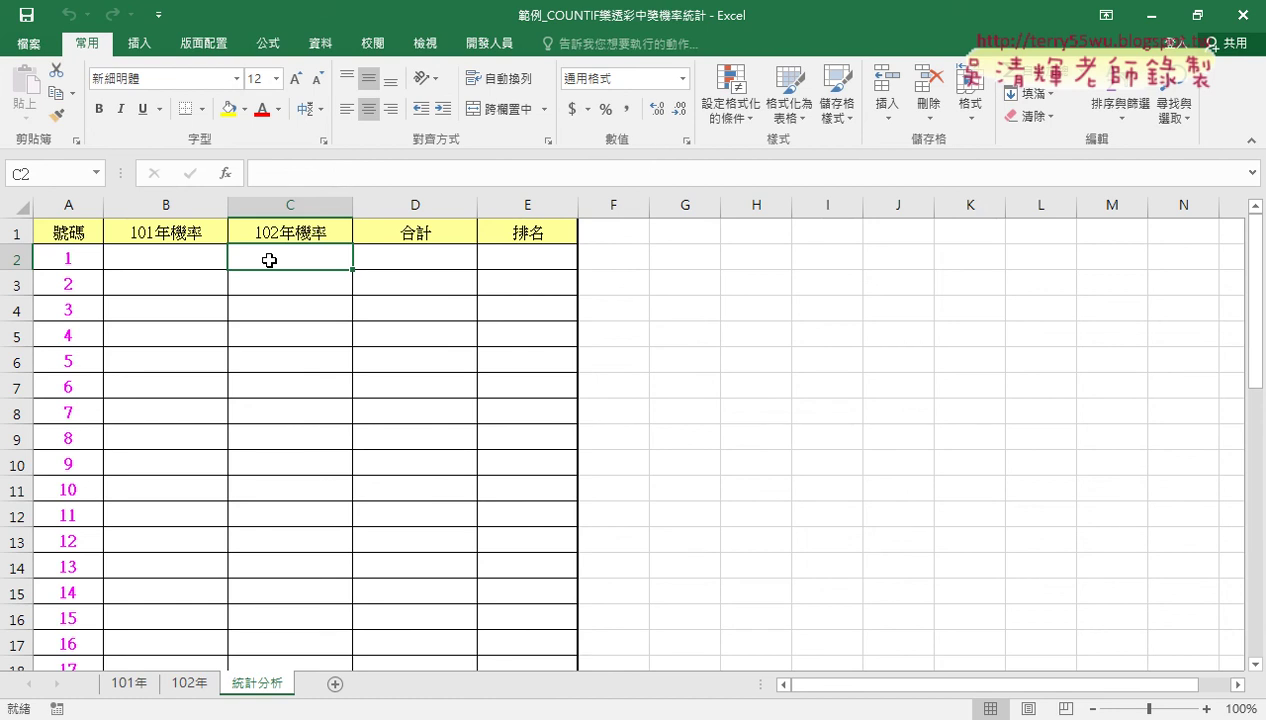
pyautogui.click(189, 247)
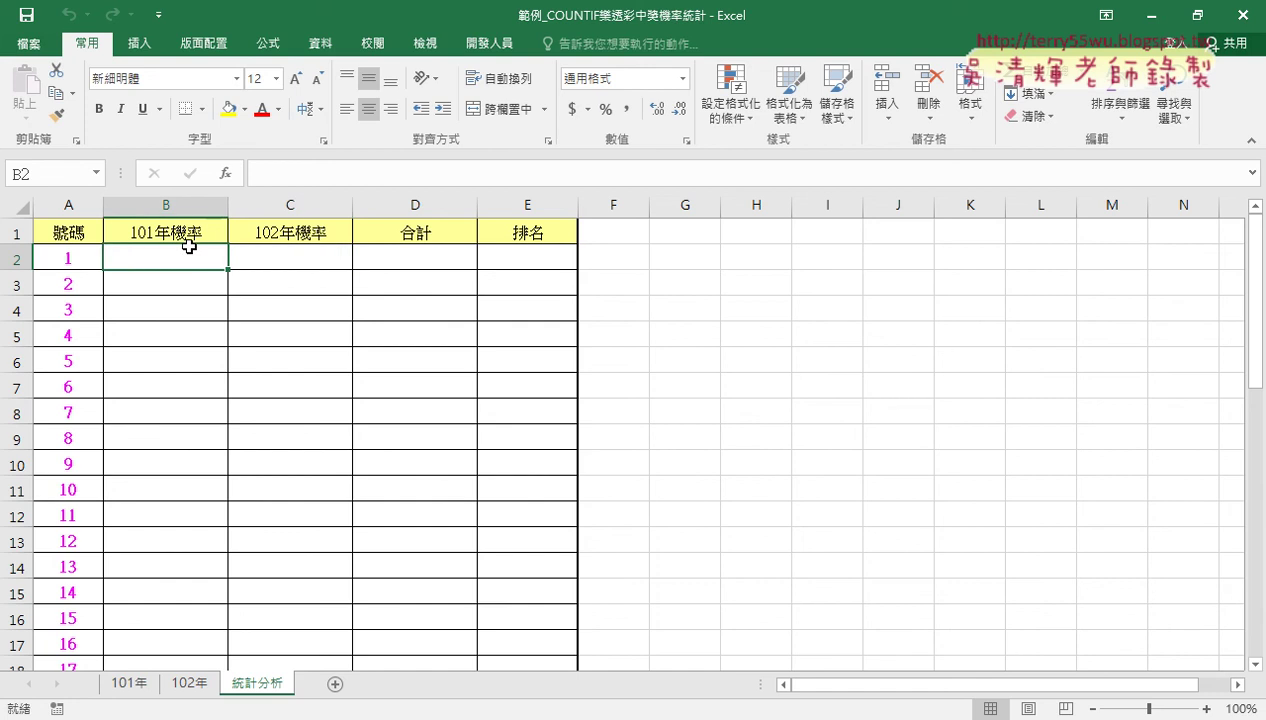
# Step: Look over the 101年 draw numbers, then insert a COUNTIF function into B2 of 統計分析
pyautogui.click(130, 684)
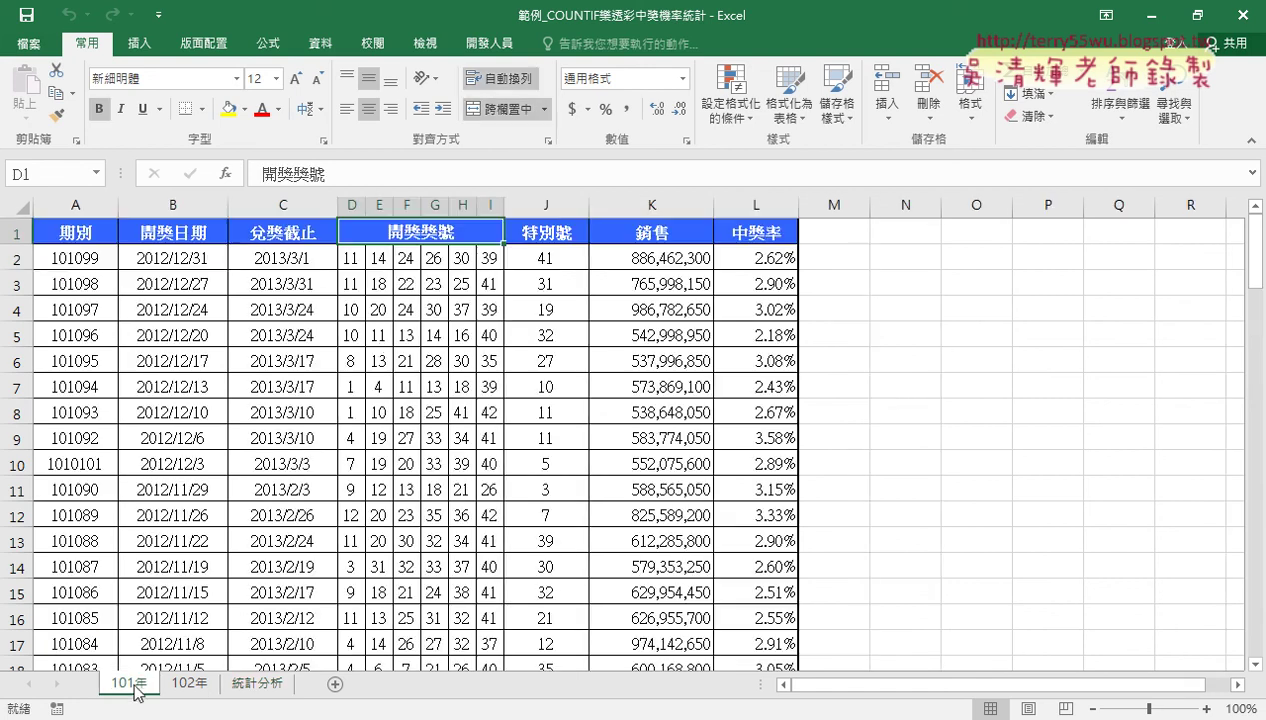
pyautogui.moveTo(351, 257); pyautogui.dragTo(524, 556)
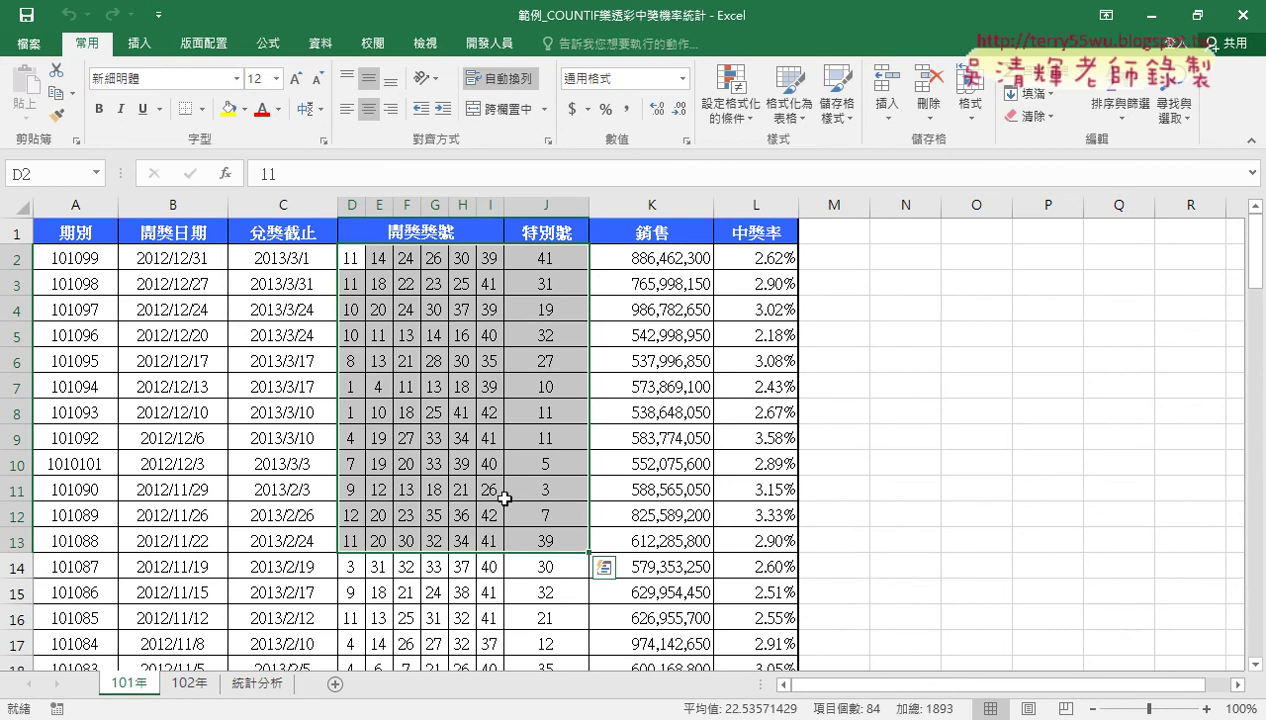
pyautogui.click(262, 683)
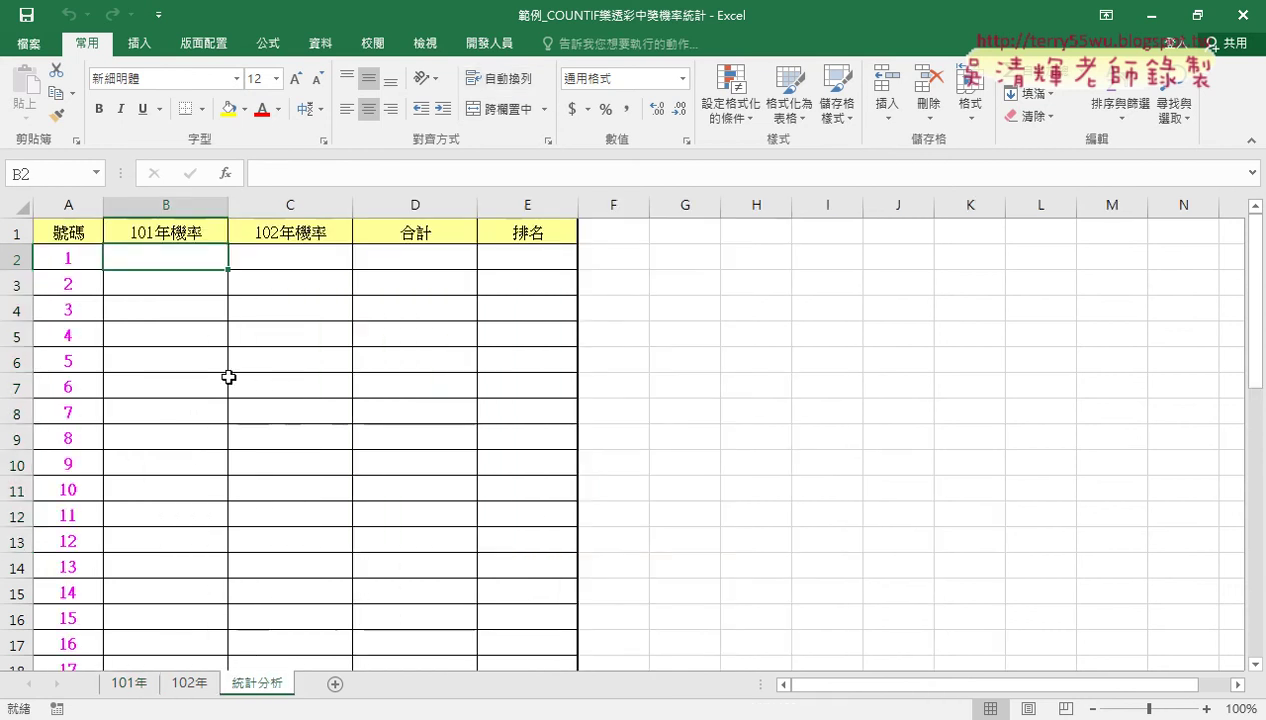
pyautogui.click(226, 174)
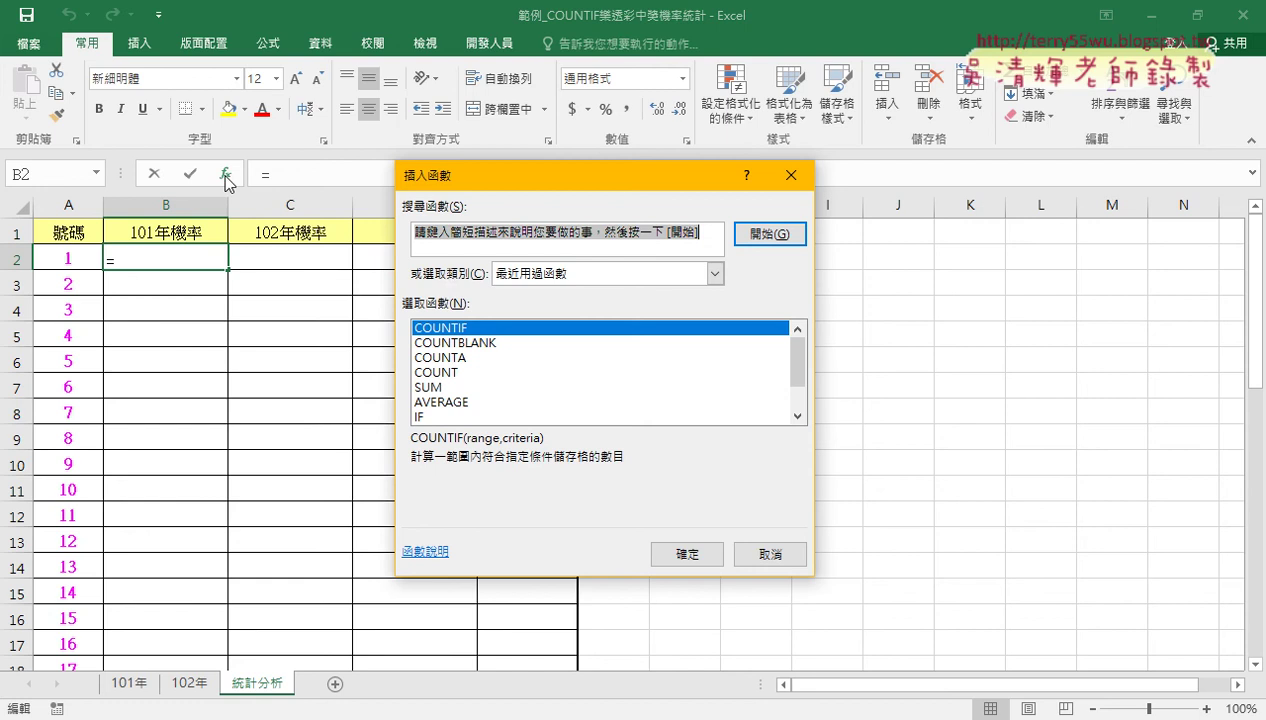
pyautogui.doubleClick(478, 328)
# Step: Set COUNTIF's Range to '101年'!D2:J100 and Criteria to A2, returning 17
pyautogui.click(480, 289)
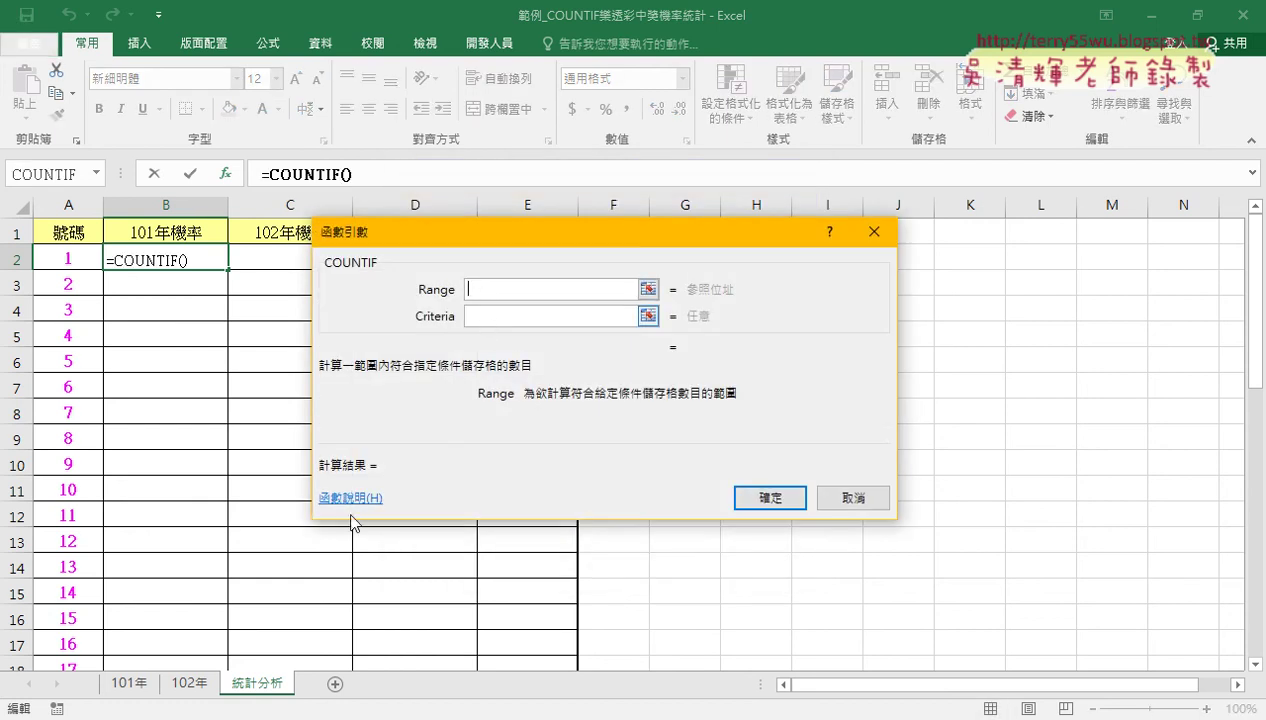
pyautogui.click(129, 683)
pyautogui.moveTo(406, 232); pyautogui.dragTo(504, 381)
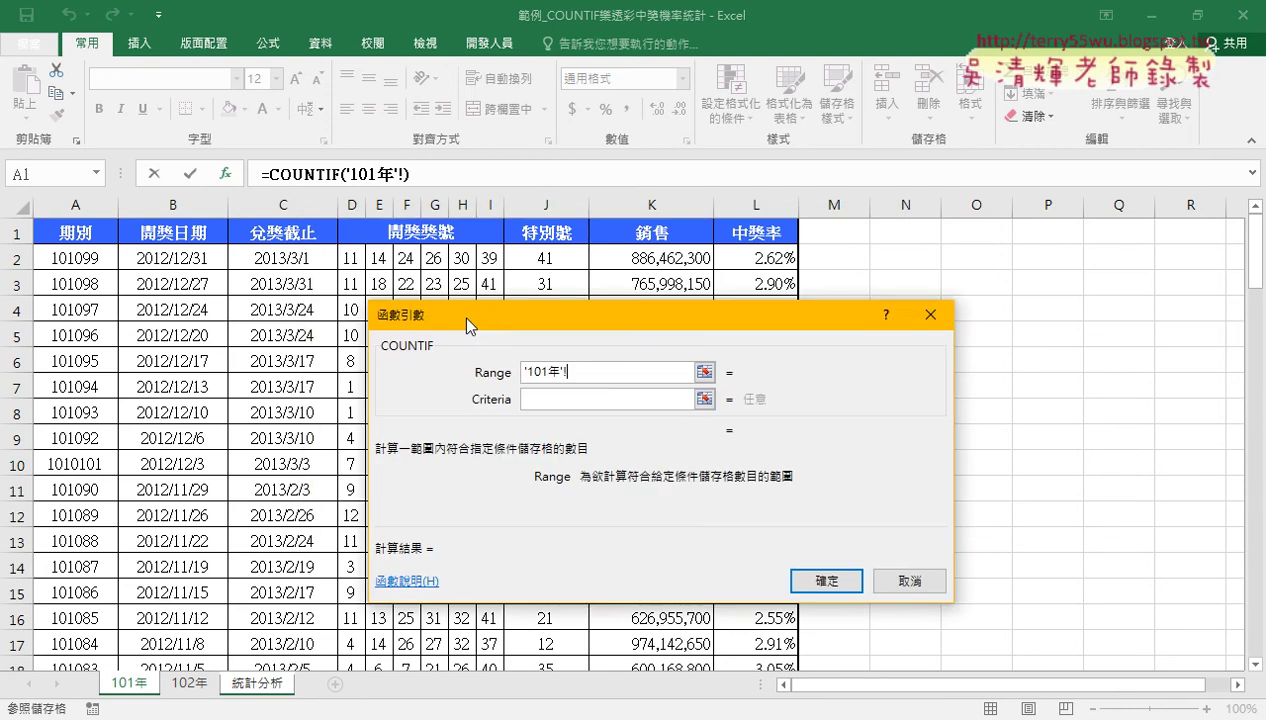
pyautogui.moveTo(348, 261); pyautogui.dragTo(540, 261)
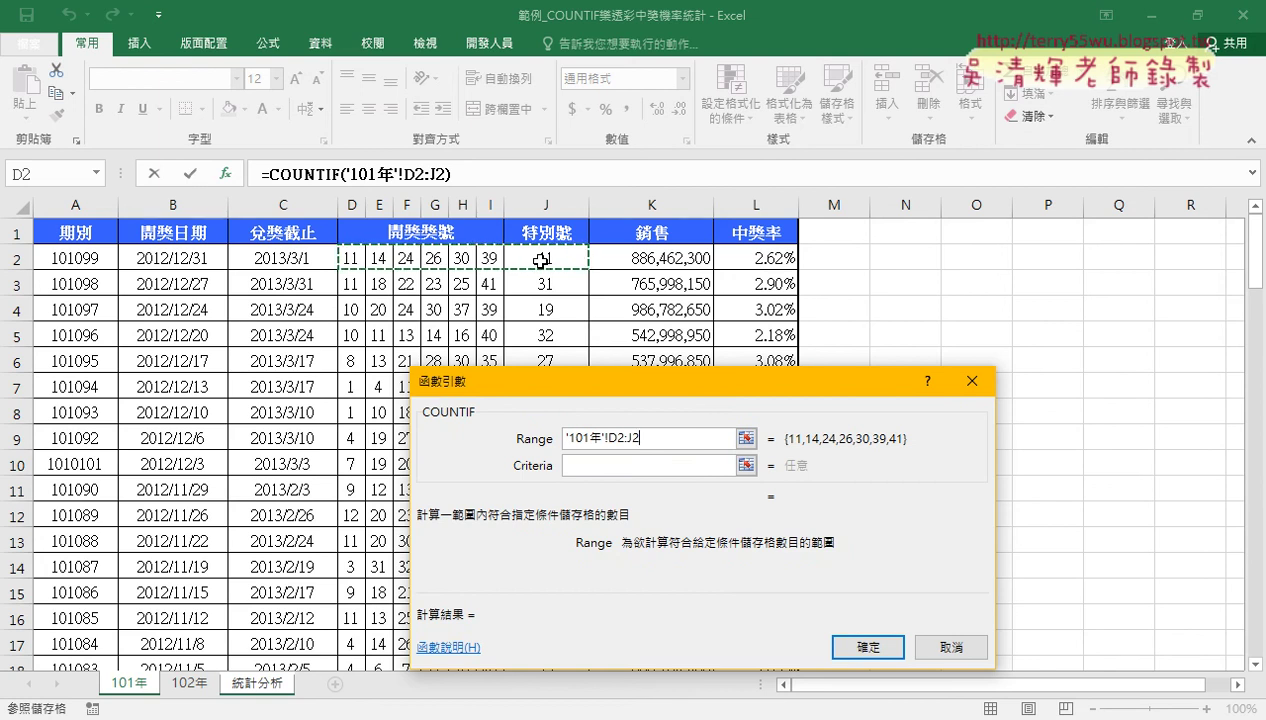
pyautogui.press('BackSpace')
pyautogui.write('100')
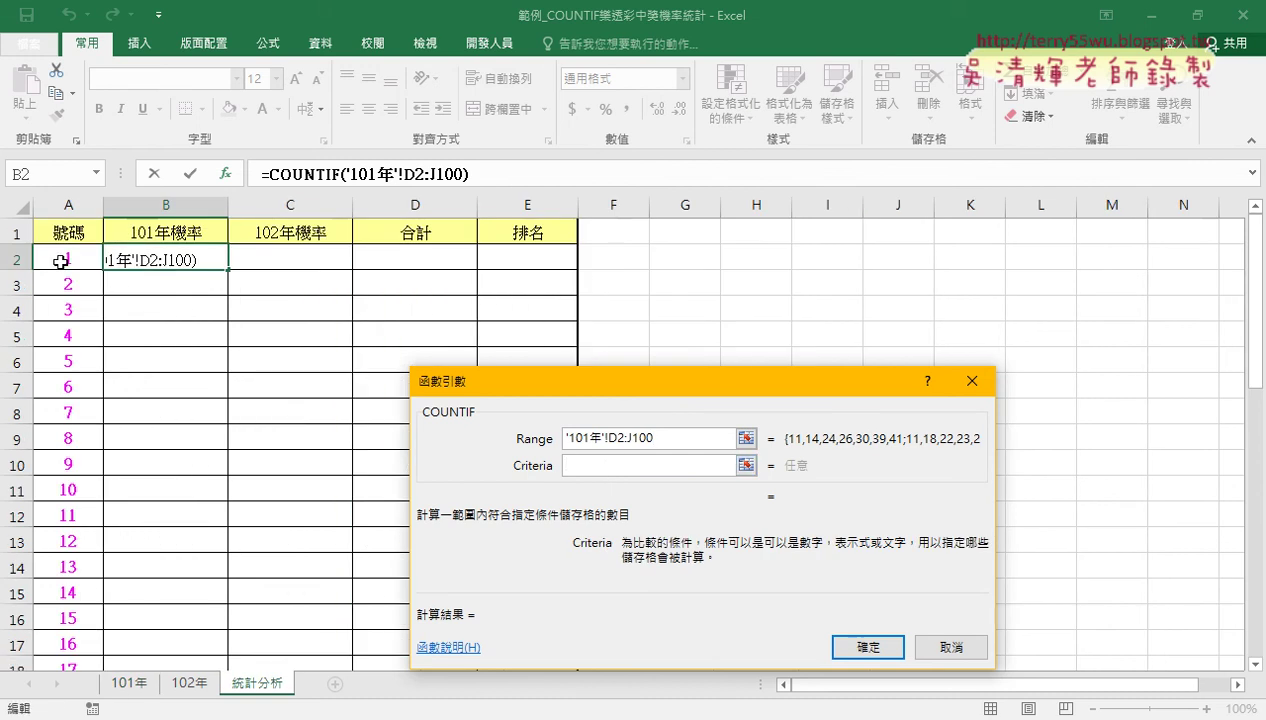
pyautogui.click(62, 260)
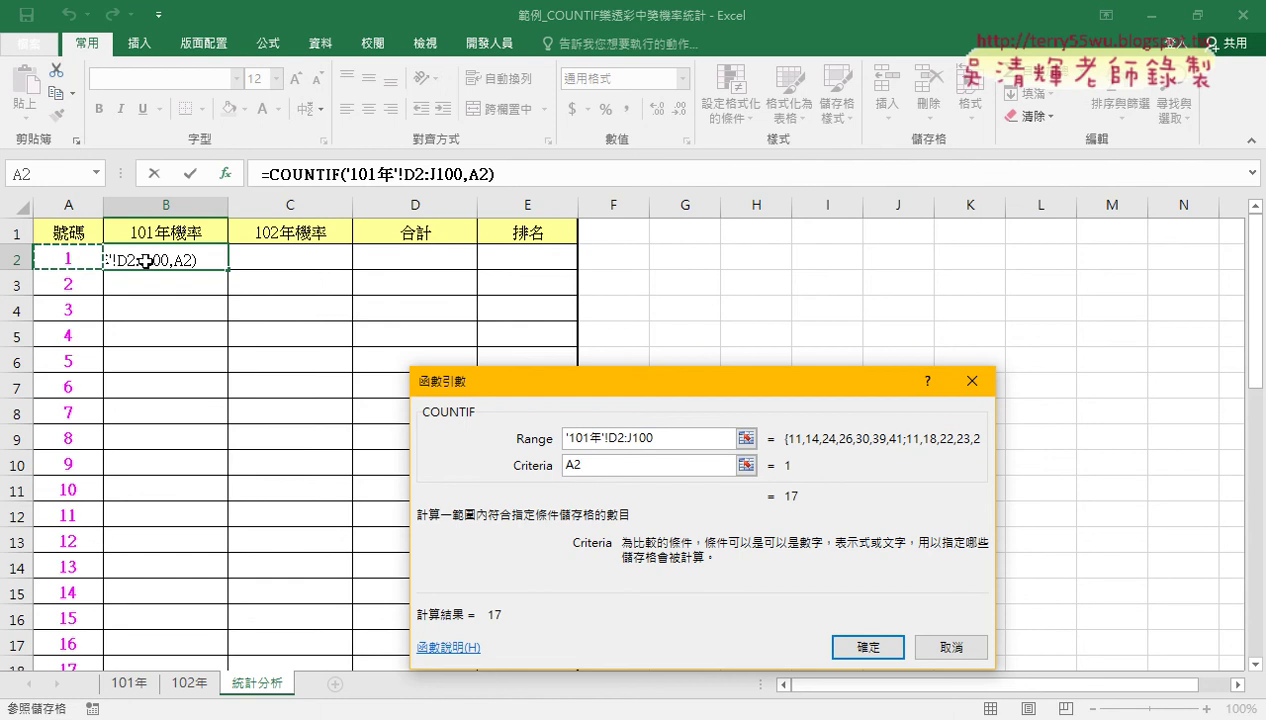
pyautogui.click(874, 648)
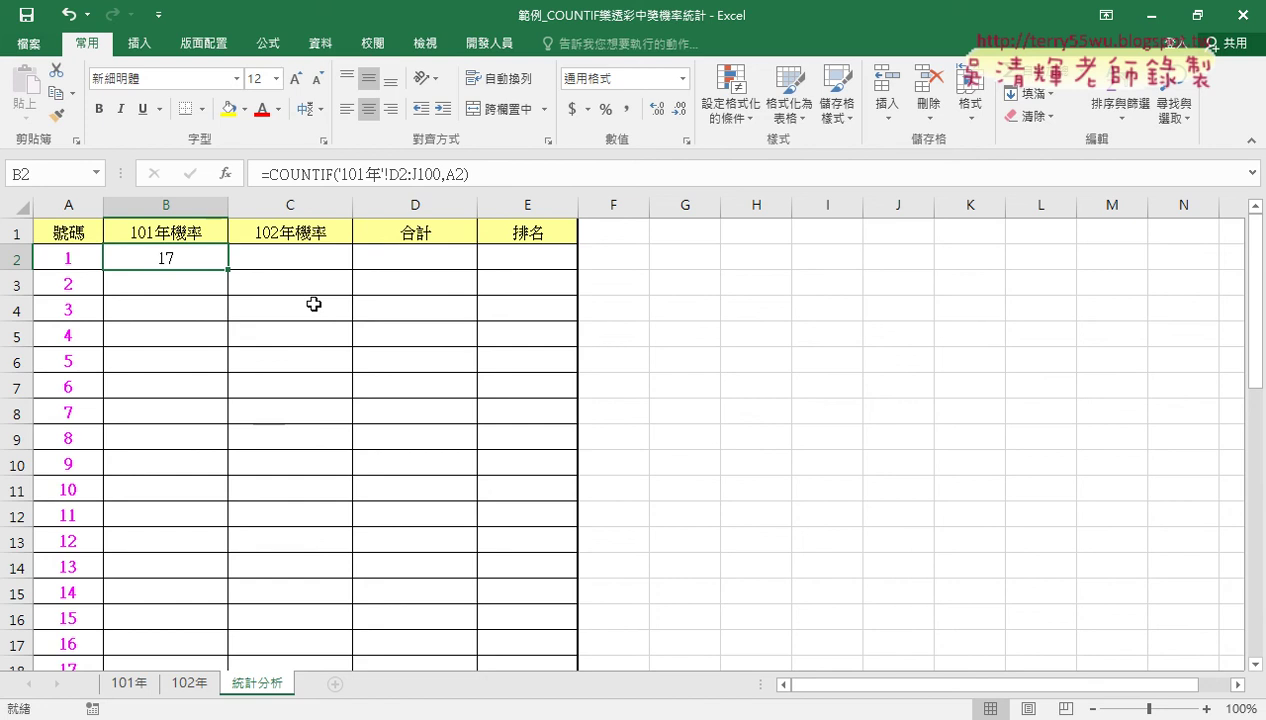
pyautogui.click(312, 174)
pyautogui.click(228, 174)
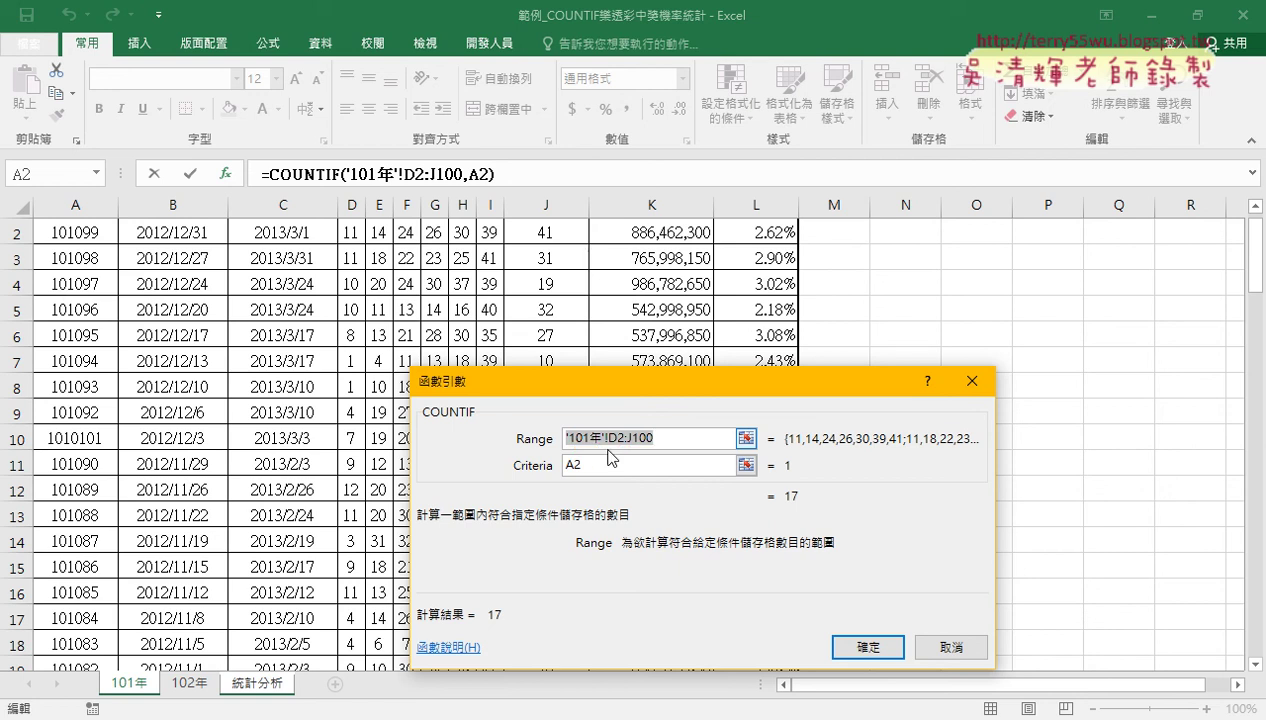
pyautogui.click(870, 646)
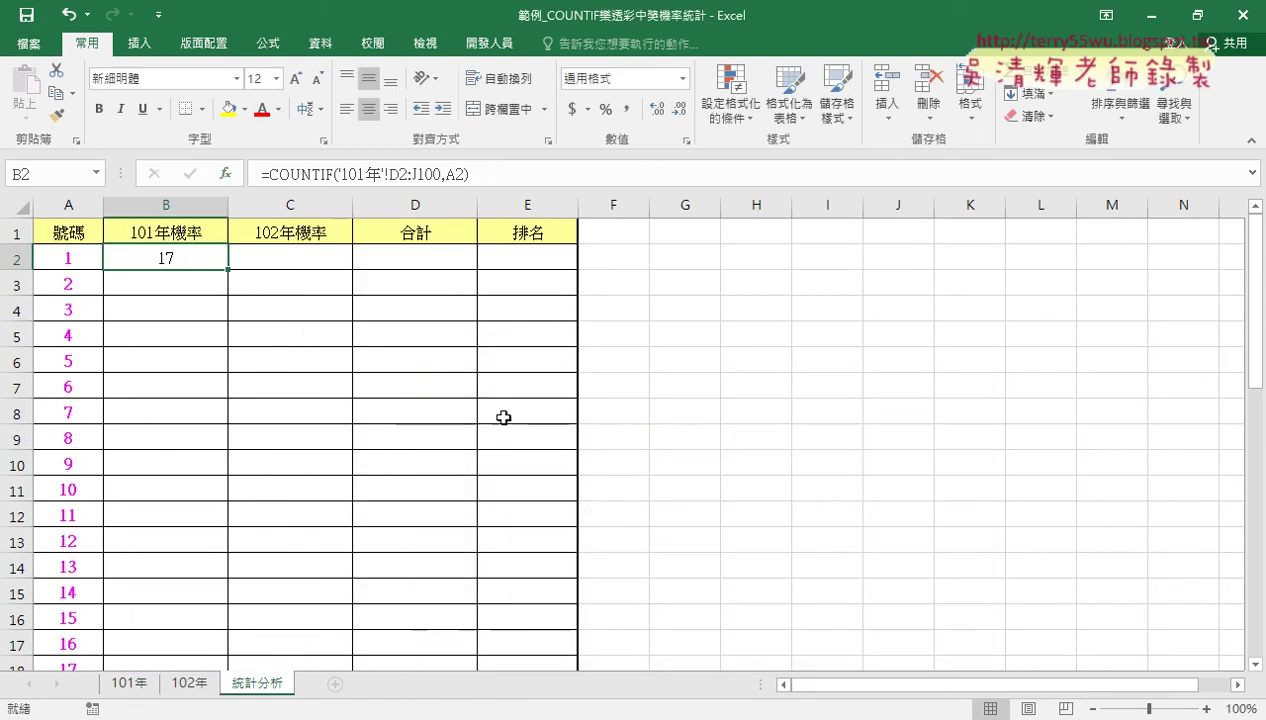
# Step: Select 101年's D2:J100 and attempt a name in the Name Box, dismissing the invalid-reference error
pyautogui.click(129, 683)
pyautogui.moveTo(342, 257); pyautogui.dragTo(563, 262)
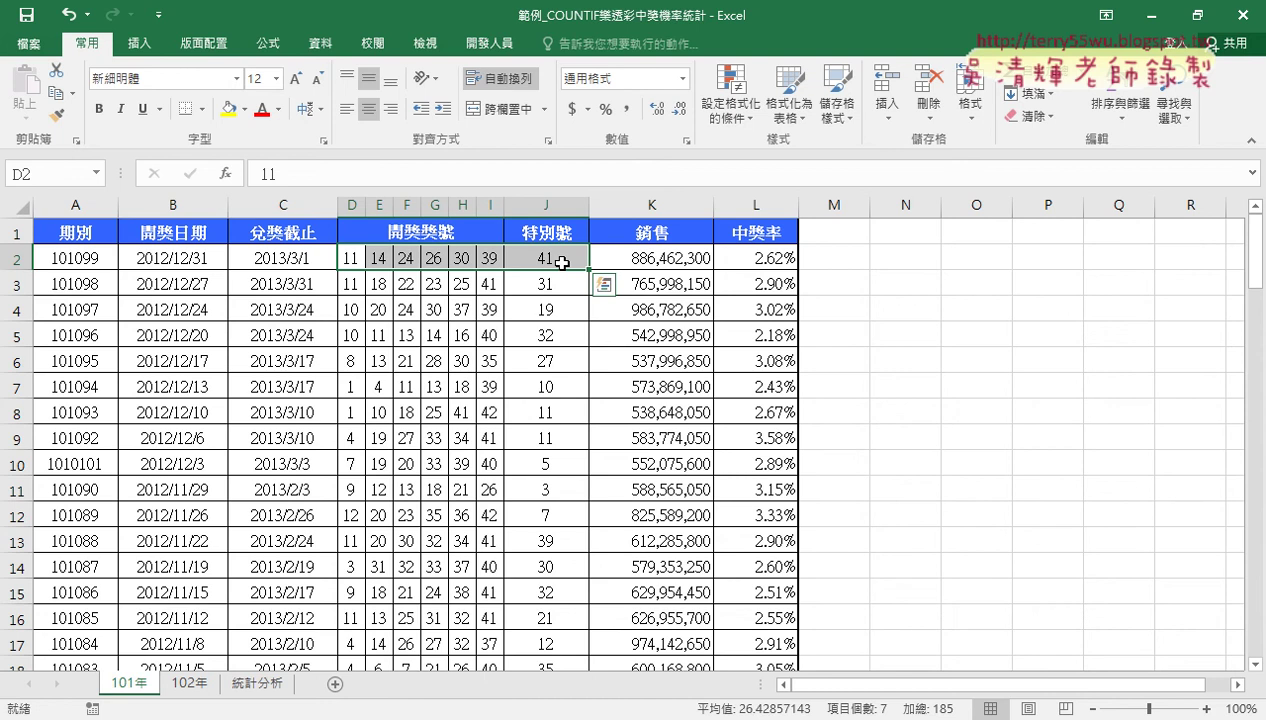
pyautogui.hotkey('ctrl', 'shift', 'Down')
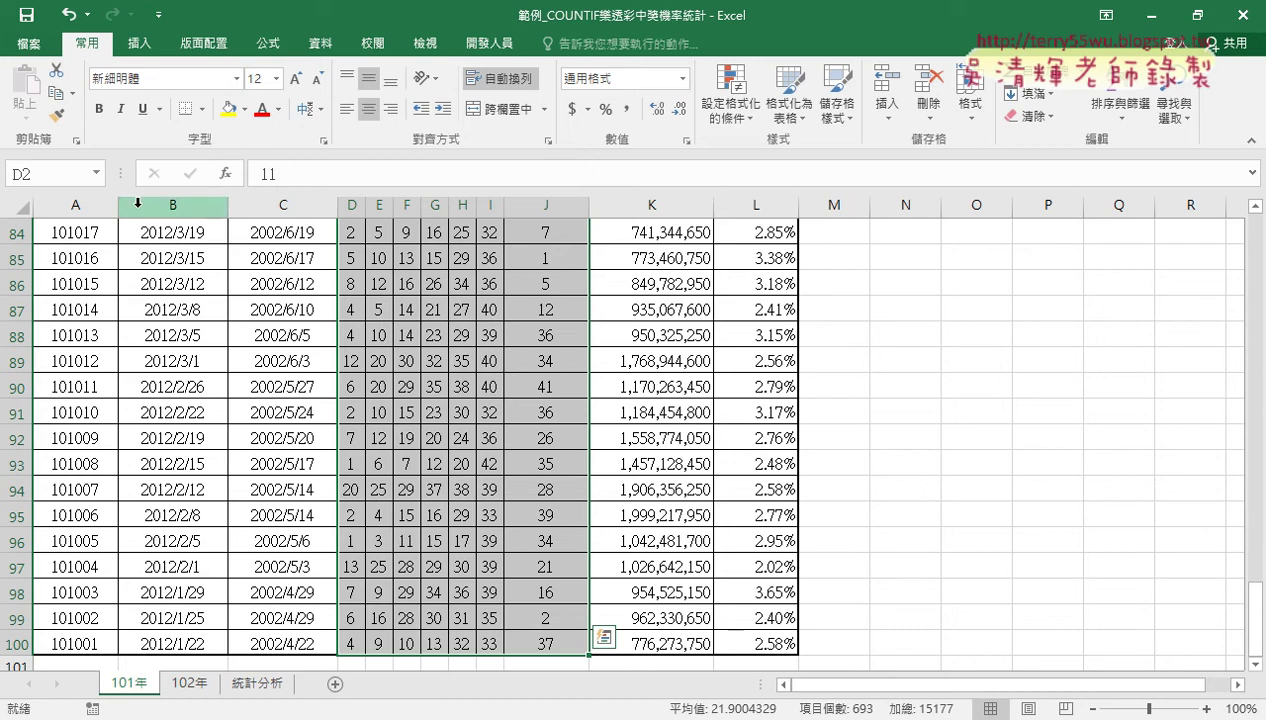
pyautogui.click(53, 173)
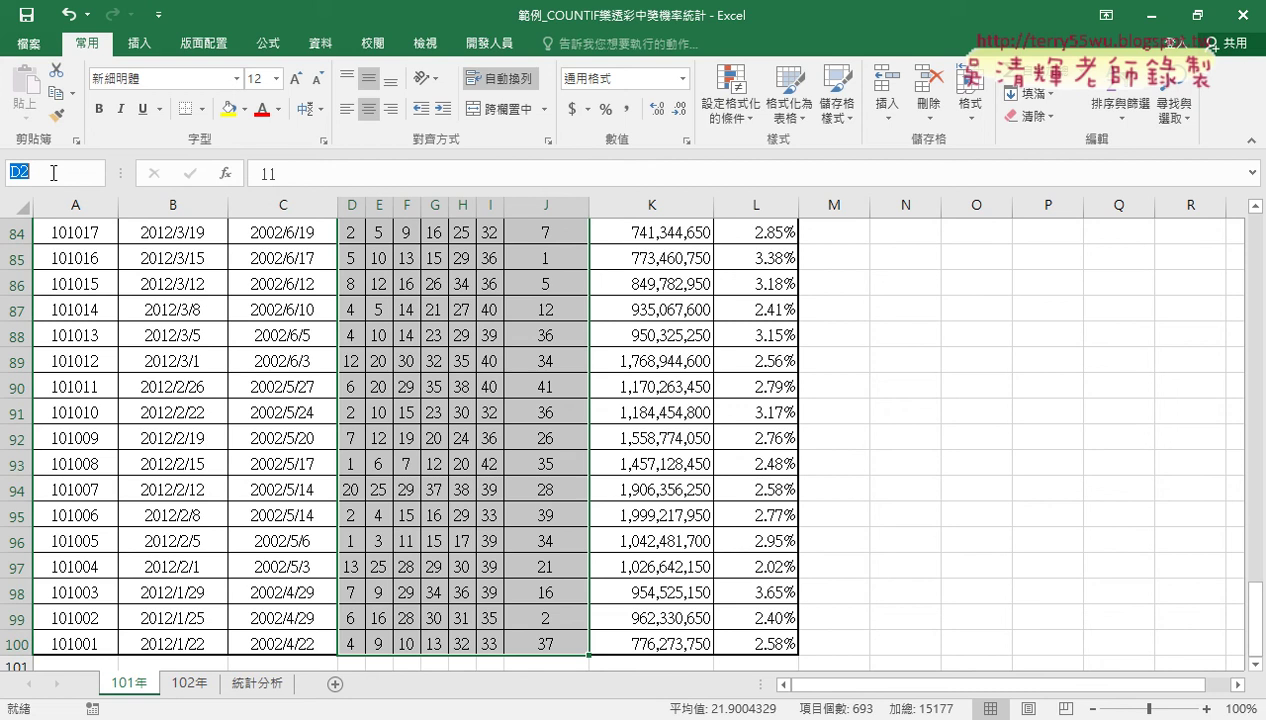
pyautogui.write('10')
pyautogui.write('1')
pyautogui.press('Left')
pyautogui.press('Left')
pyautogui.write('開')
pyautogui.press('BackSpace')
pyautogui.press('Return')
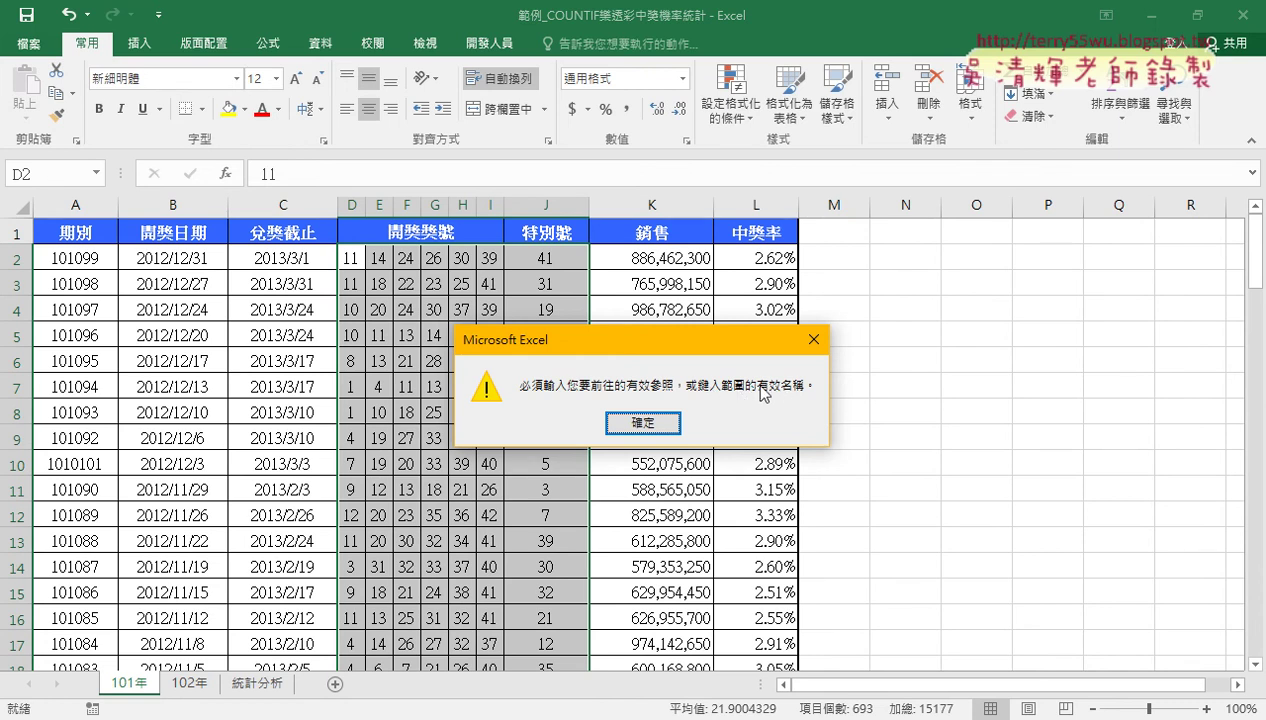
pyautogui.click(645, 424)
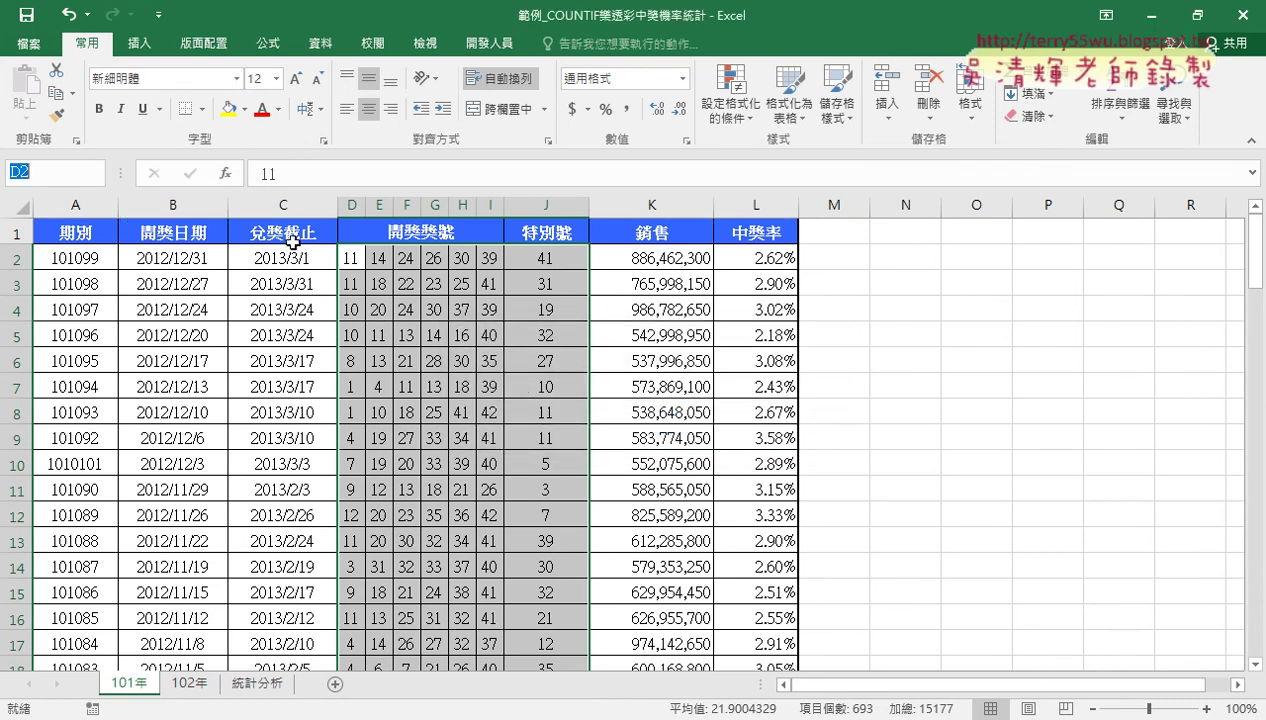
# Step: Name the selected 101年 range 開獎101
pyautogui.write('101')
pyautogui.press('Left')
pyautogui.press('Left')
pyautogui.press('Left')
pyautogui.write('開ㄐ一ㄤ')
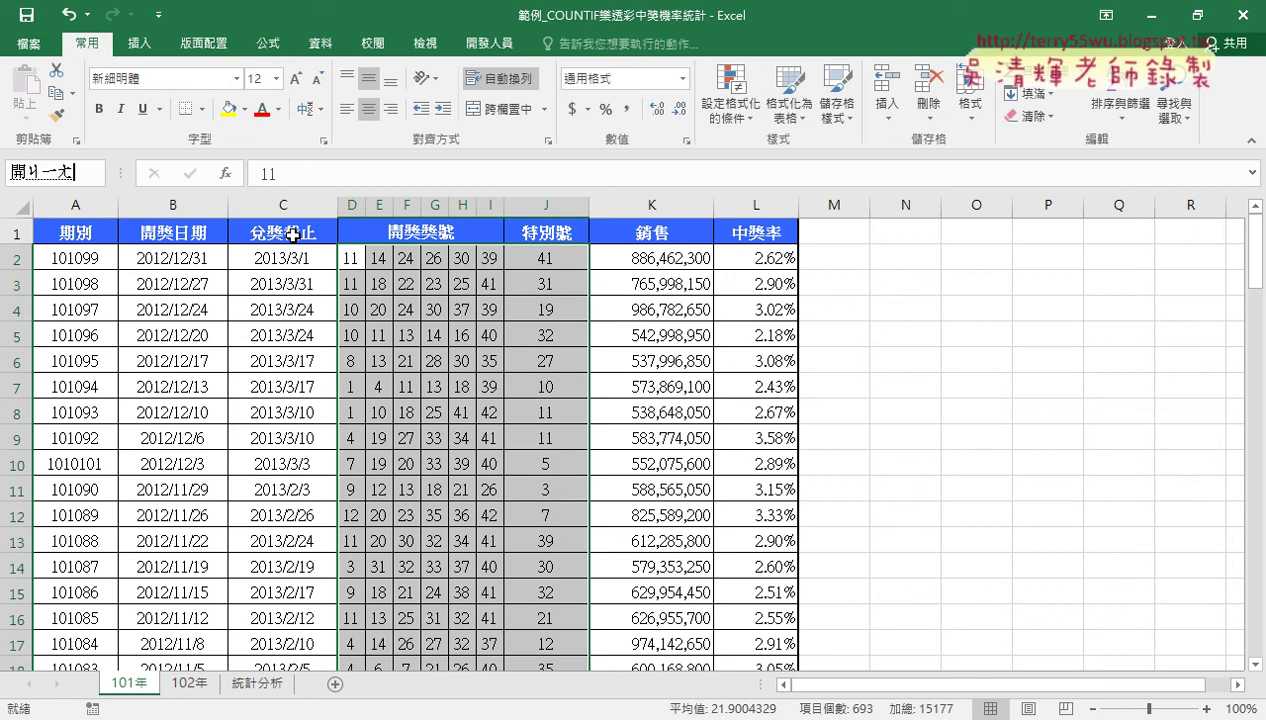
pyautogui.write('ˇ')
pyautogui.press('Return')
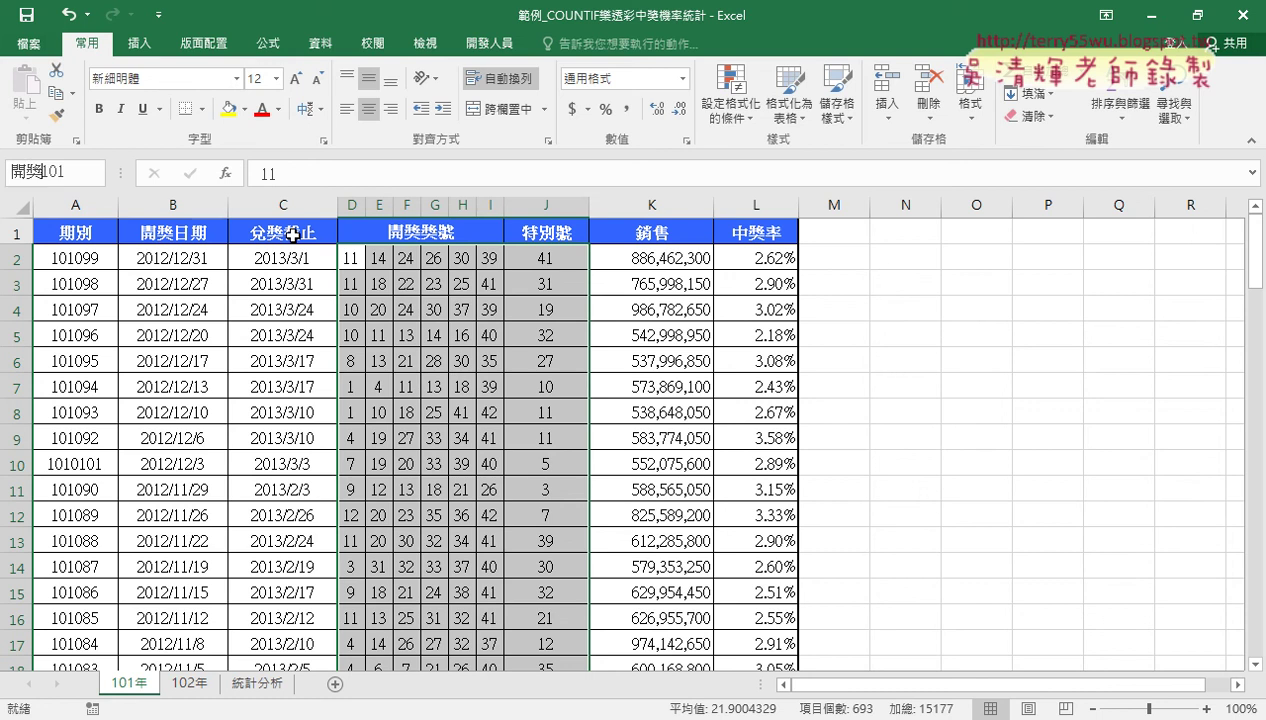
pyautogui.press('Right')
pyautogui.press('Right')
pyautogui.hotkey('shift', 'Left')
pyautogui.hotkey('shift', 'Left')
pyautogui.hotkey('shift', 'Left')
pyautogui.hotkey('shift', 'Left')
pyautogui.press('Return')
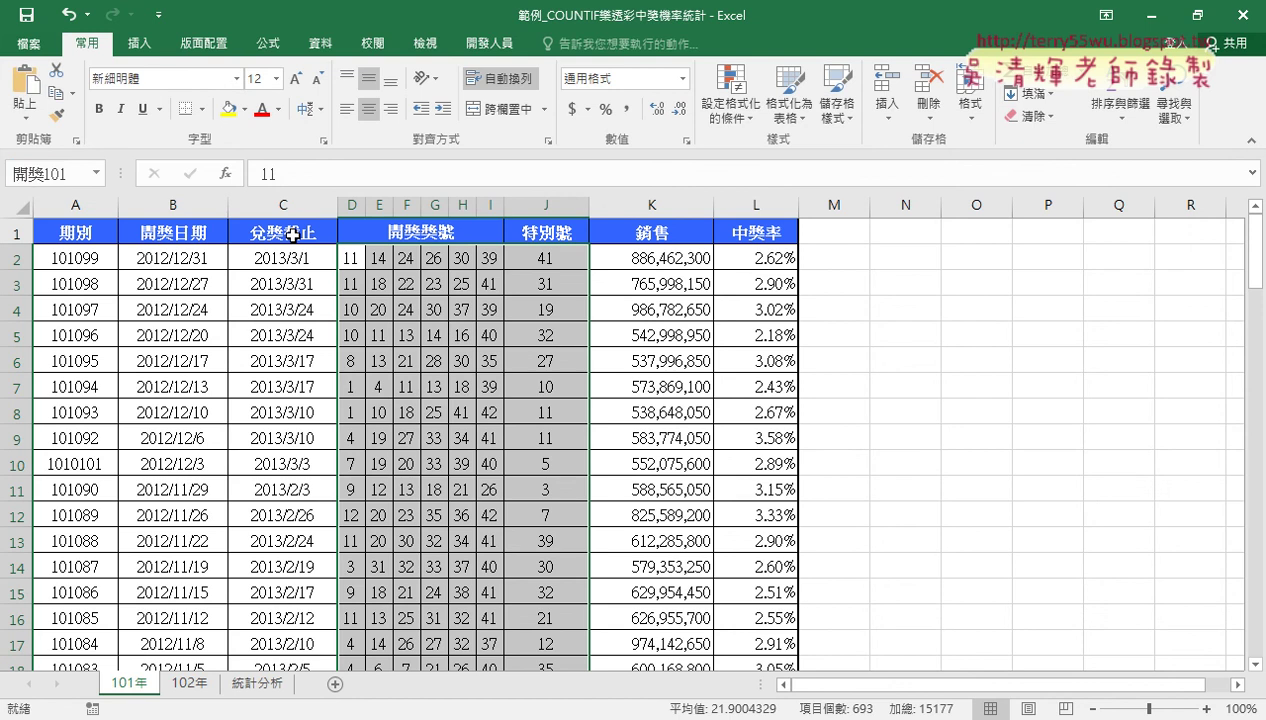
# Step: Name the 102年 draw numbers D2:J105 開獎102
pyautogui.click(190, 684)
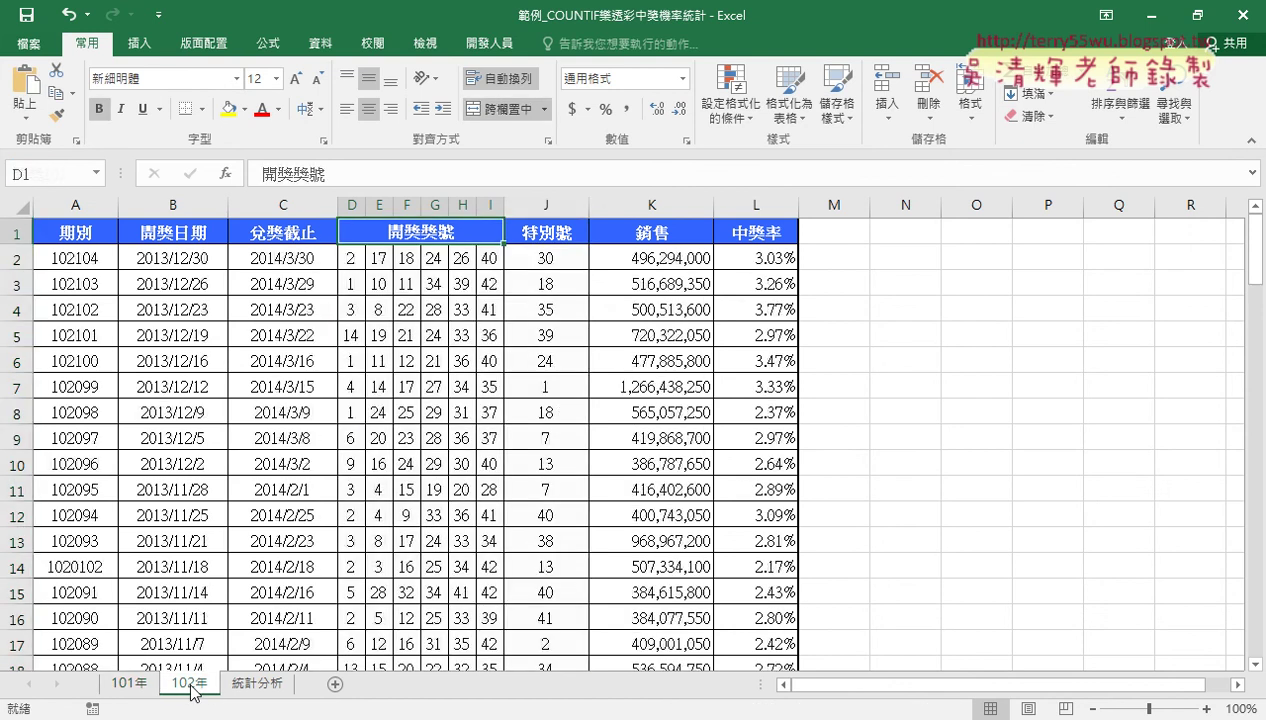
pyautogui.moveTo(345, 251); pyautogui.dragTo(553, 255)
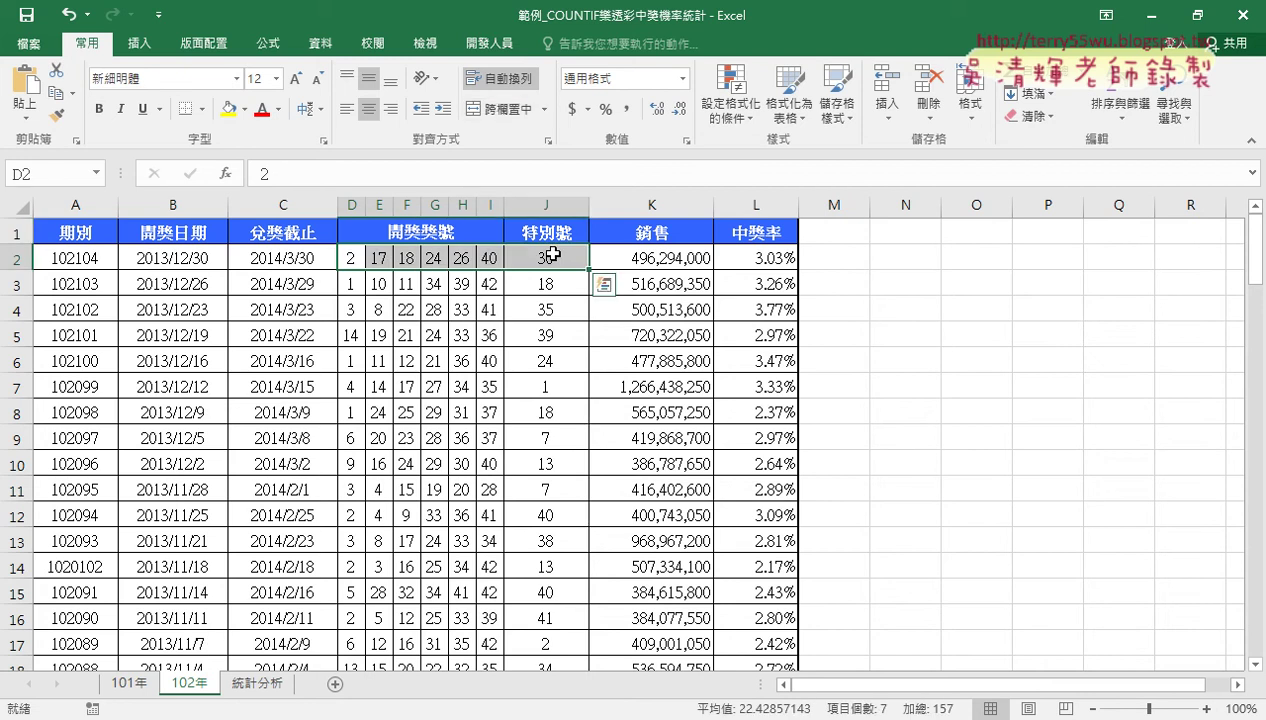
pyautogui.hotkey('ctrl', 'shift', 'Down')
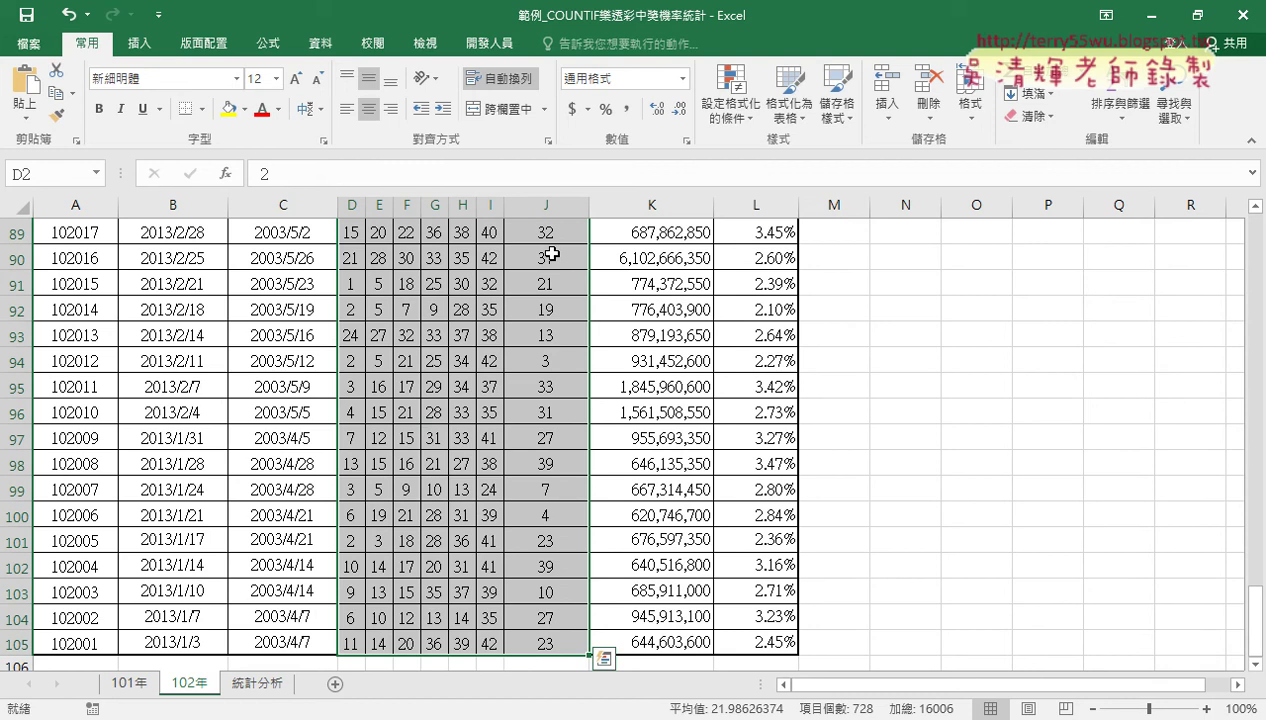
pyautogui.click(57, 175)
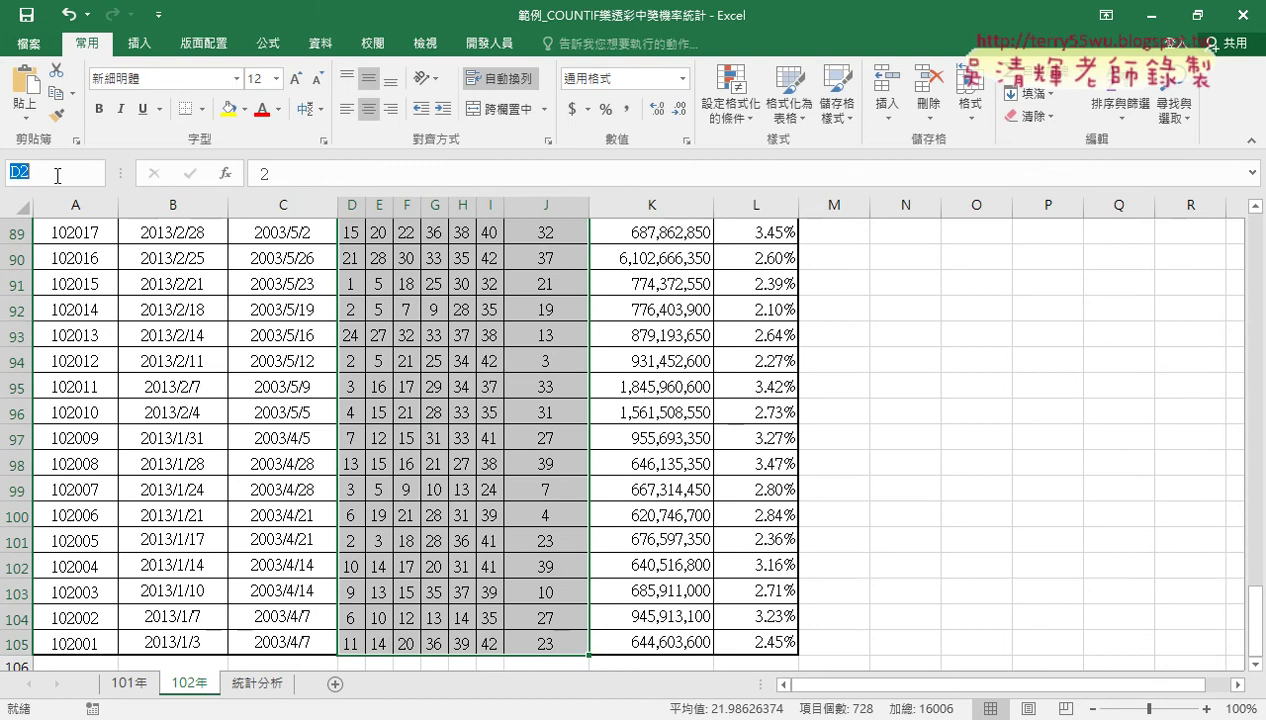
pyautogui.write('開獎10')
pyautogui.write('2')
pyautogui.press('Return')
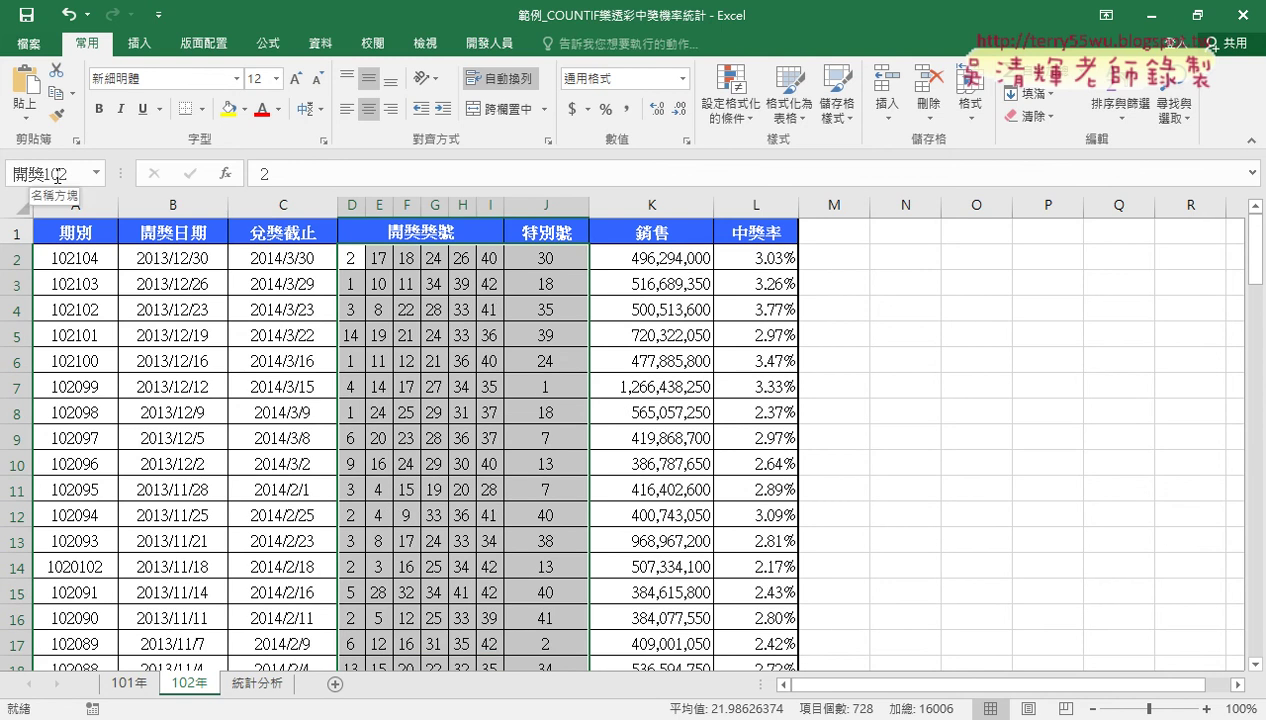
# Step: Swap B2's COUNTIF range for 開獎101 from the F3 Paste Name list, keeping criteria A2
pyautogui.click(250, 683)
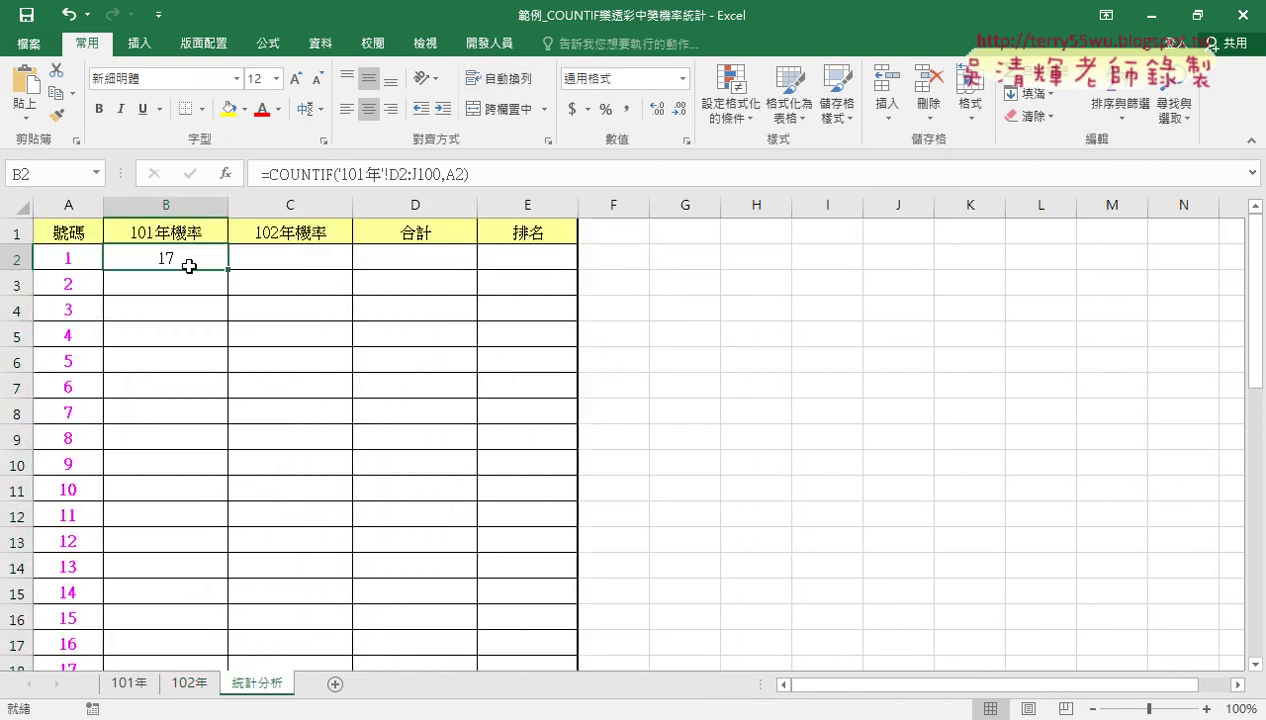
pyautogui.click(313, 174)
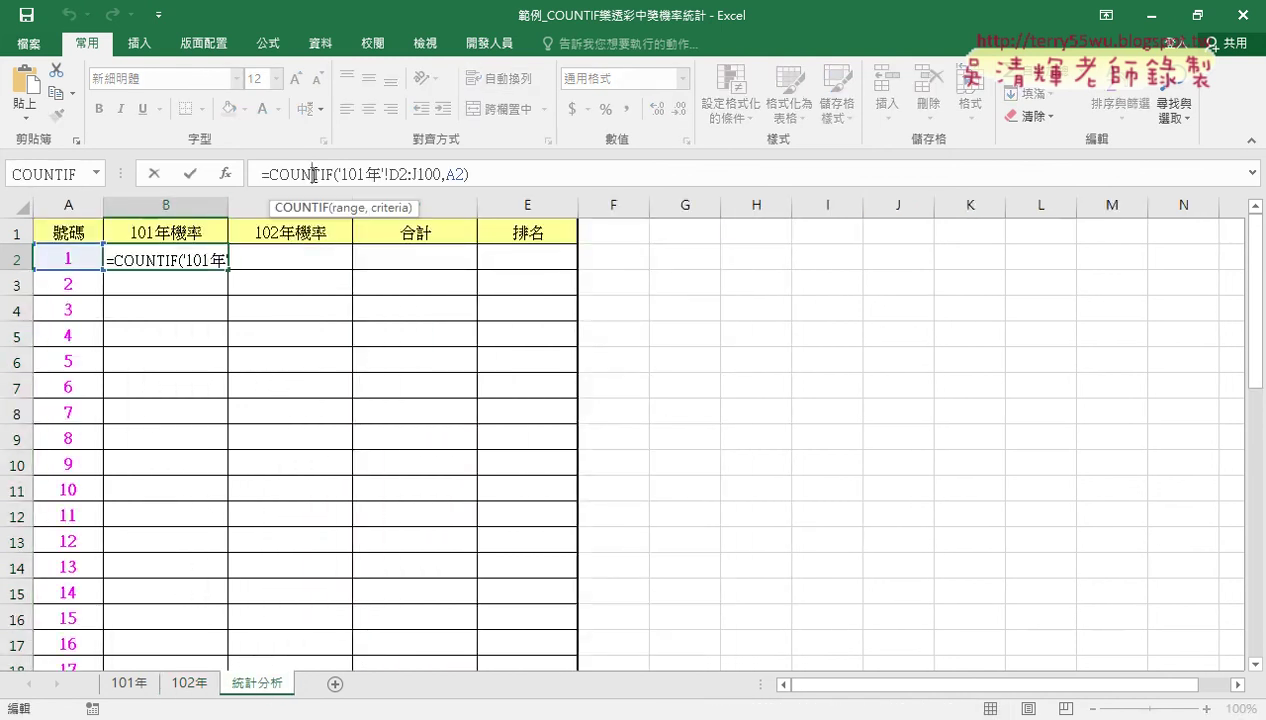
pyautogui.click(226, 173)
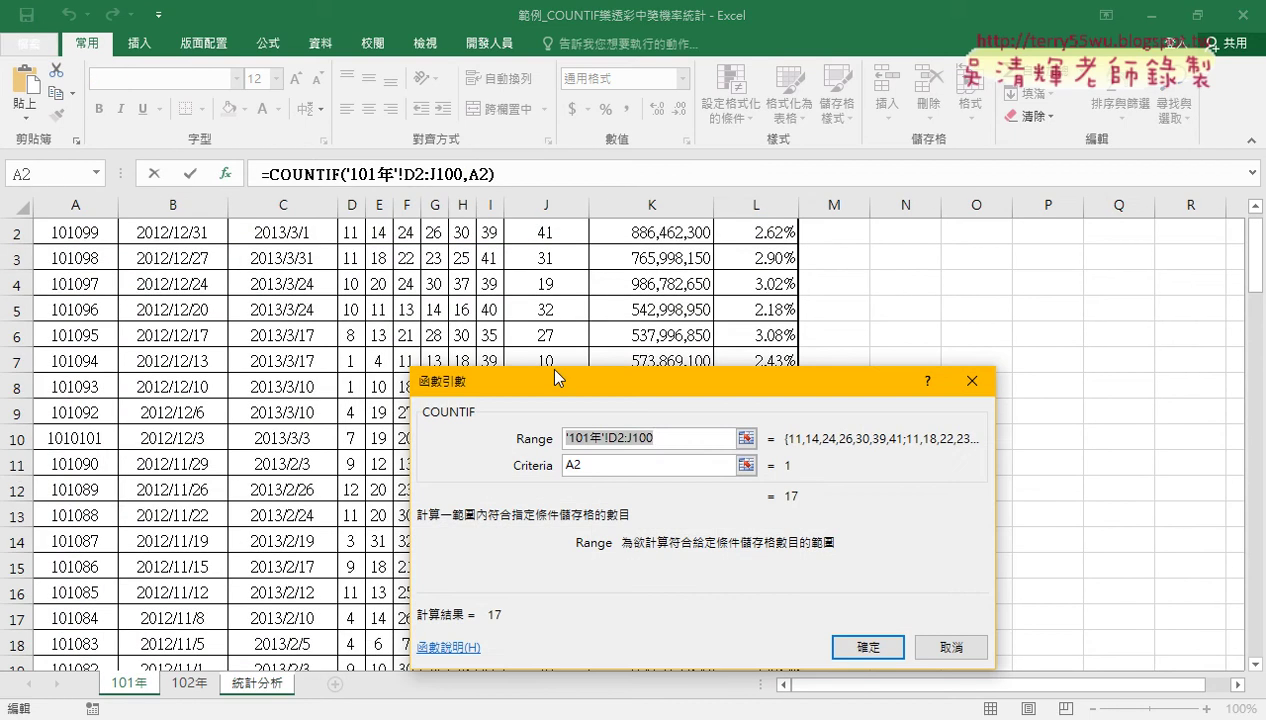
pyautogui.press('Delete')
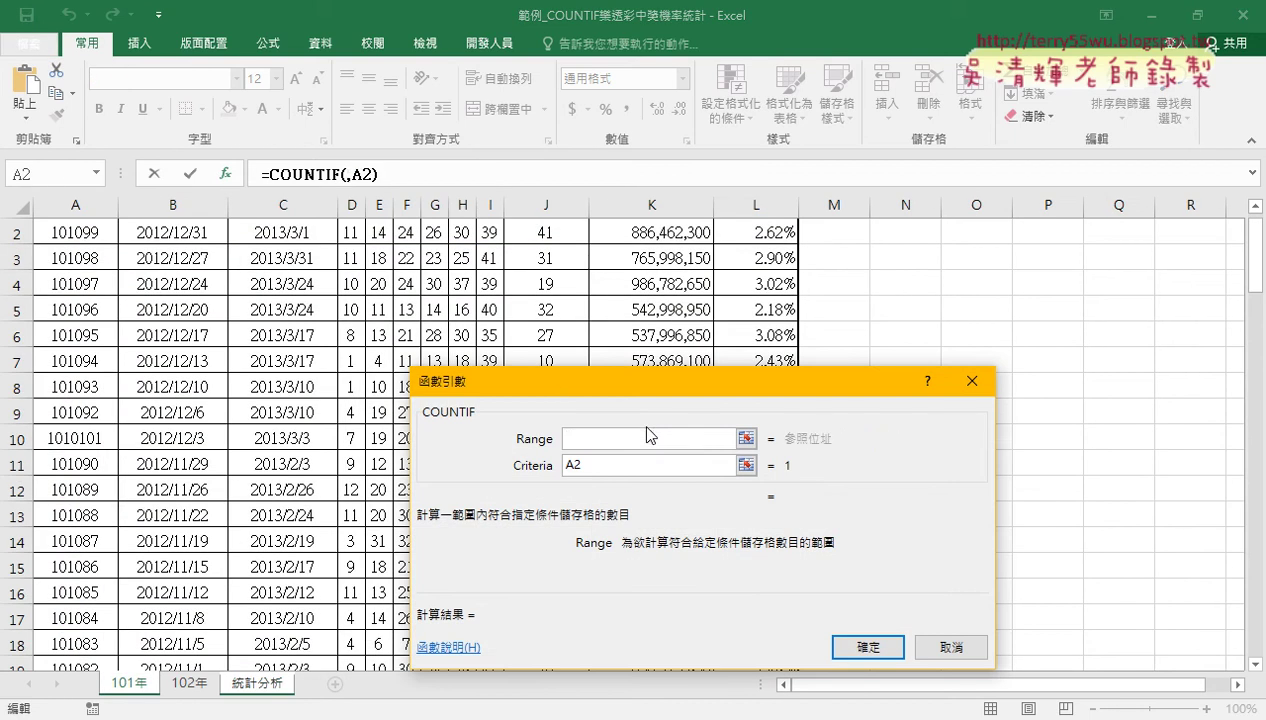
pyautogui.press('F3')
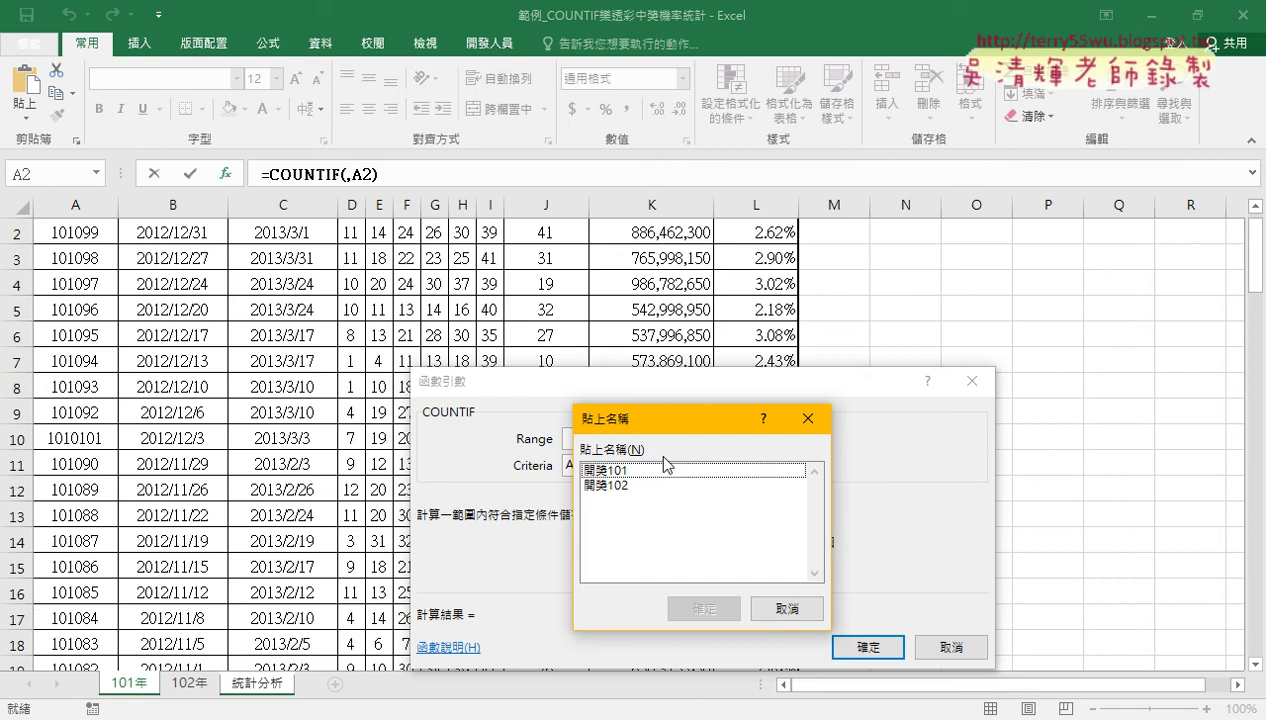
pyautogui.doubleClick(664, 470)
pyautogui.moveTo(636, 390)
pyautogui.mouseDown()
pyautogui.moveTo(650, 305)
pyautogui.moveTo(714, 176)
pyautogui.mouseUp()
pyautogui.click(684, 251)
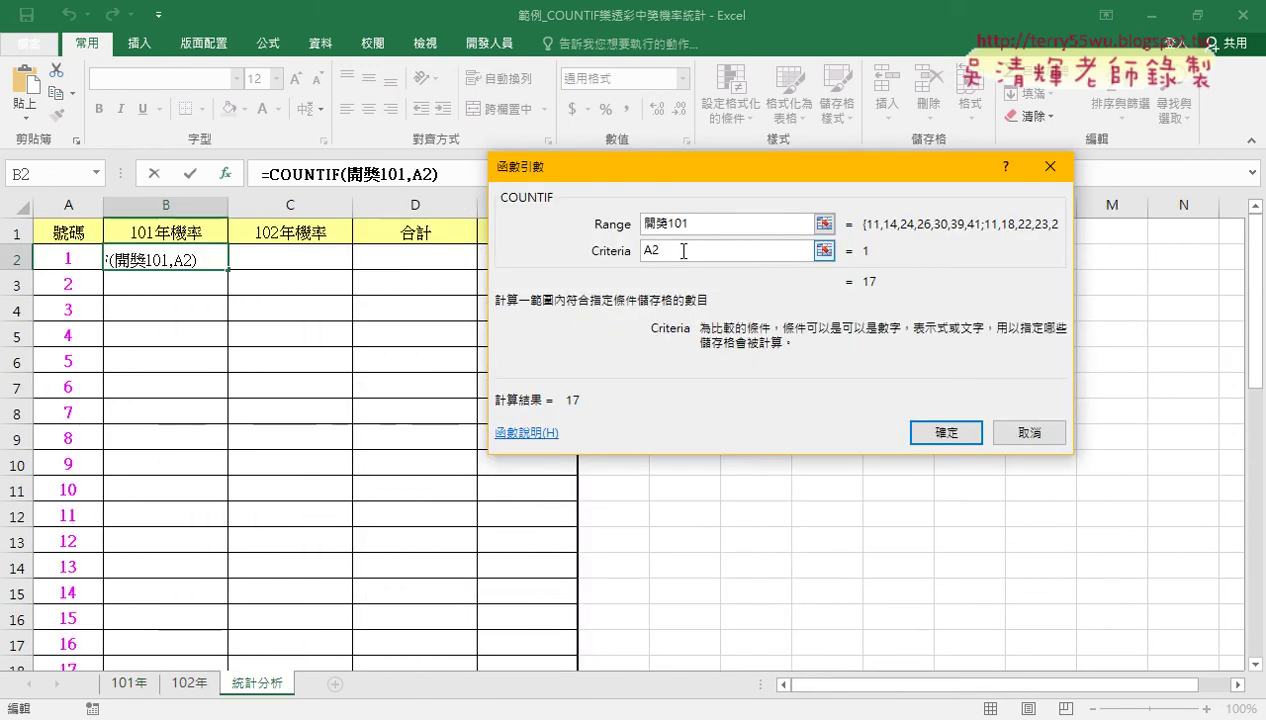
pyautogui.click(926, 434)
pyautogui.click(467, 174)
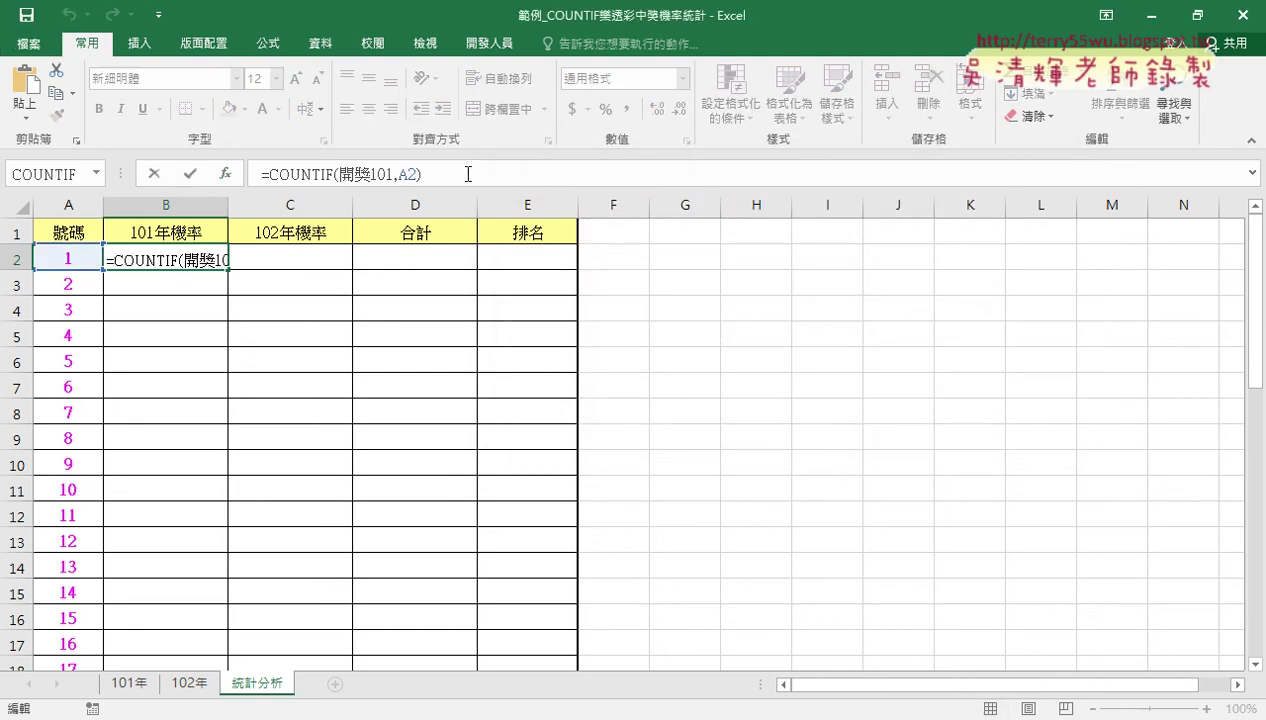
# Step: Complete B2 as =COUNTIF(開獎101,A2)/COUNT(開獎101), giving 0.024531025 for number 1
pyautogui.write('/')
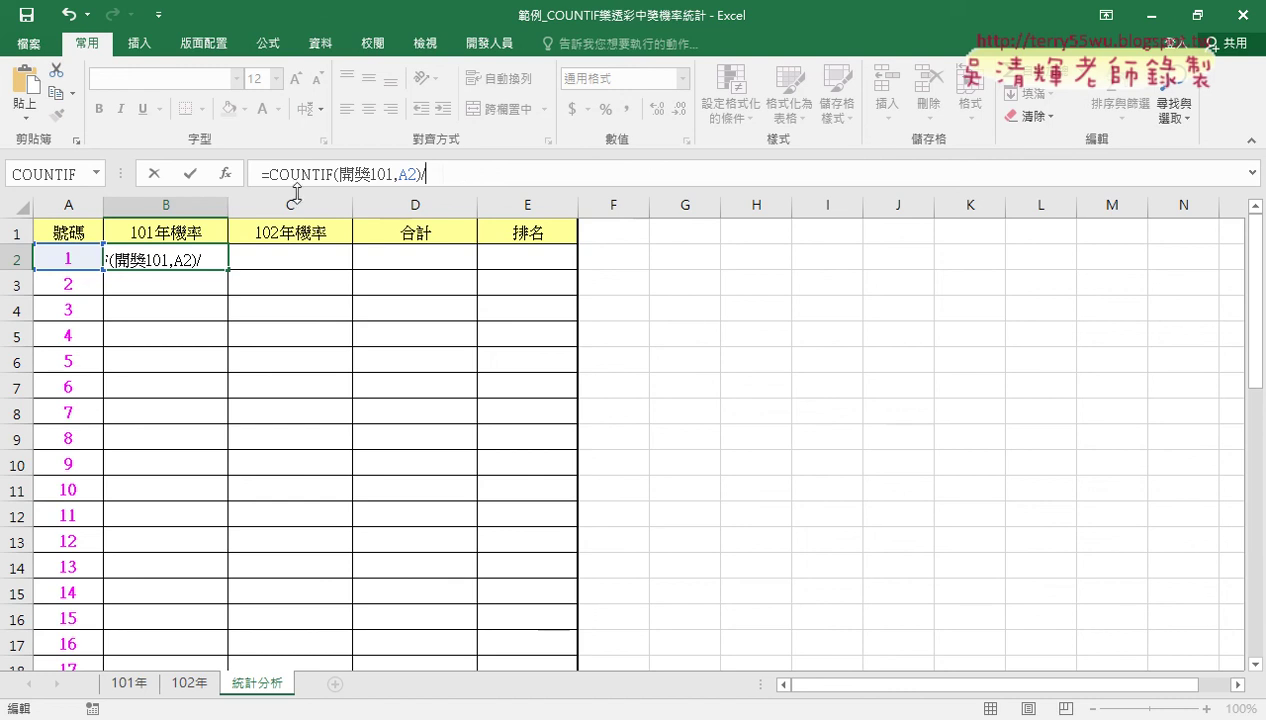
pyautogui.moveTo(268, 175); pyautogui.dragTo(396, 172)
pyautogui.hotkey('ctrl', 'c')
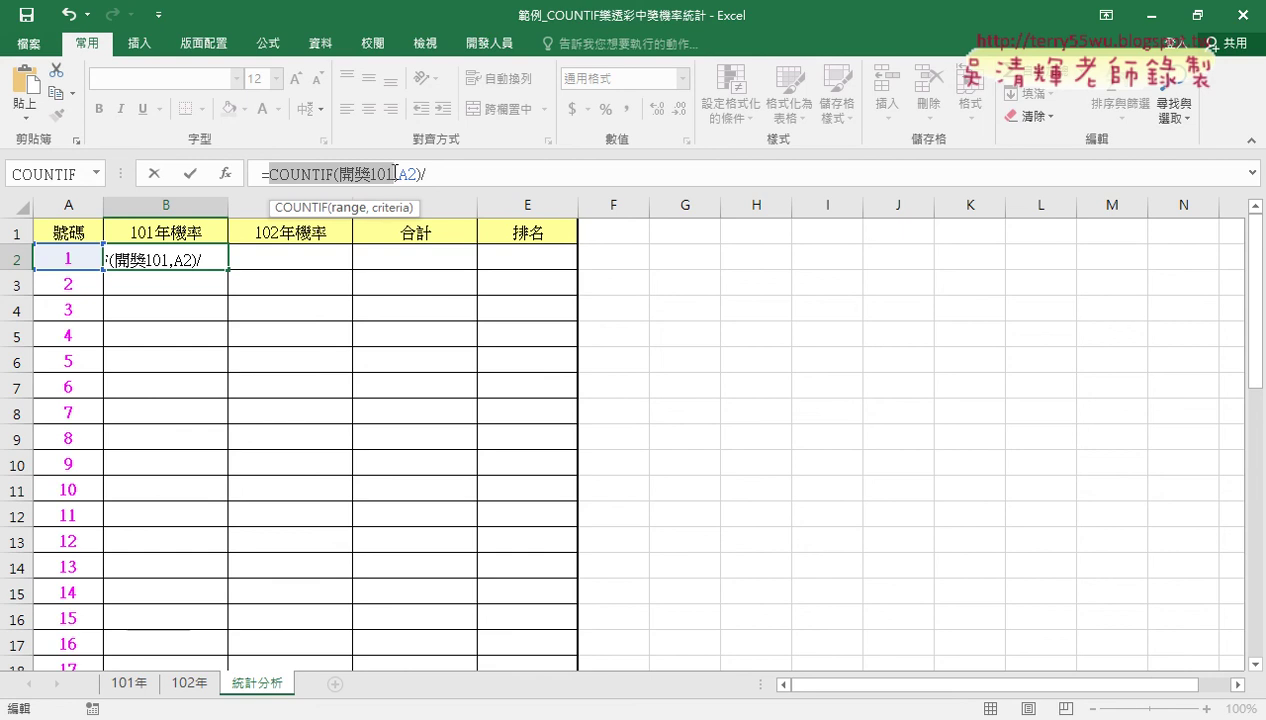
pyautogui.click(450, 167)
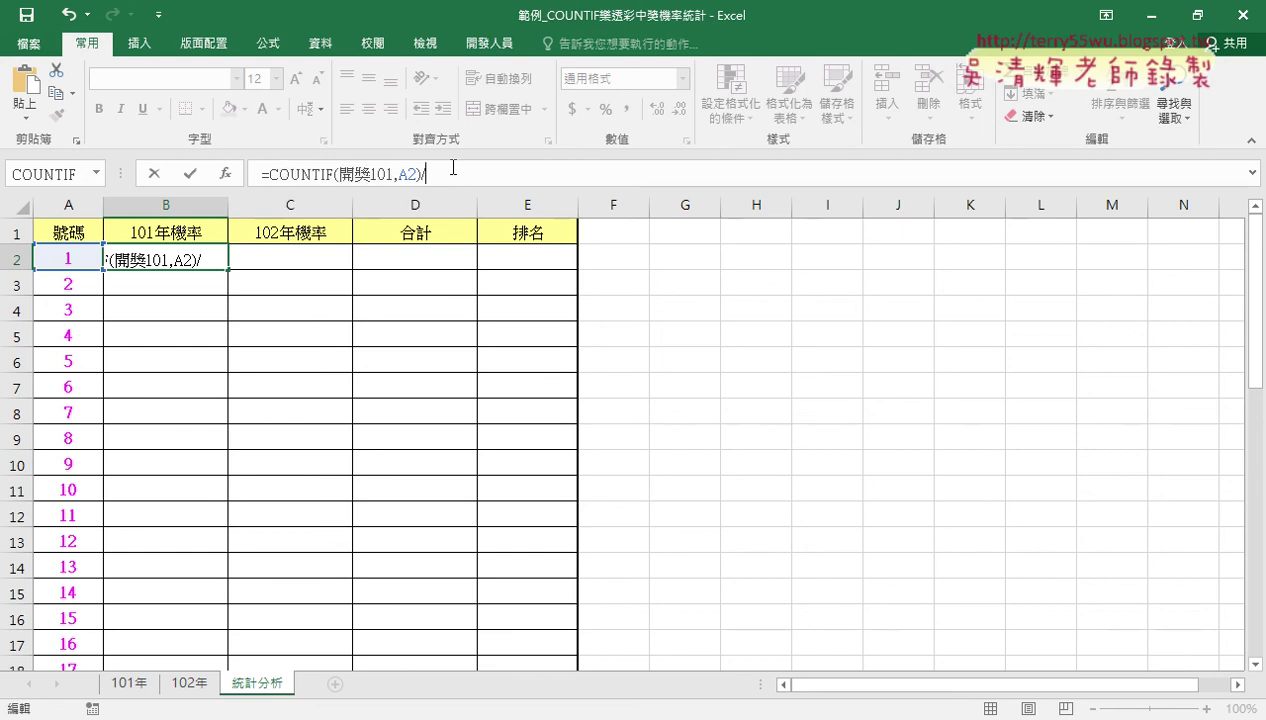
pyautogui.hotkey('ctrl', 'v')
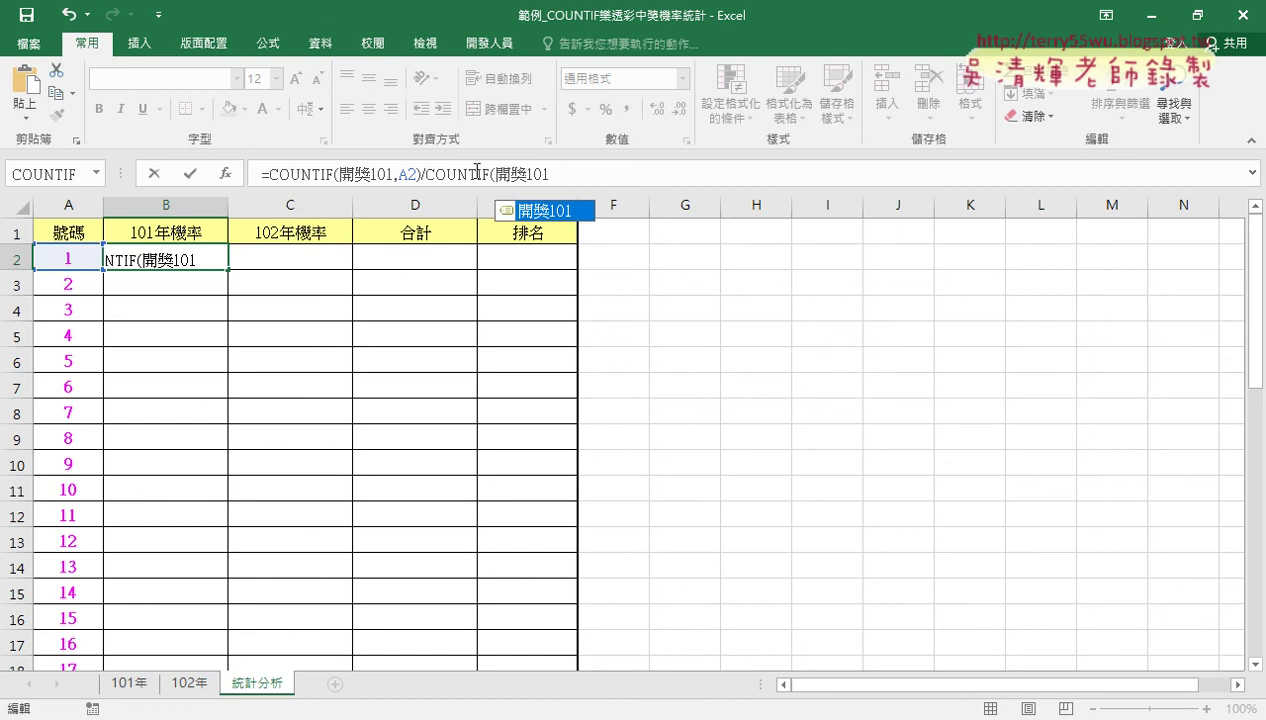
pyautogui.press('BackSpace')
pyautogui.press('BackSpace')
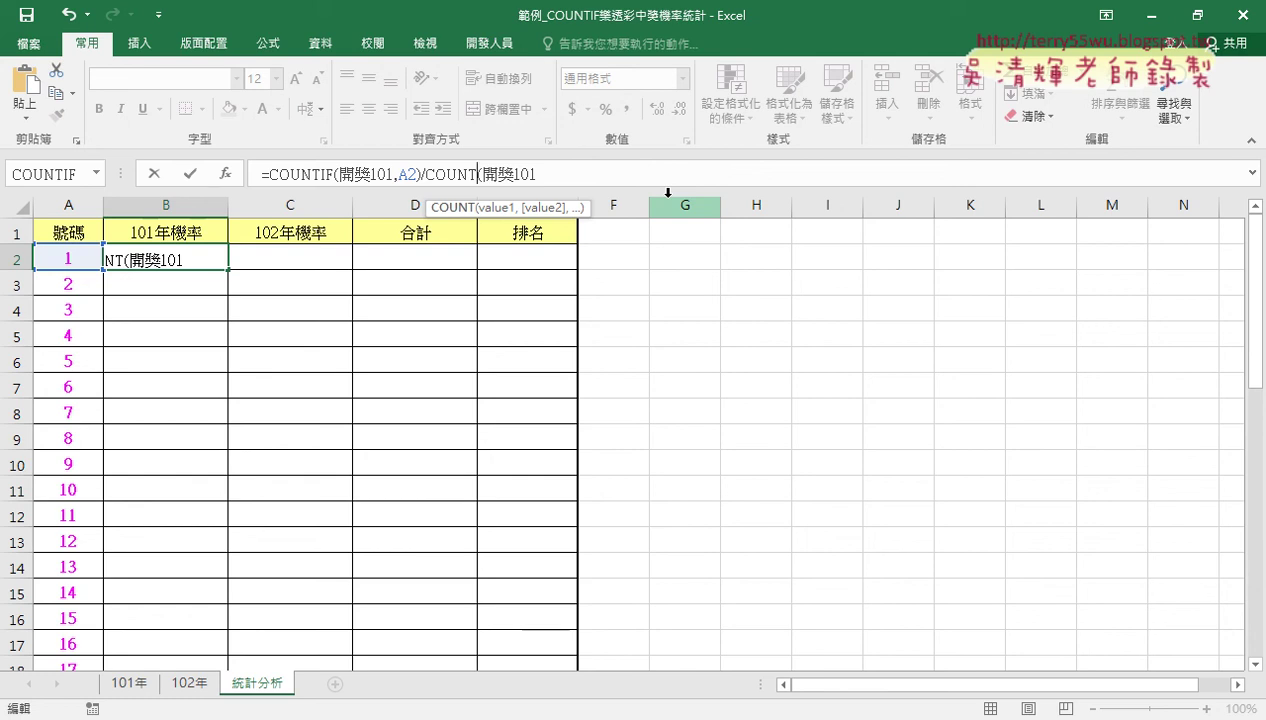
pyautogui.press('Right')
pyautogui.press('Right')
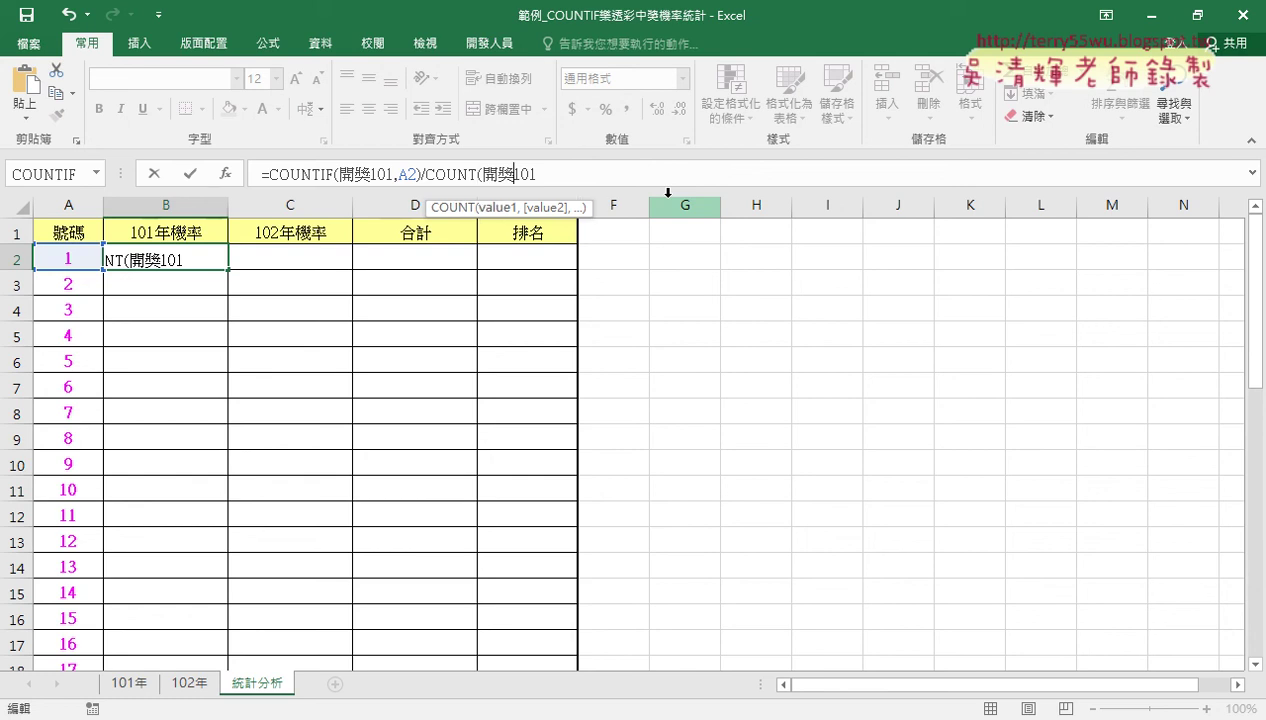
pyautogui.press('Right')
pyautogui.press('Right')
pyautogui.press('Right')
pyautogui.write(')')
pyautogui.click(193, 180)
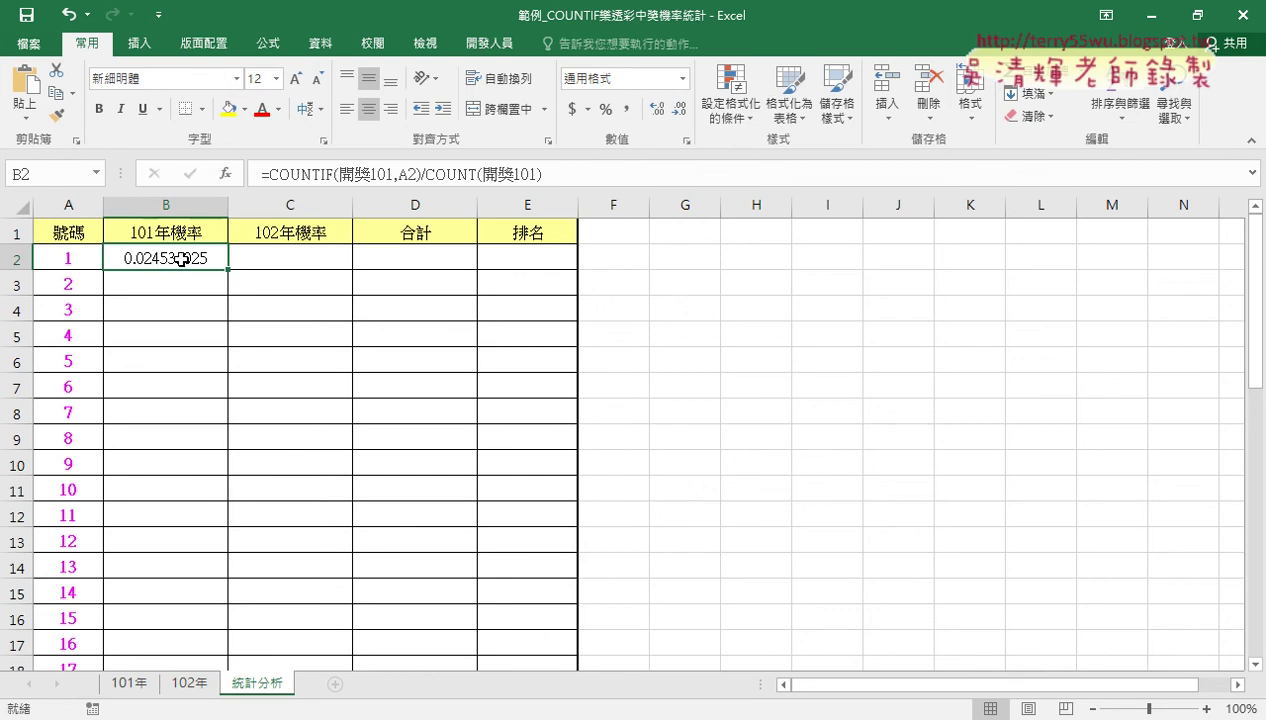
# Step: Apply the custom number format # ??/10000 to B2 so it shows 245/10000
pyautogui.rightClick(180, 258)
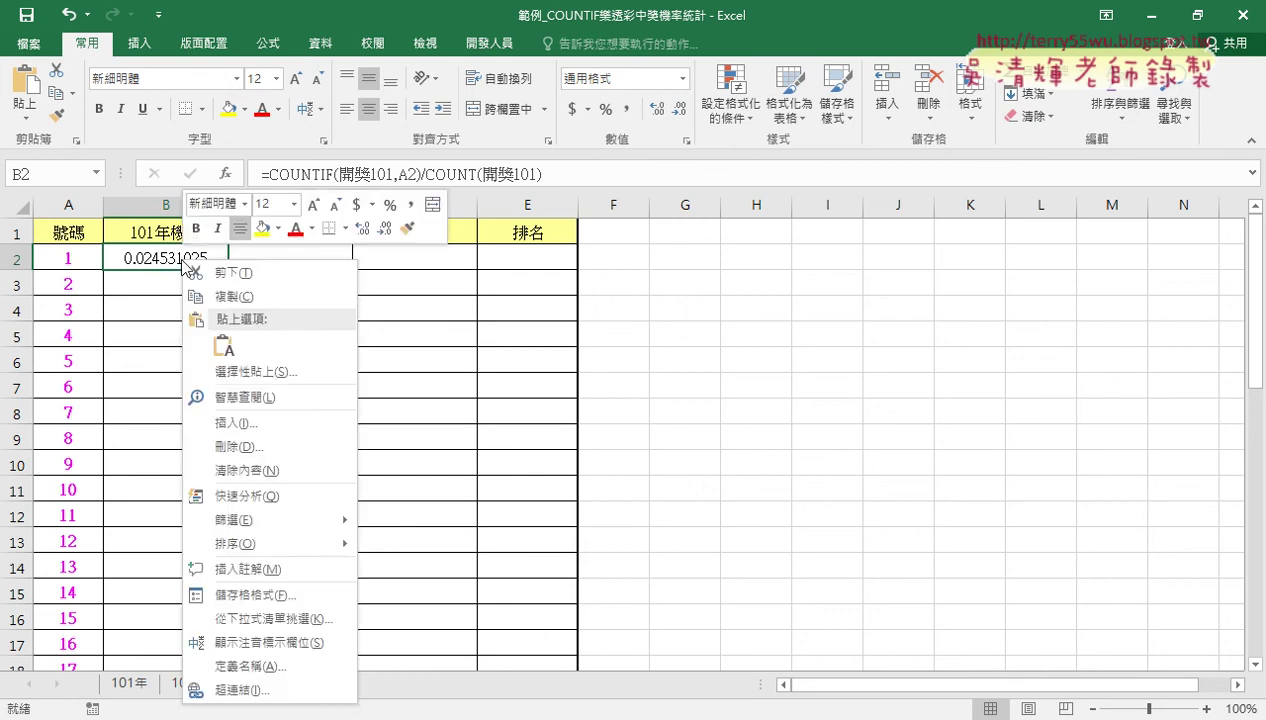
pyautogui.click(250, 590)
pyautogui.moveTo(330, 198); pyautogui.dragTo(857, 155)
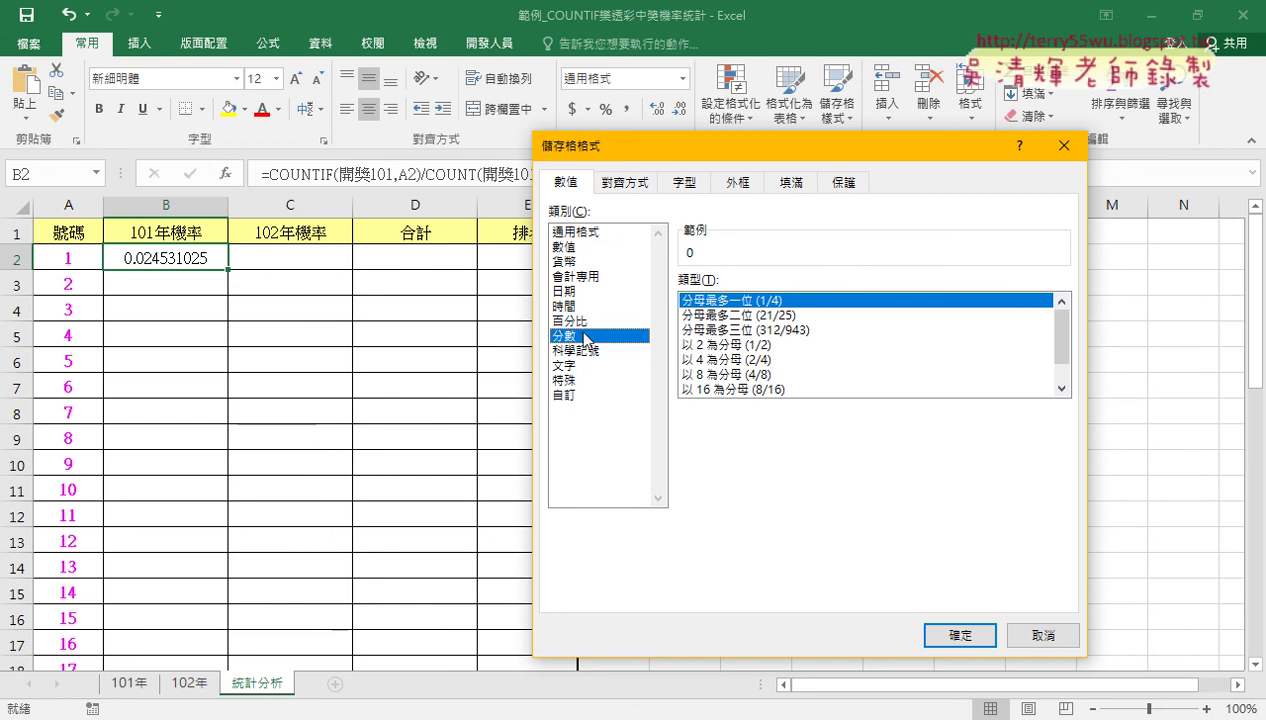
pyautogui.doubleClick(1062, 388)
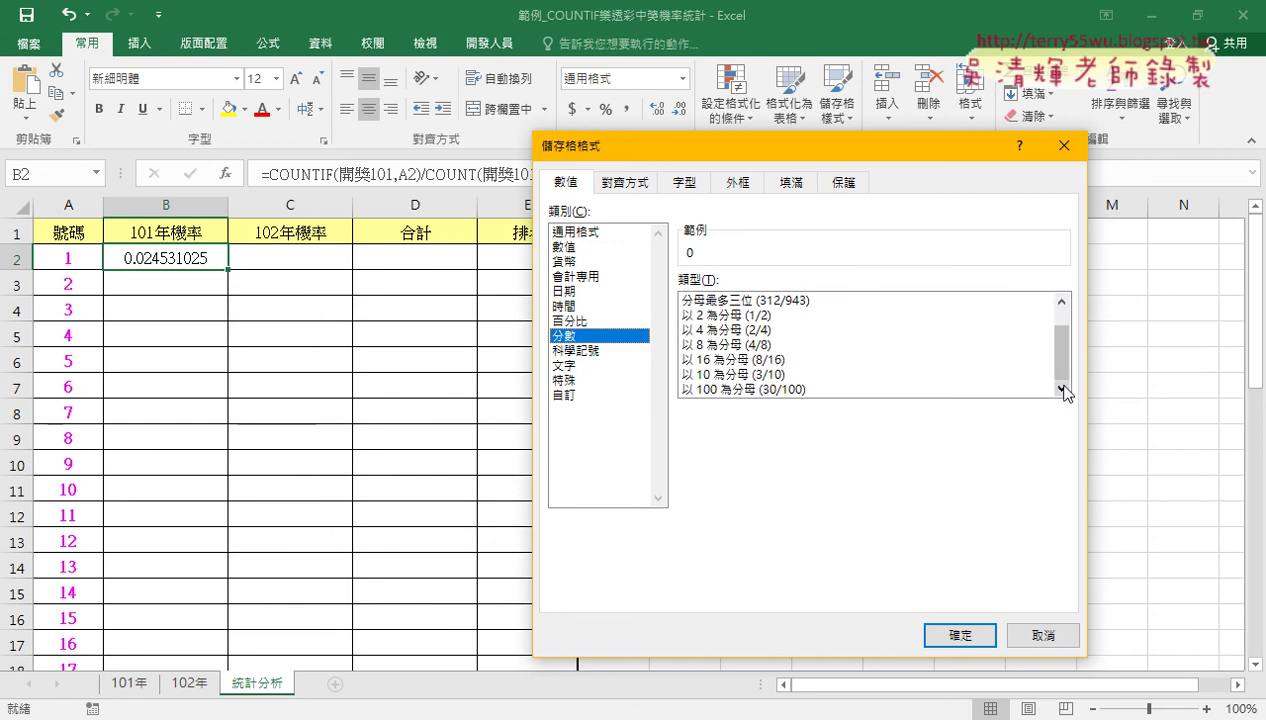
pyautogui.click(827, 388)
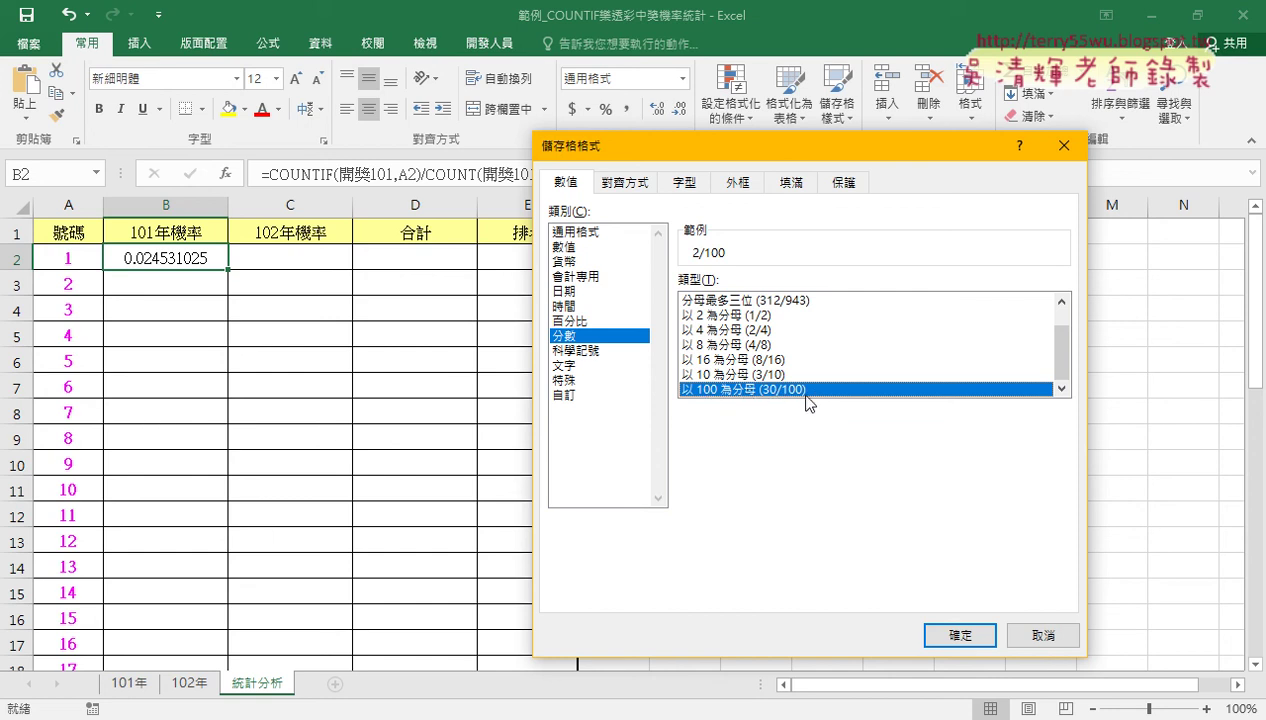
pyautogui.click(562, 396)
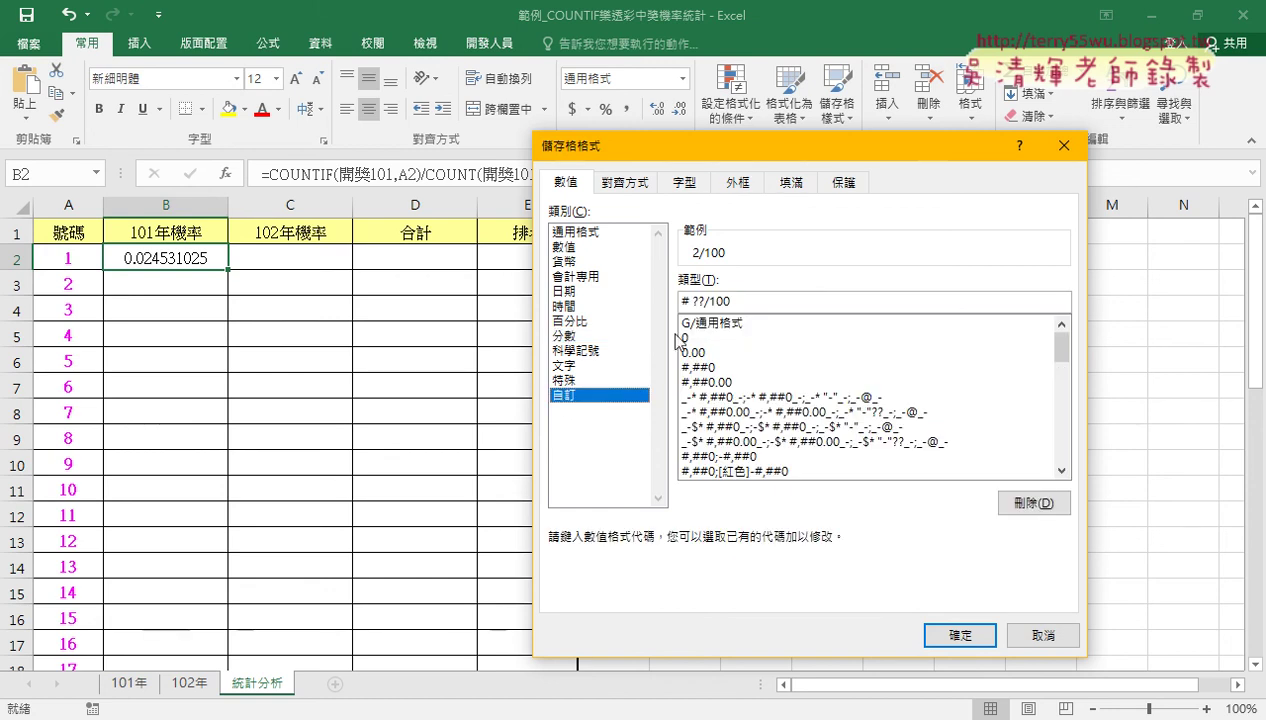
pyautogui.click(745, 302)
pyautogui.write('000')
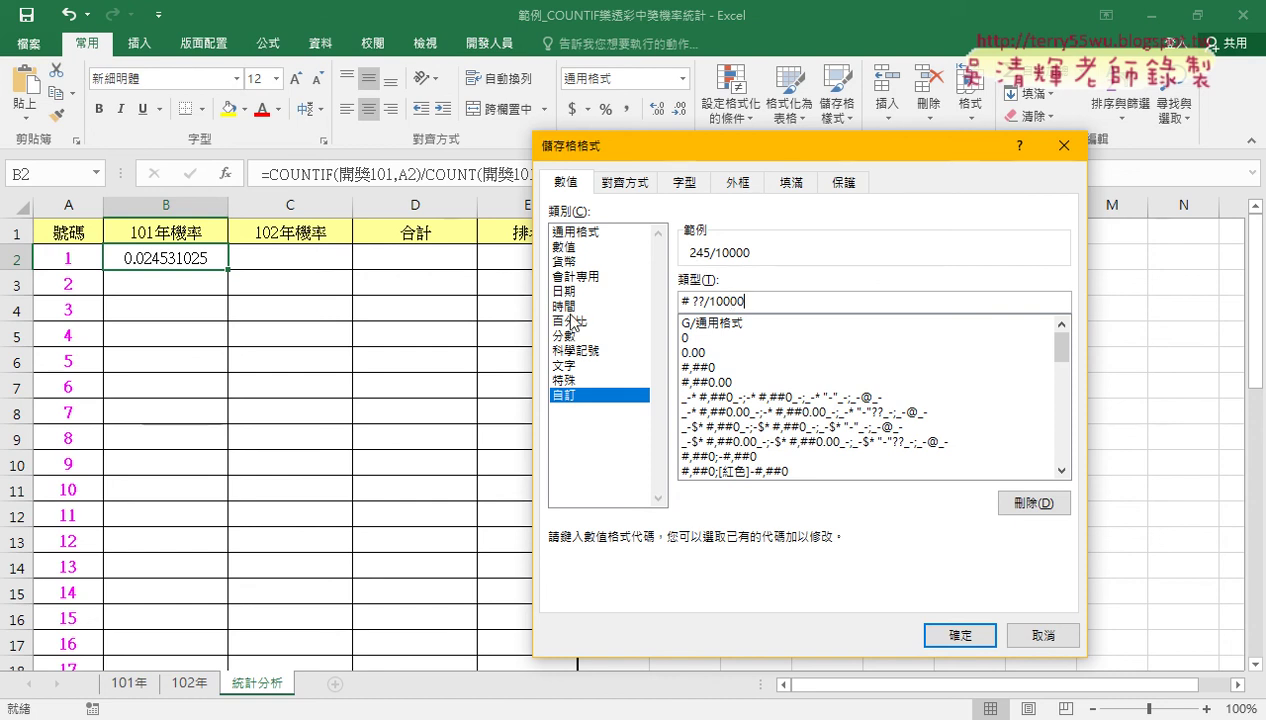
pyautogui.moveTo(757, 300); pyautogui.dragTo(656, 299)
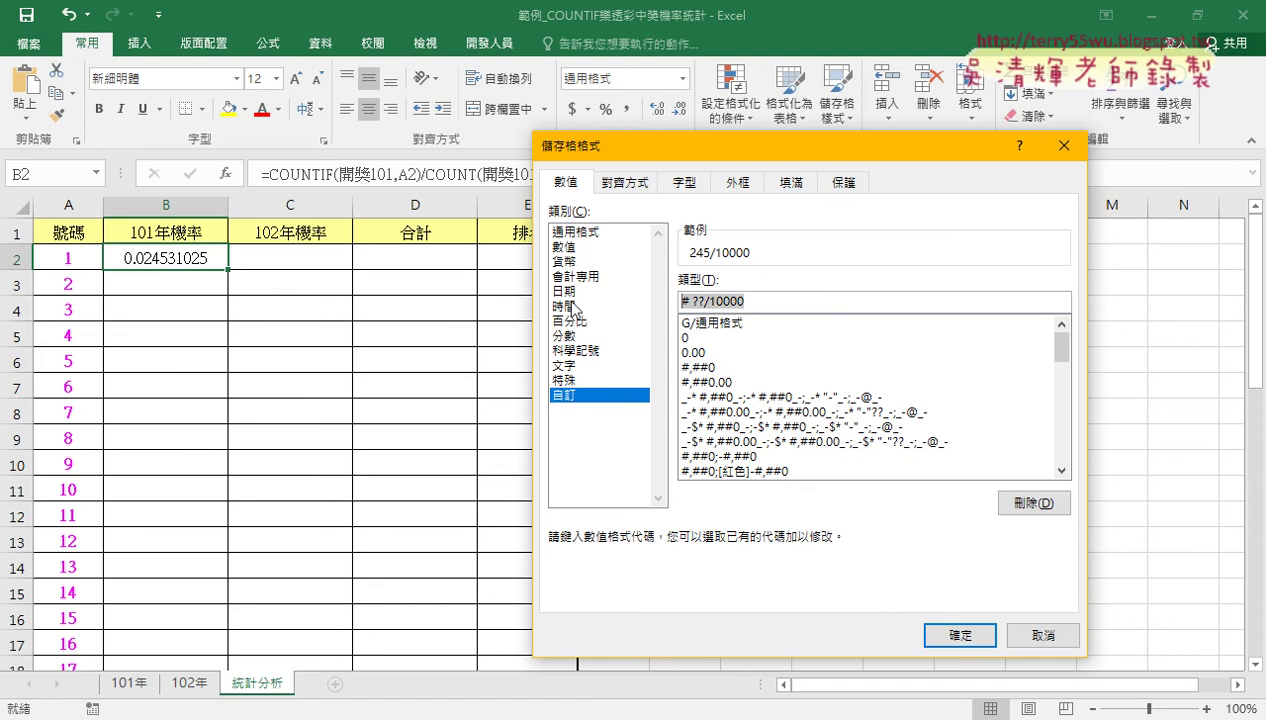
pyautogui.click(575, 335)
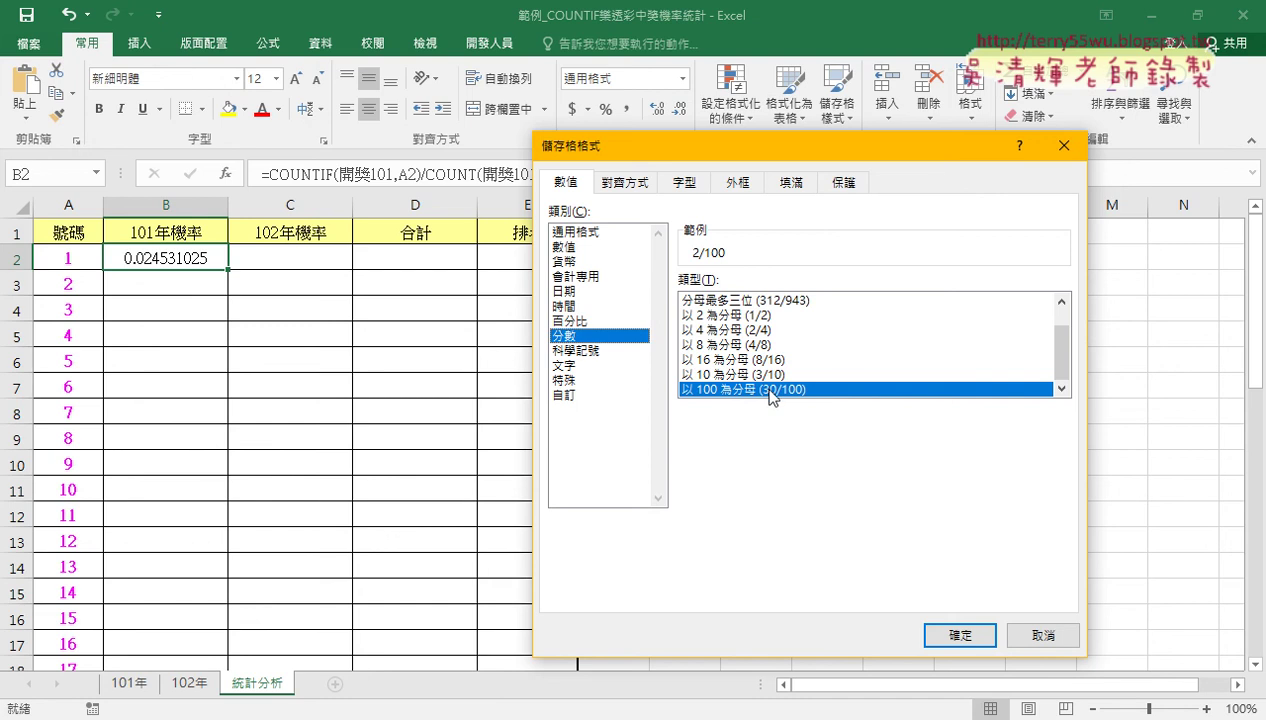
pyautogui.click(578, 394)
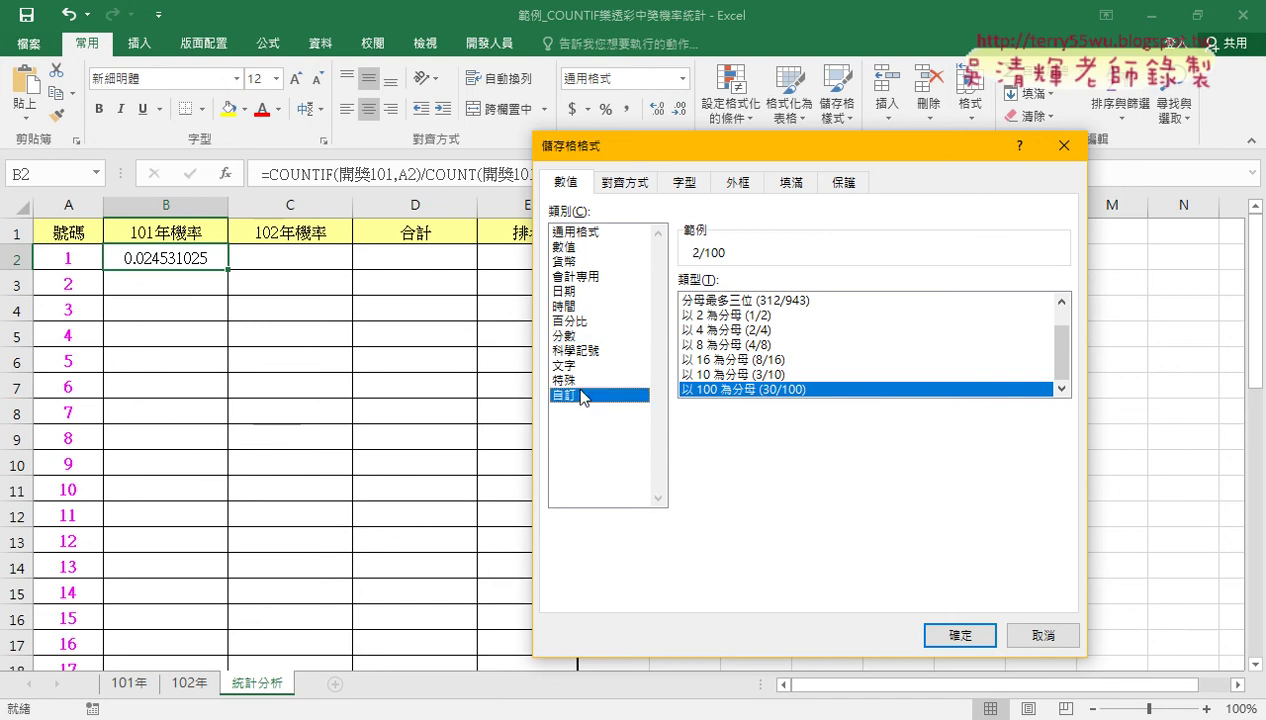
pyautogui.click(744, 301)
pyautogui.write('0')
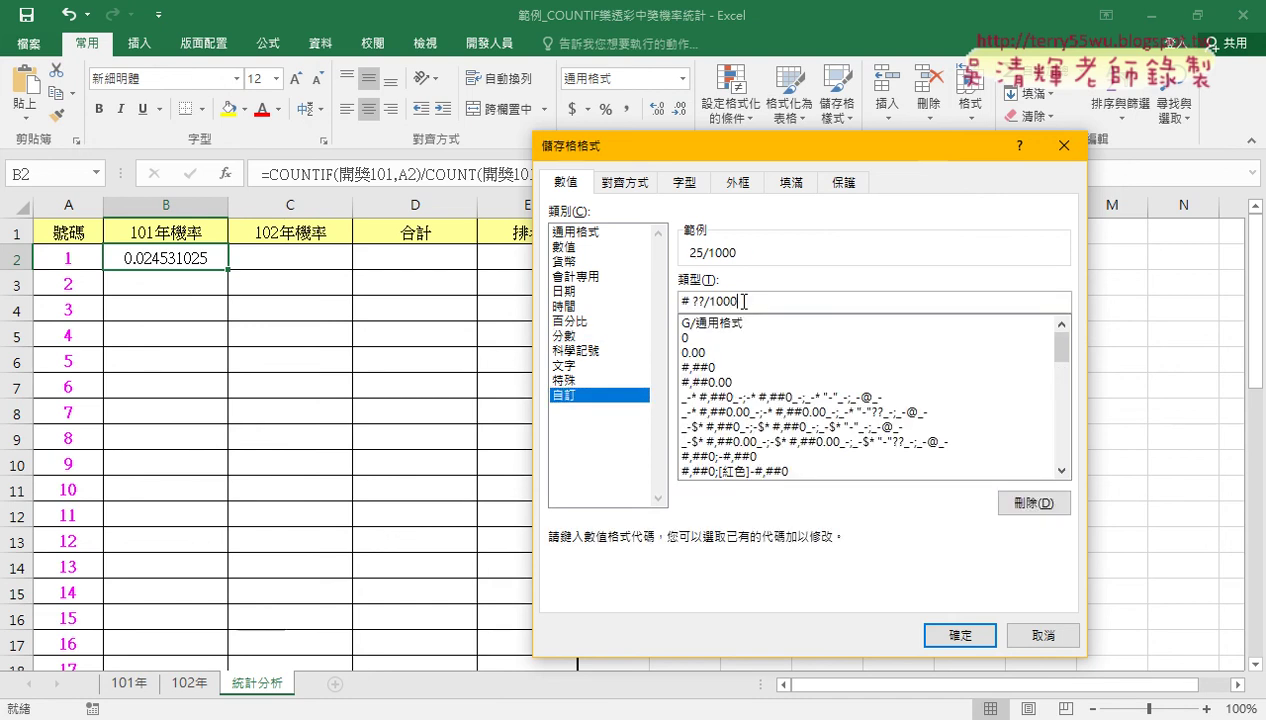
pyautogui.write('0')
pyautogui.click(959, 635)
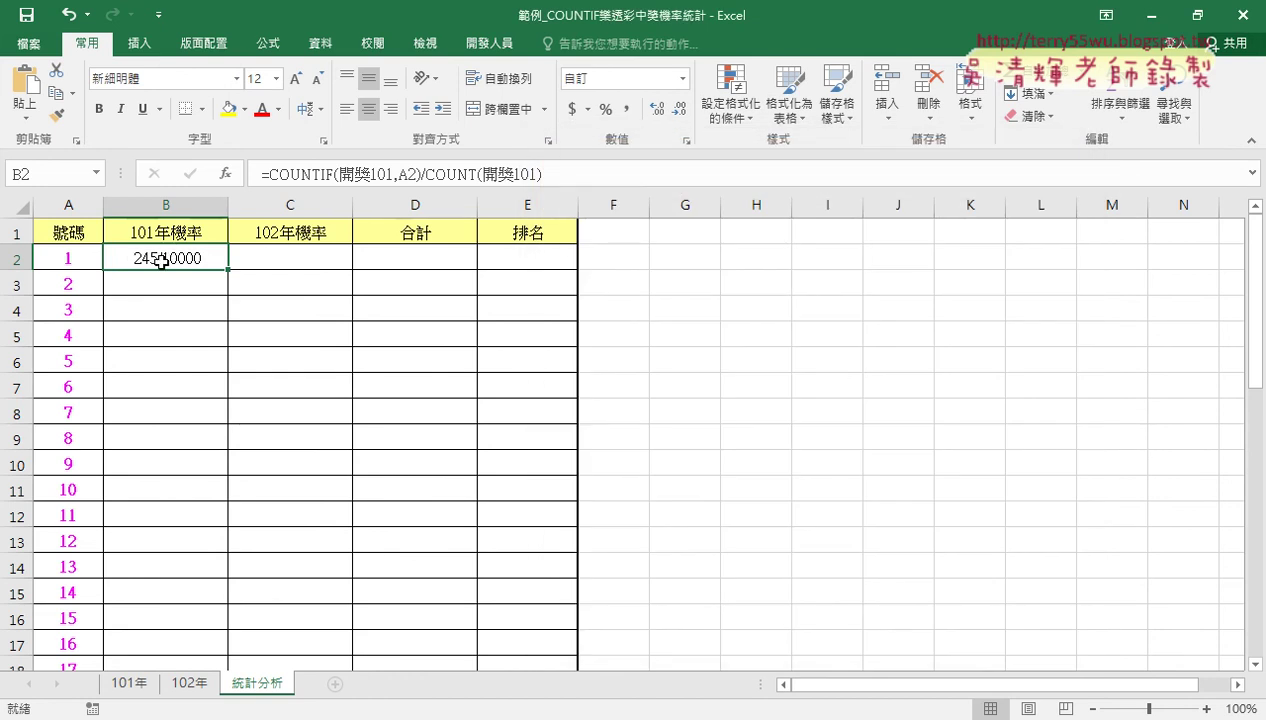
# Step: Fill the 101 probability formula down column B and copy B2's formula text
pyautogui.doubleClick(228, 269)
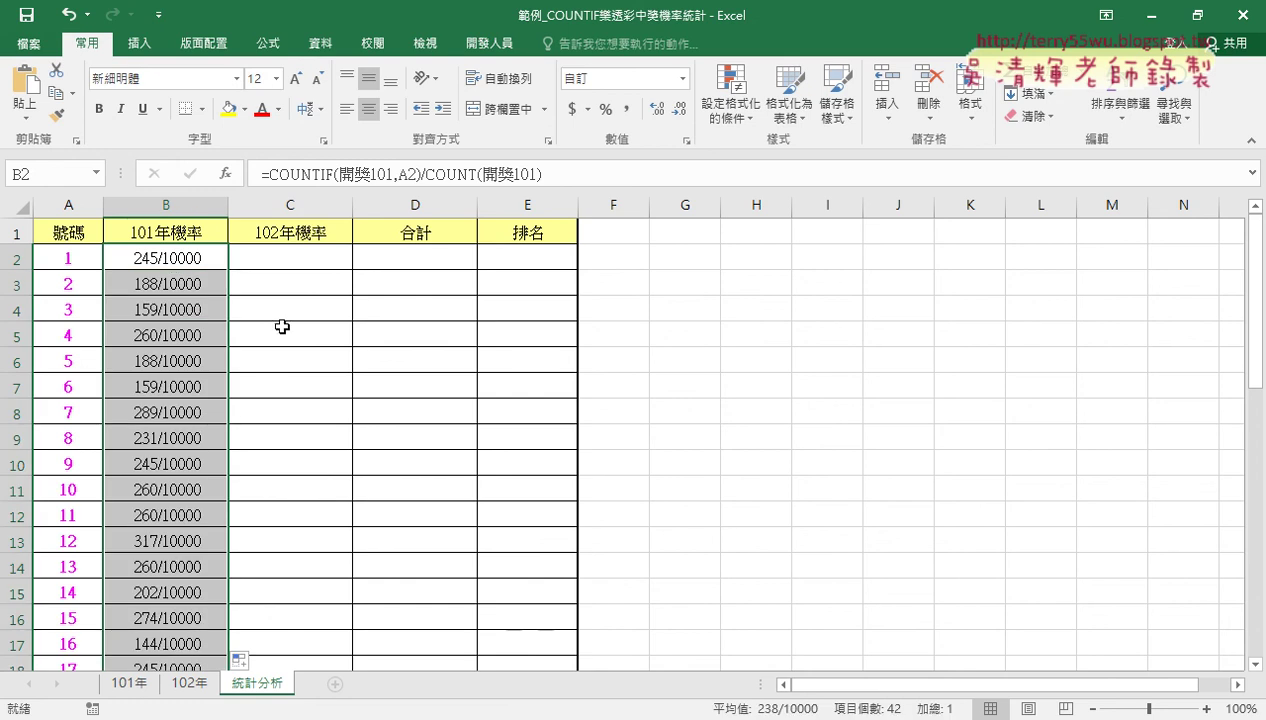
pyautogui.click(192, 257)
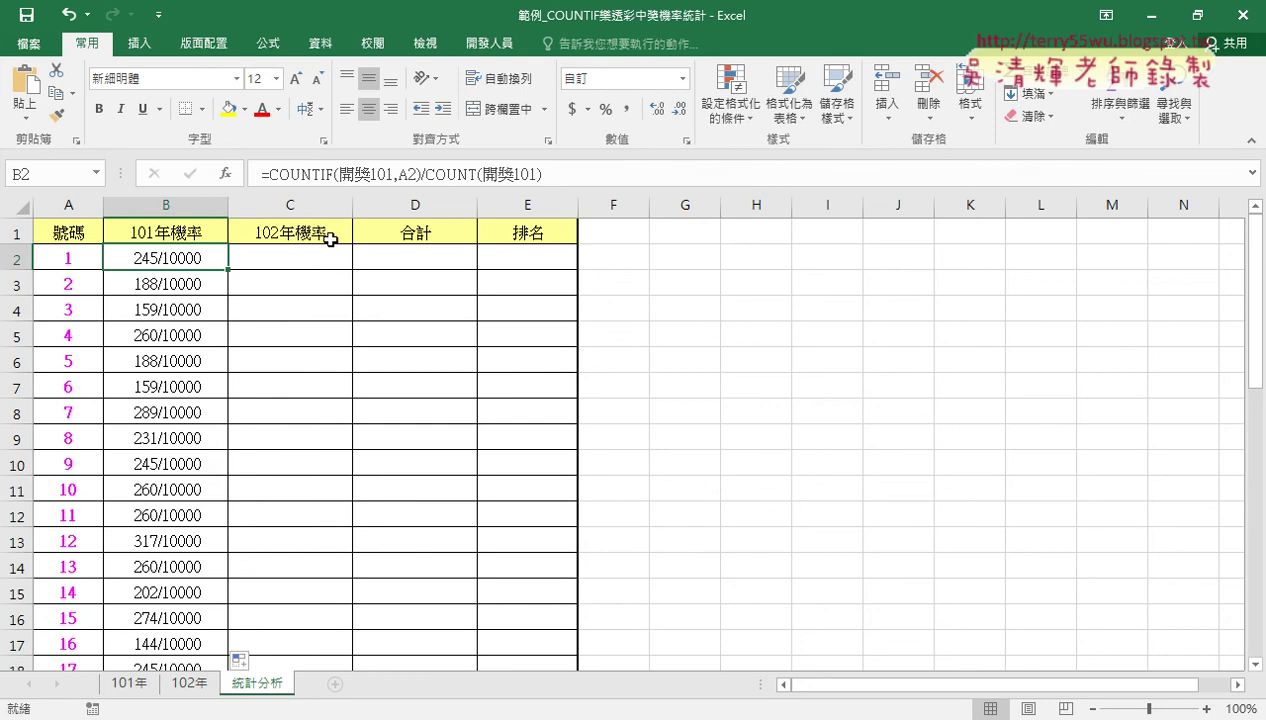
pyautogui.moveTo(559, 174); pyautogui.dragTo(417, 174)
pyautogui.tripleClick(372, 175)
pyautogui.rightClick(335, 177)
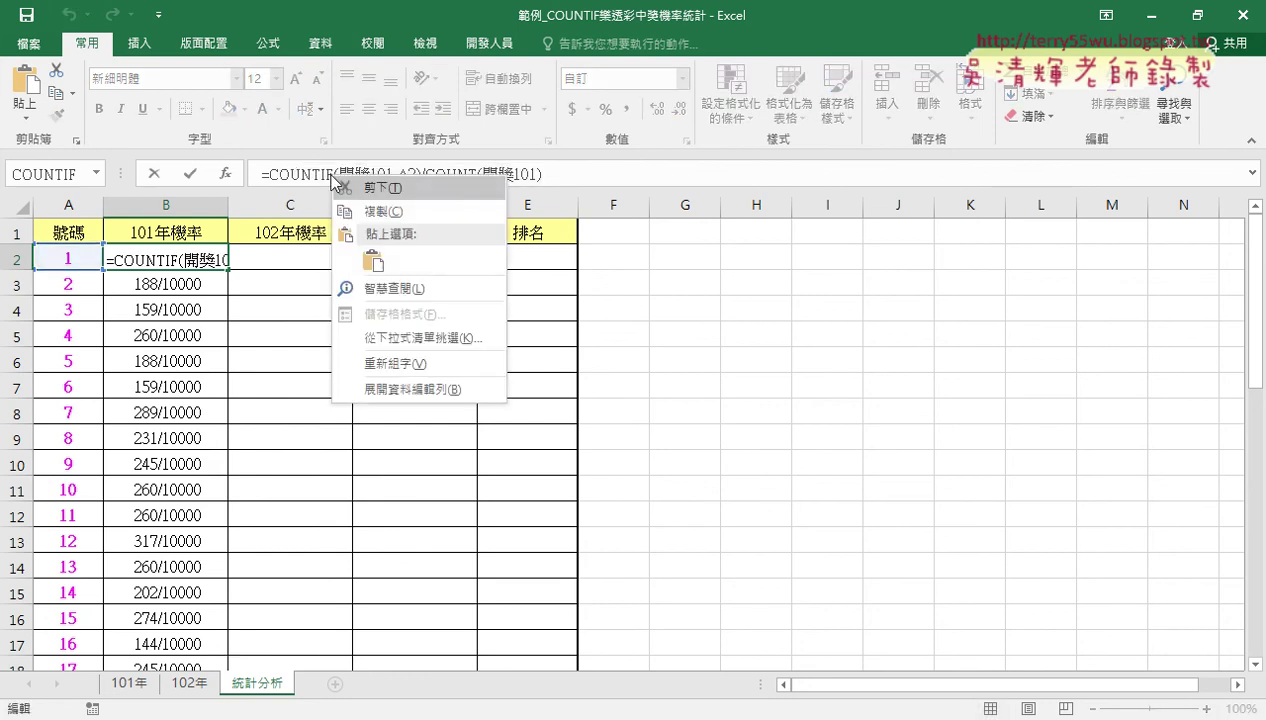
pyautogui.click(352, 218)
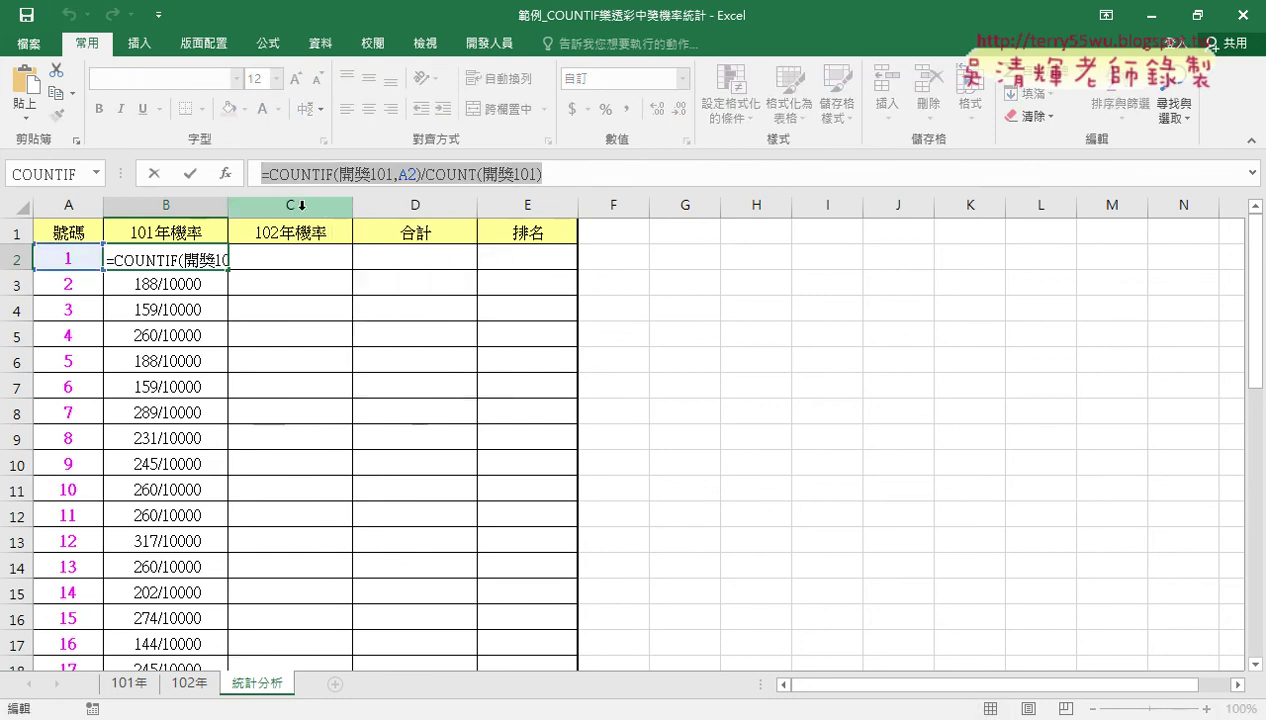
pyautogui.click(155, 176)
# Step: Paste the formula into C2 and change it to =COUNTIF(開獎102,A2)/COUNT(開獎102)
pyautogui.click(260, 258)
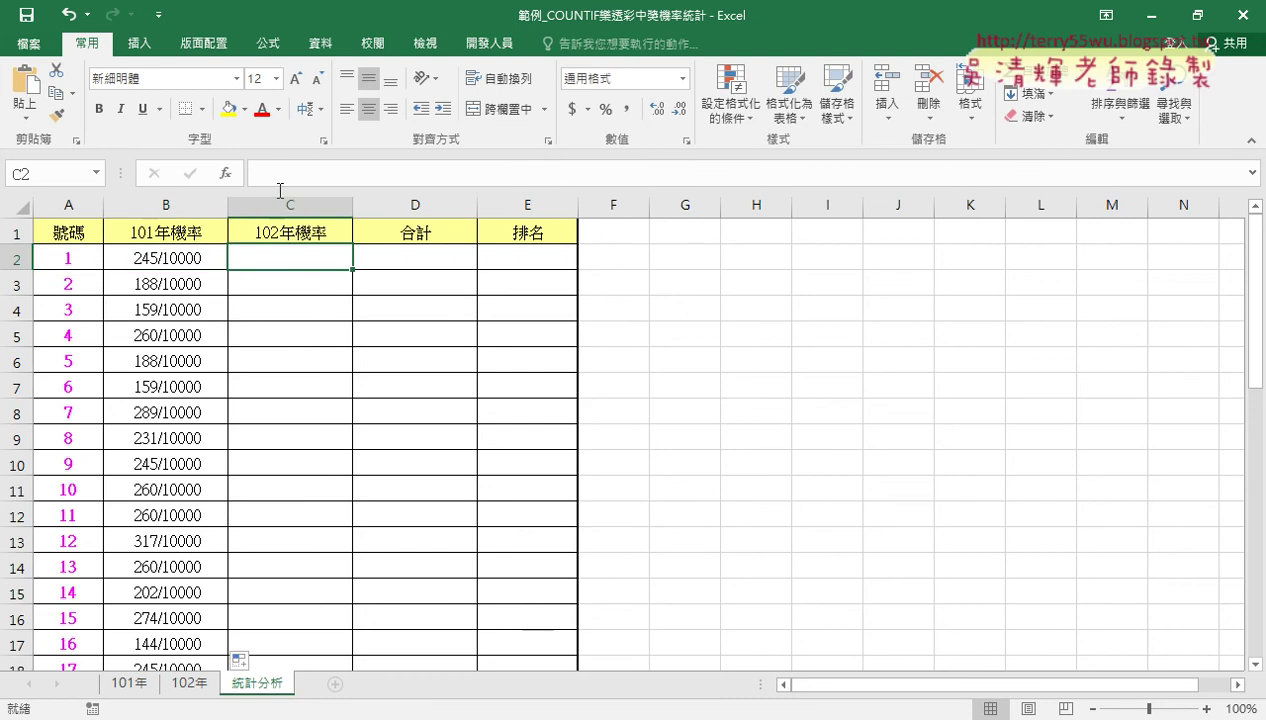
pyautogui.click(280, 172)
pyautogui.rightClick(280, 172)
pyautogui.click(321, 257)
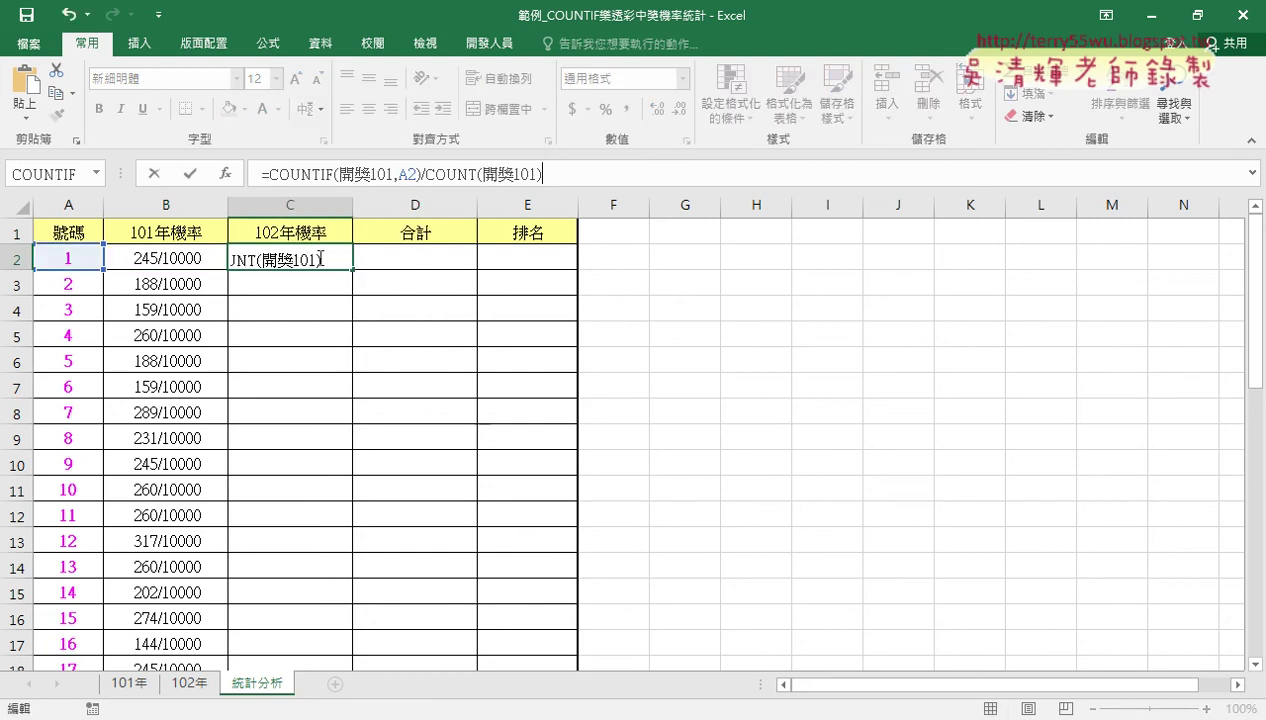
pyautogui.click(392, 176)
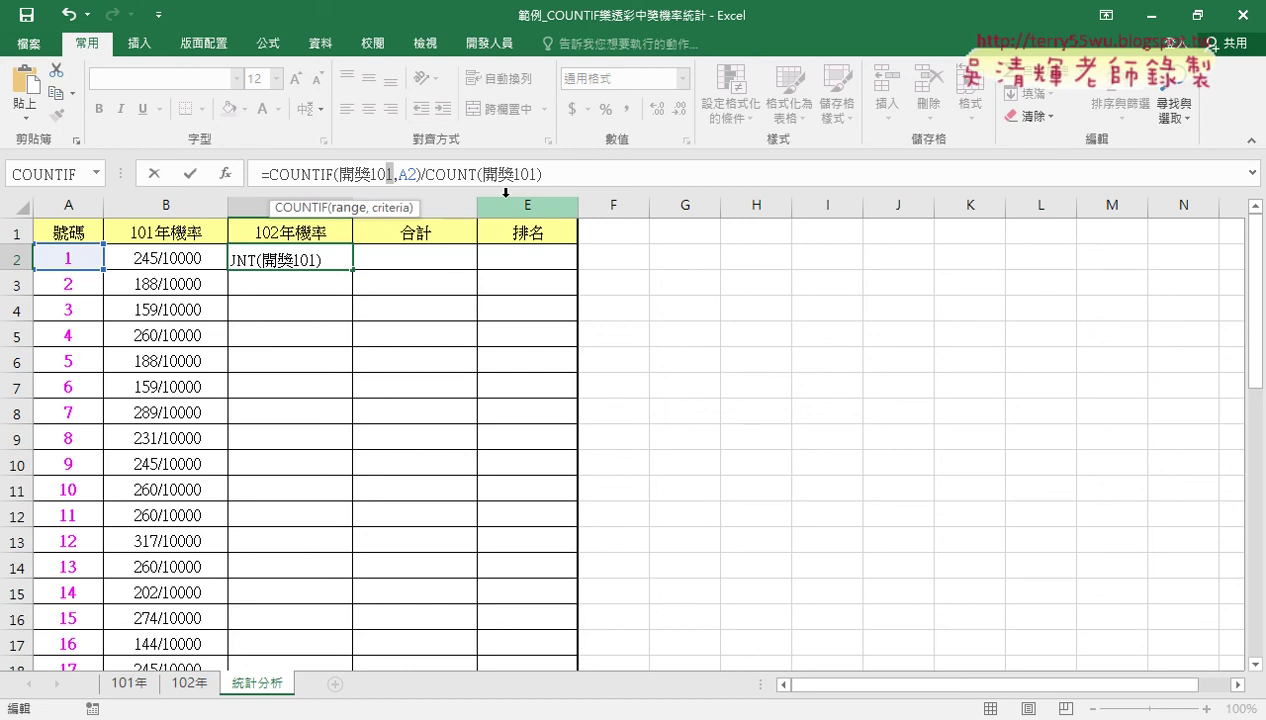
pyautogui.write('2')
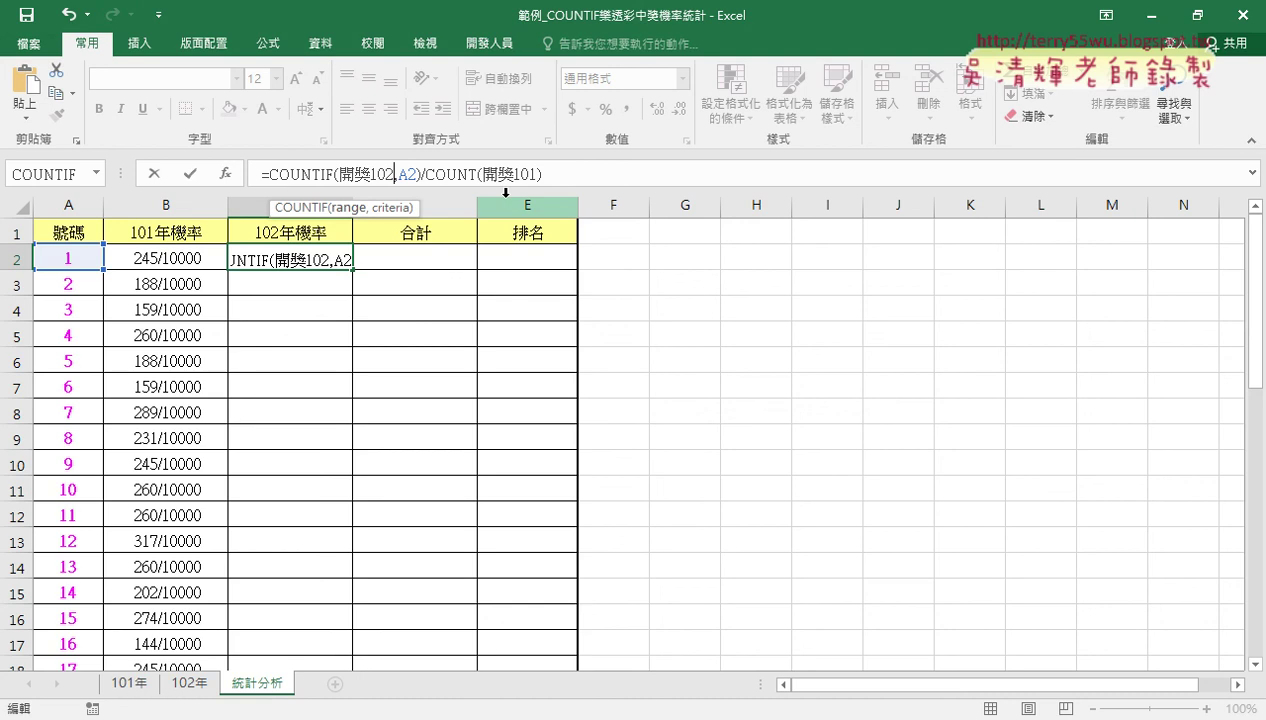
pyautogui.moveTo(529, 174); pyautogui.dragTo(537, 174)
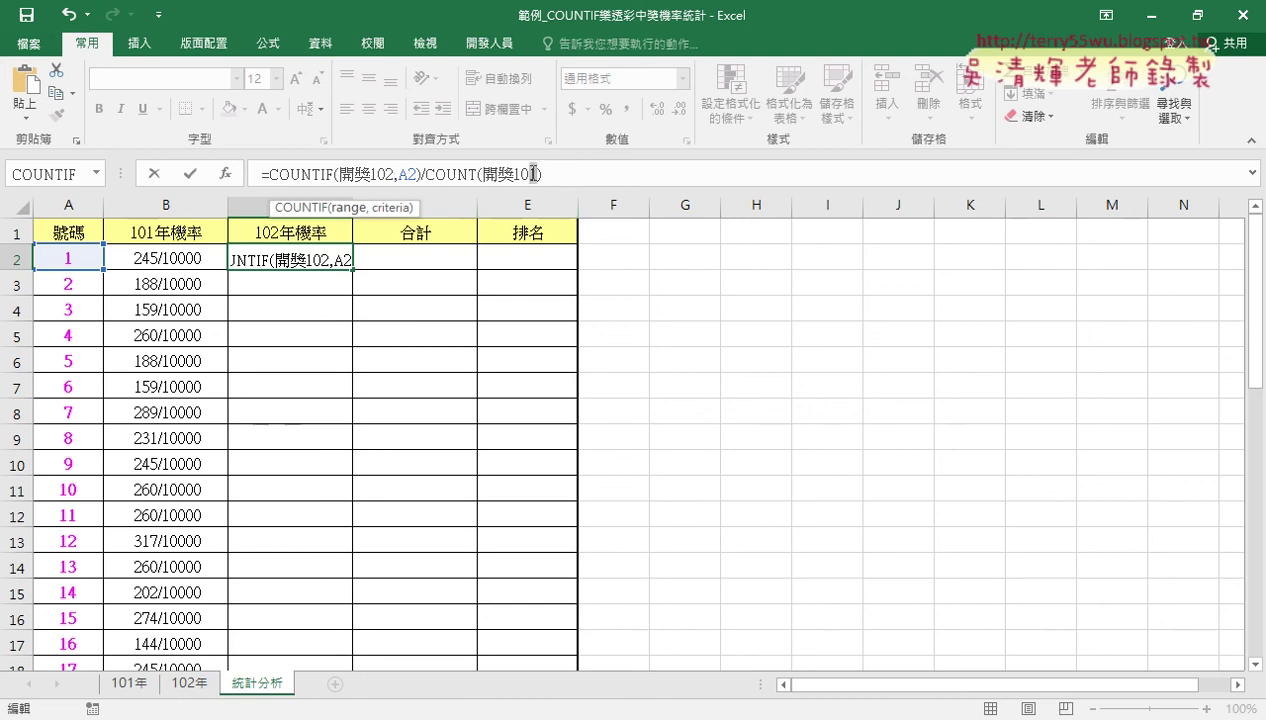
pyautogui.write('2')
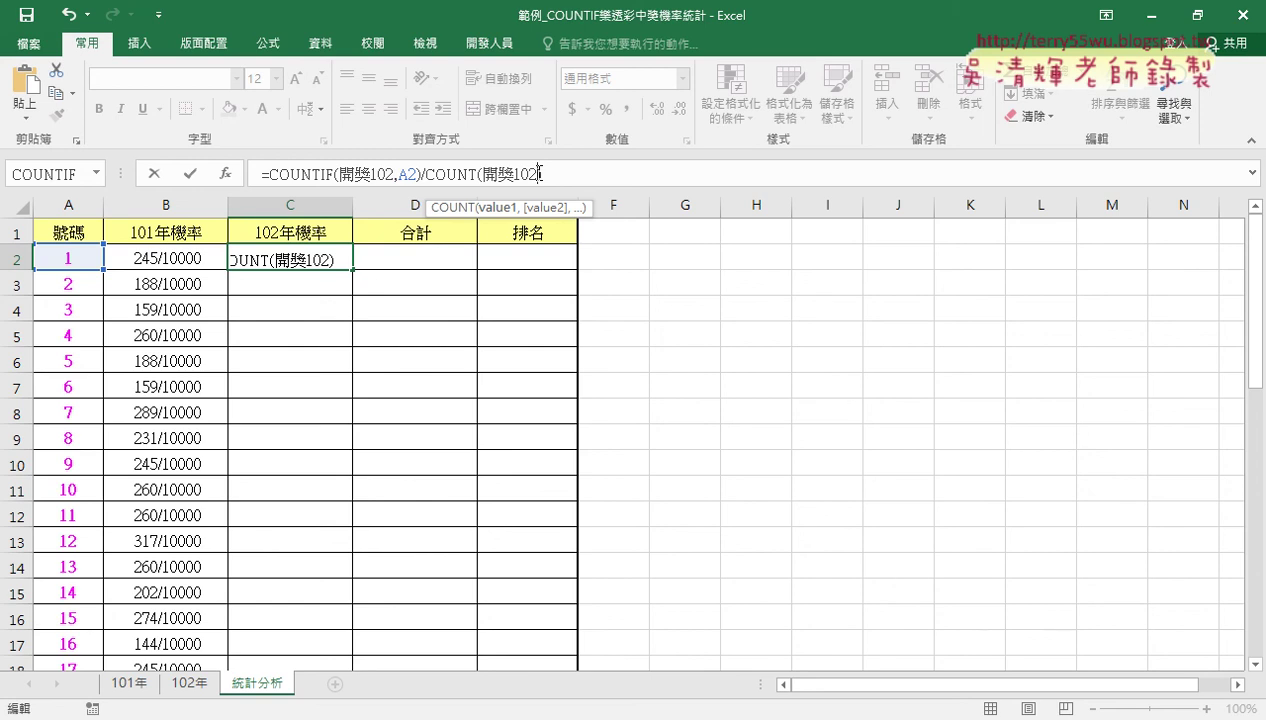
# Step: Confirm C2, Format Painter B2's fraction format onto it, and fill column C down
pyautogui.click(190, 176)
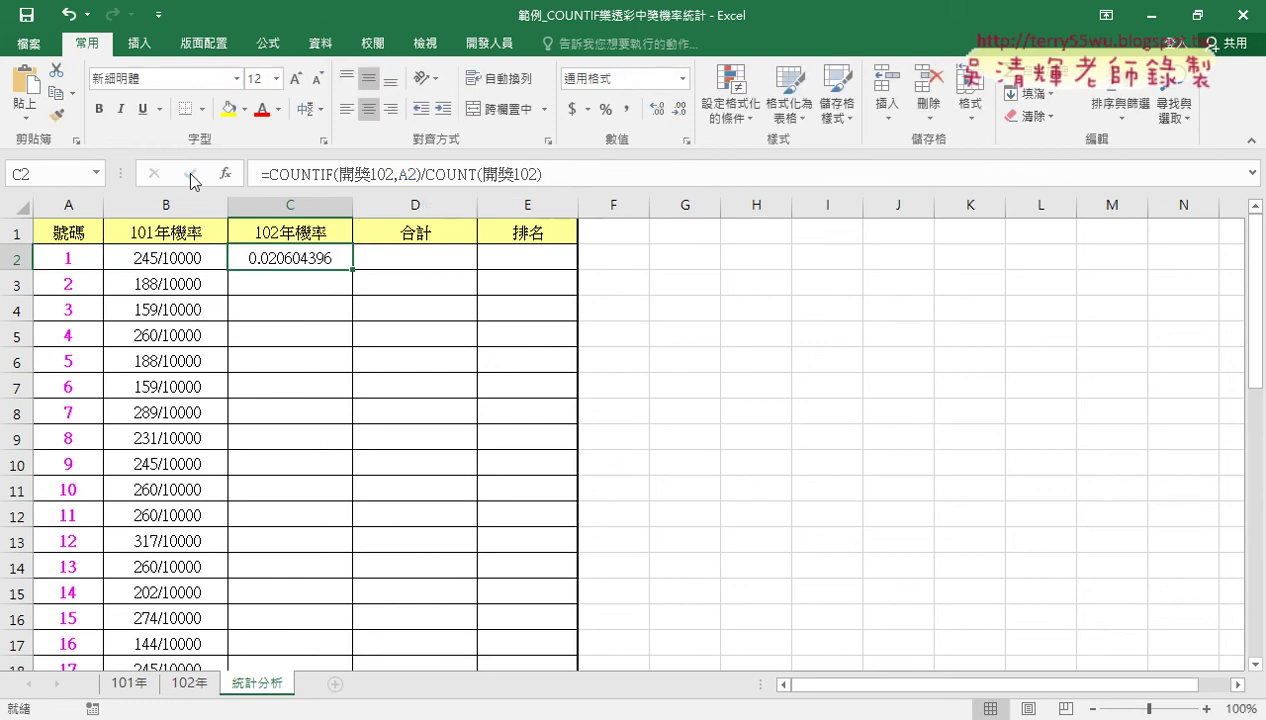
pyautogui.click(165, 259)
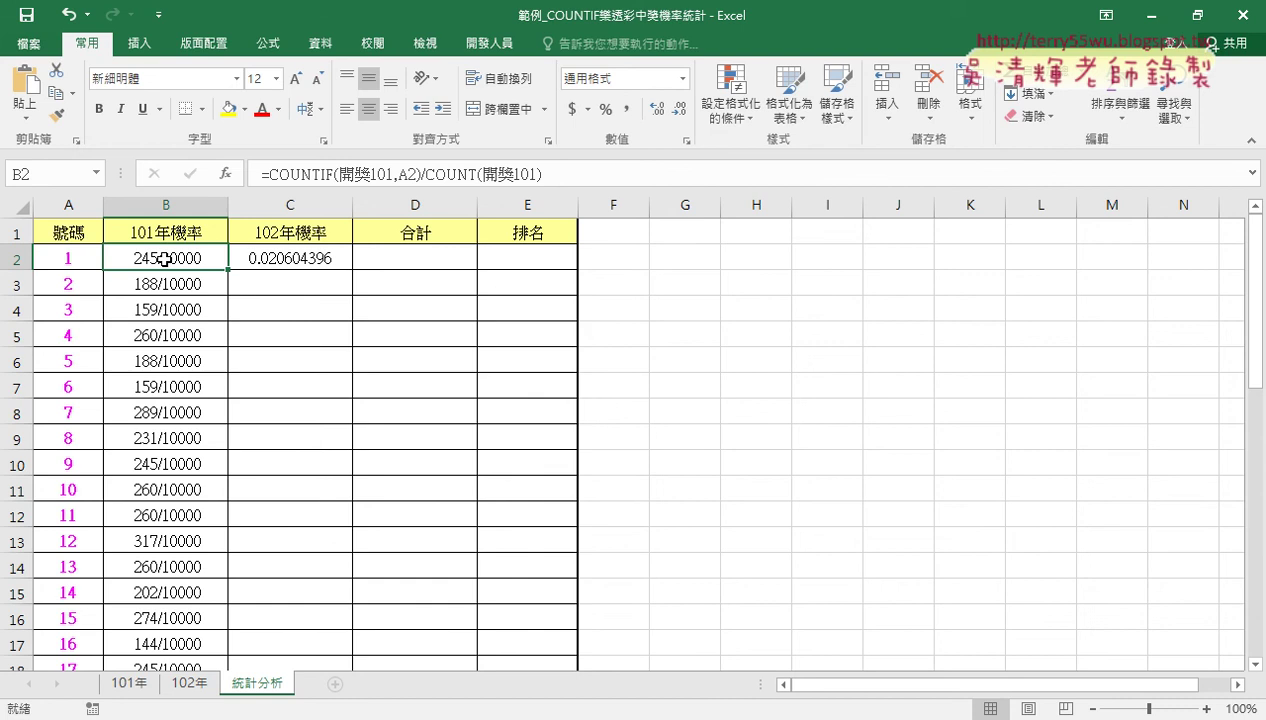
pyautogui.click(60, 121)
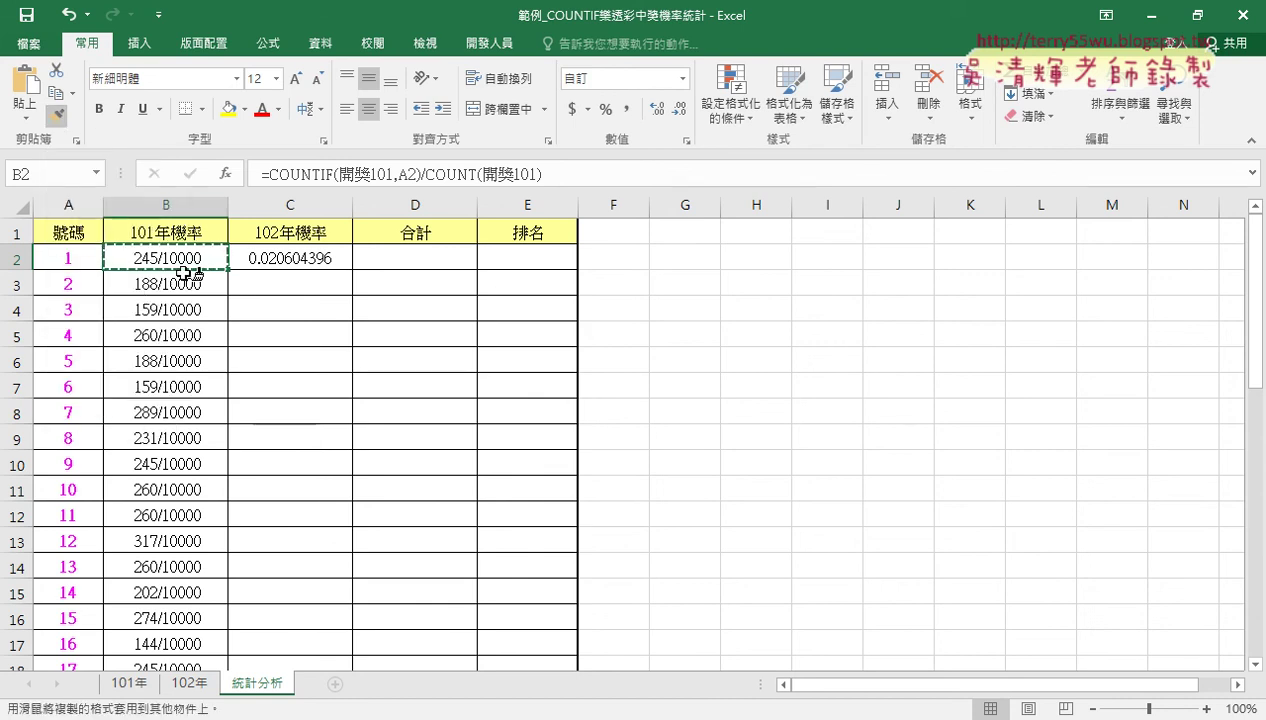
pyautogui.click(281, 259)
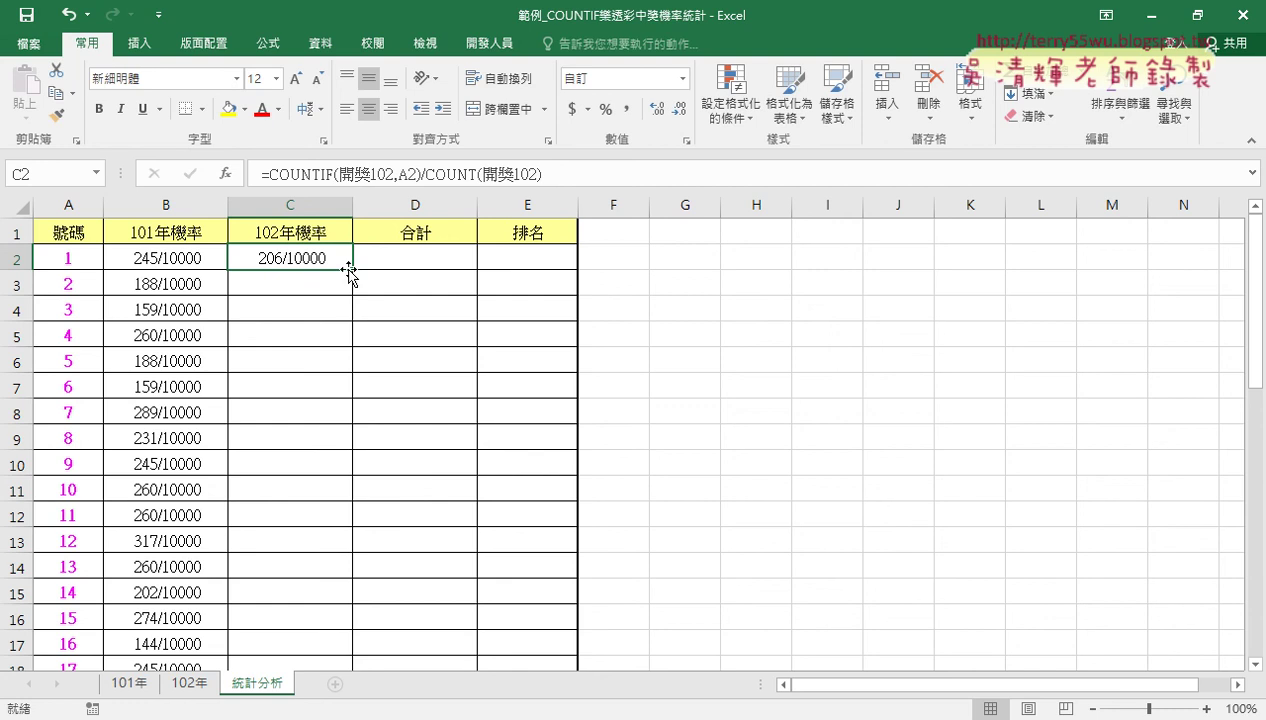
pyautogui.doubleClick(349, 269)
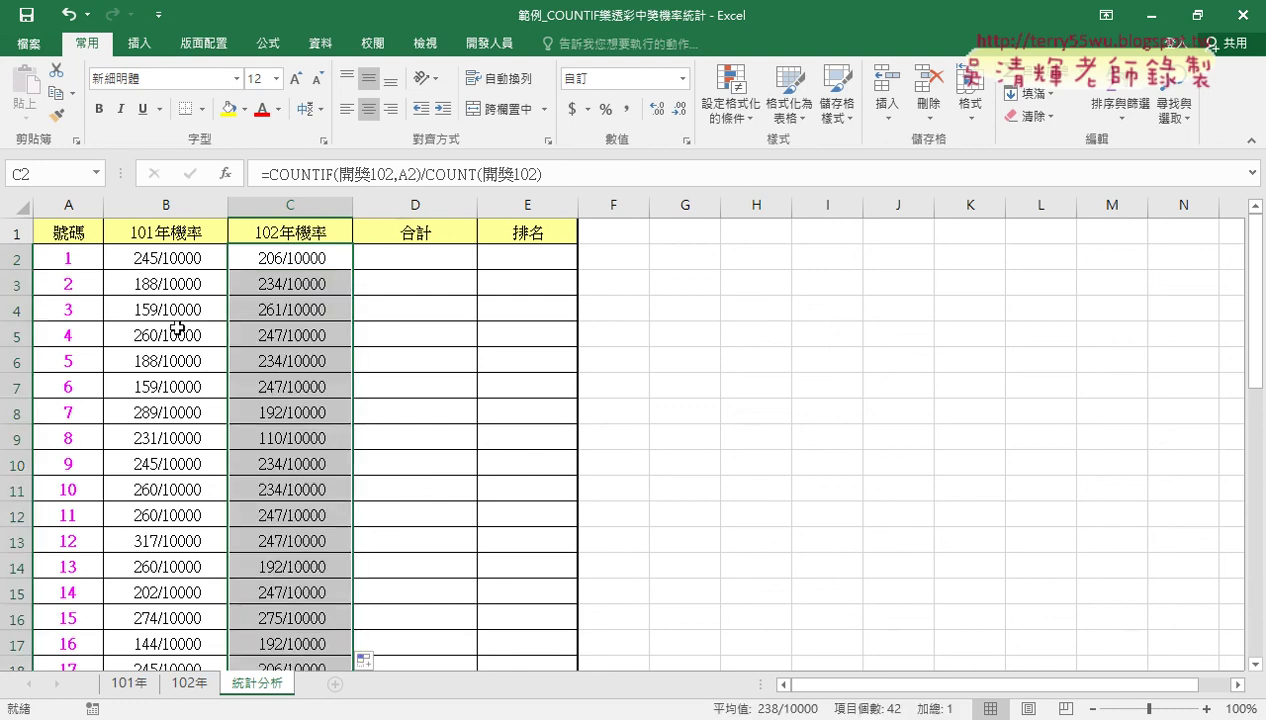
pyautogui.click(422, 253)
pyautogui.click(293, 173)
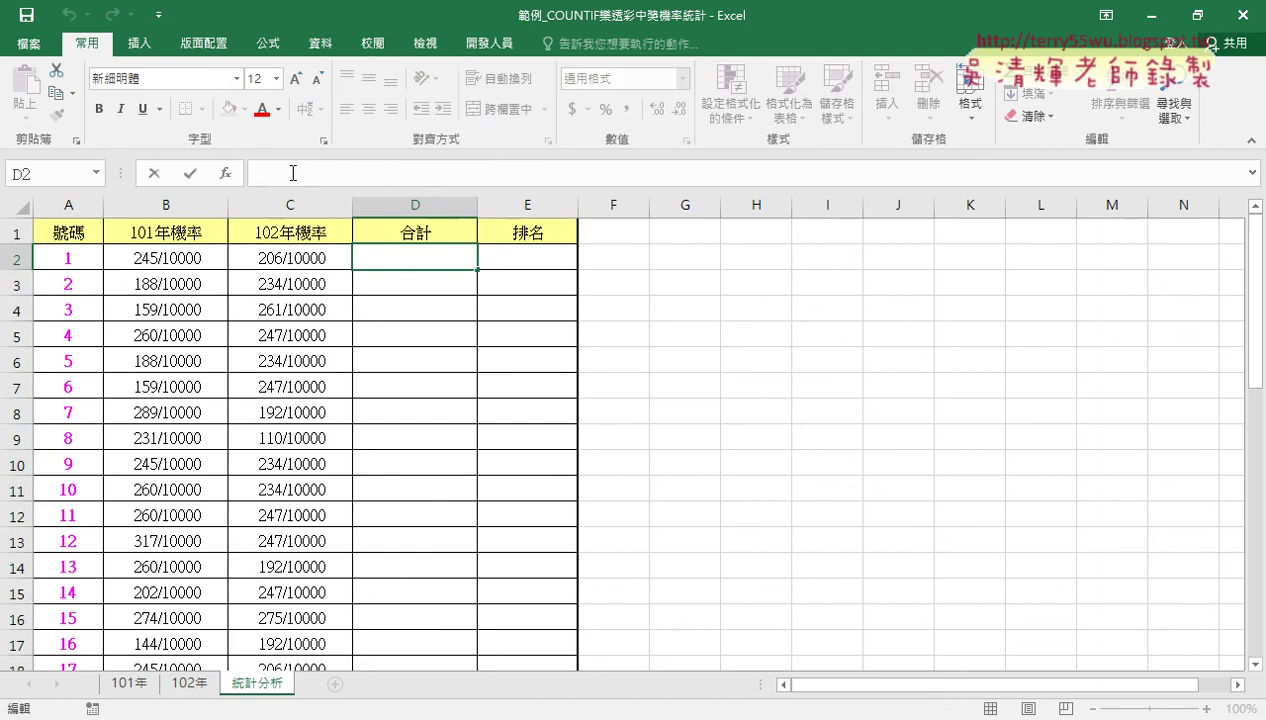
# Step: Enter =B2+C2 in D2 and fill it down the 合計 column
pyautogui.write('=')
pyautogui.press('BackSpace')
pyautogui.write('=')
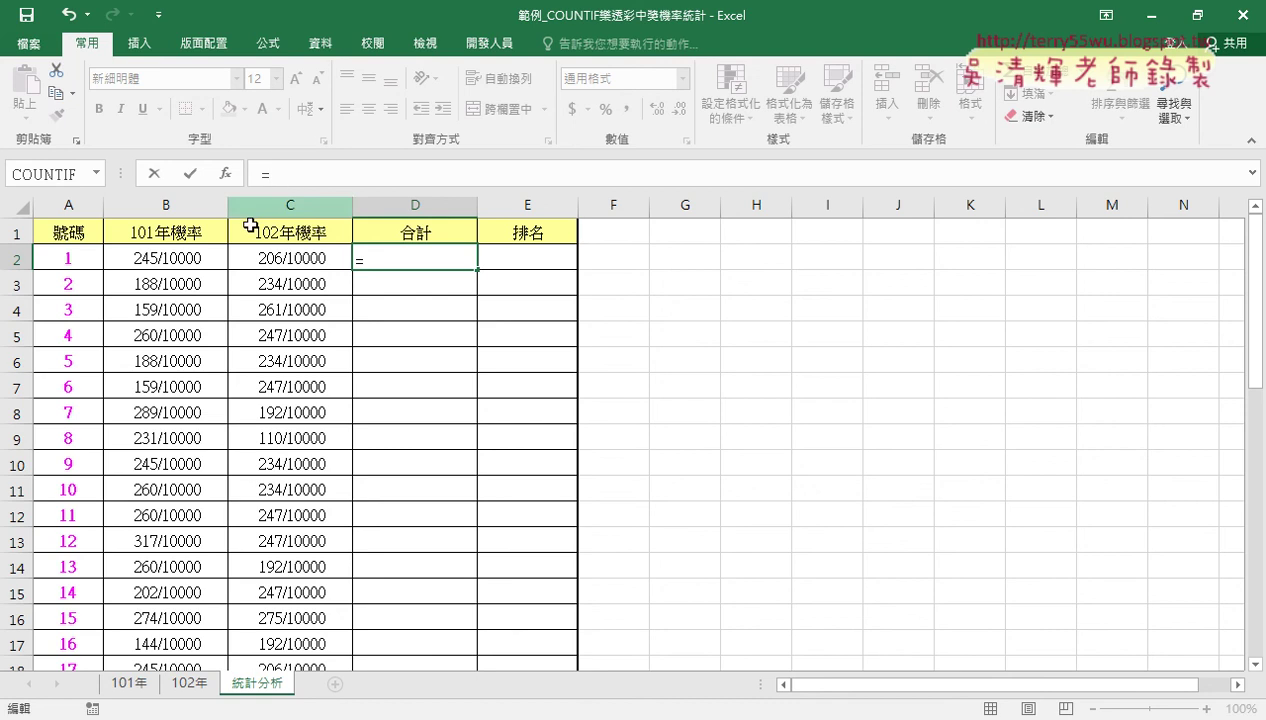
pyautogui.click(186, 256)
pyautogui.write('+')
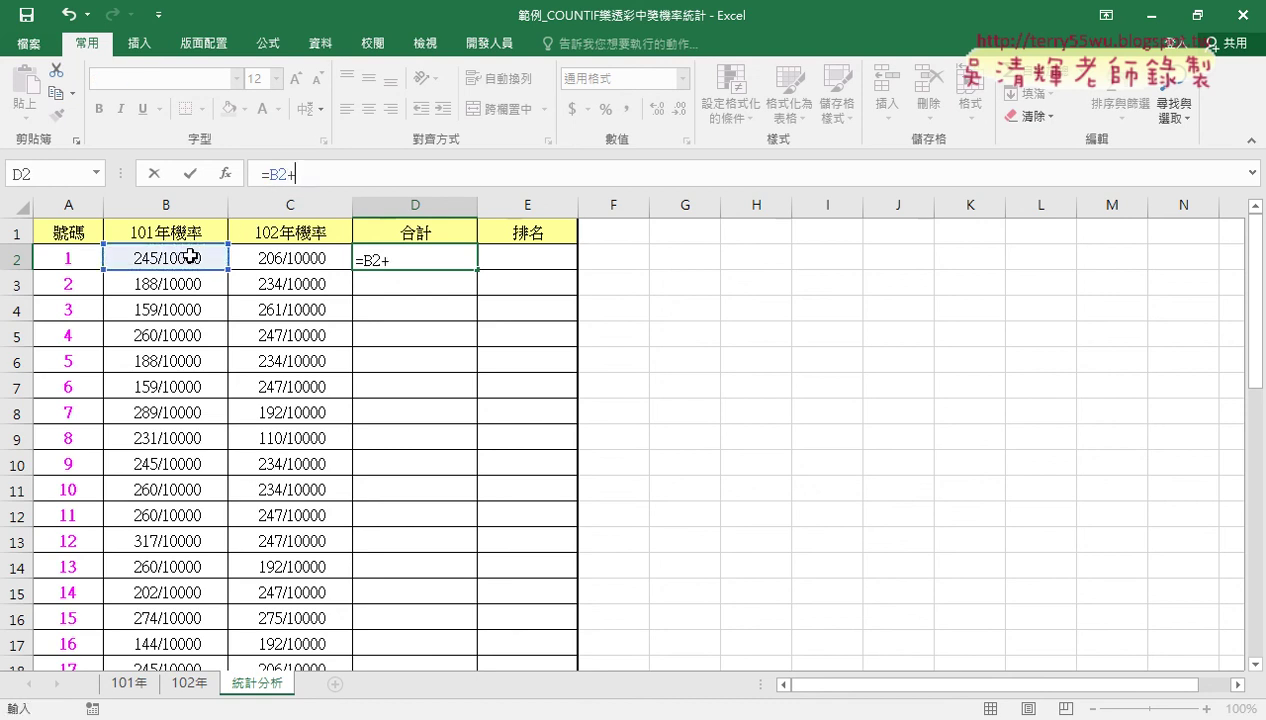
pyautogui.click(292, 254)
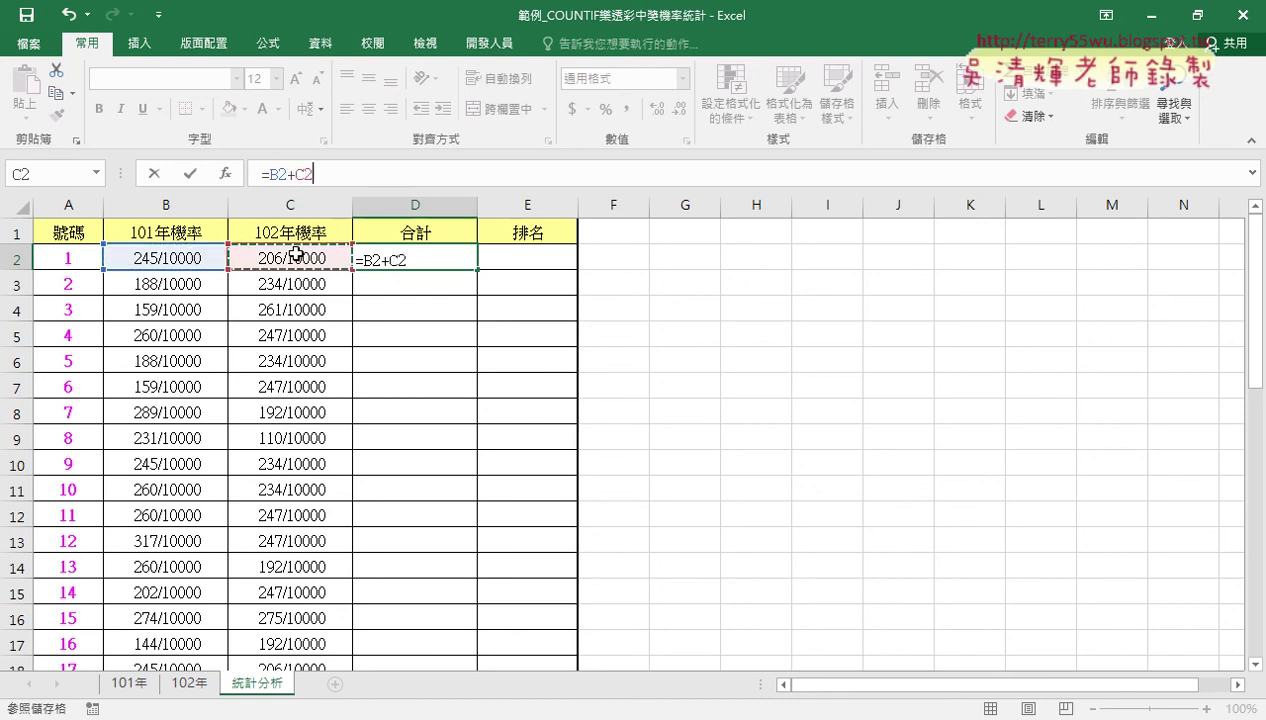
pyautogui.click(190, 174)
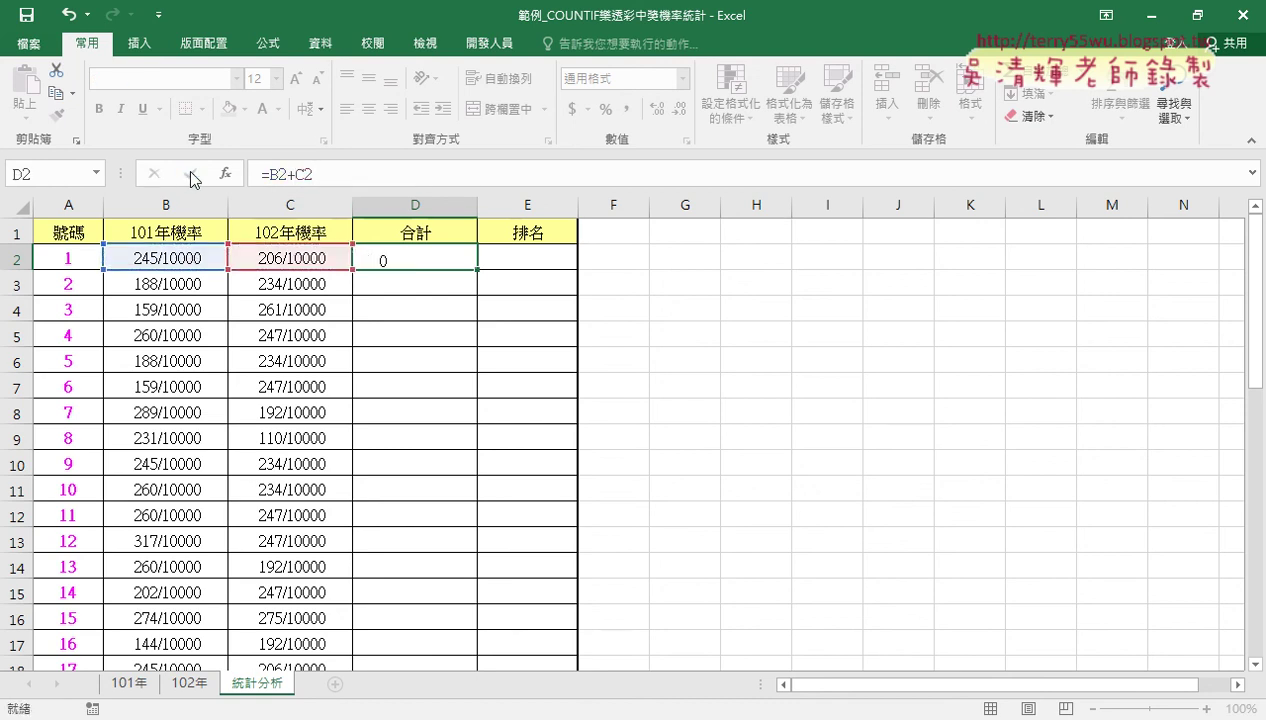
pyautogui.doubleClick(478, 270)
pyautogui.click(533, 262)
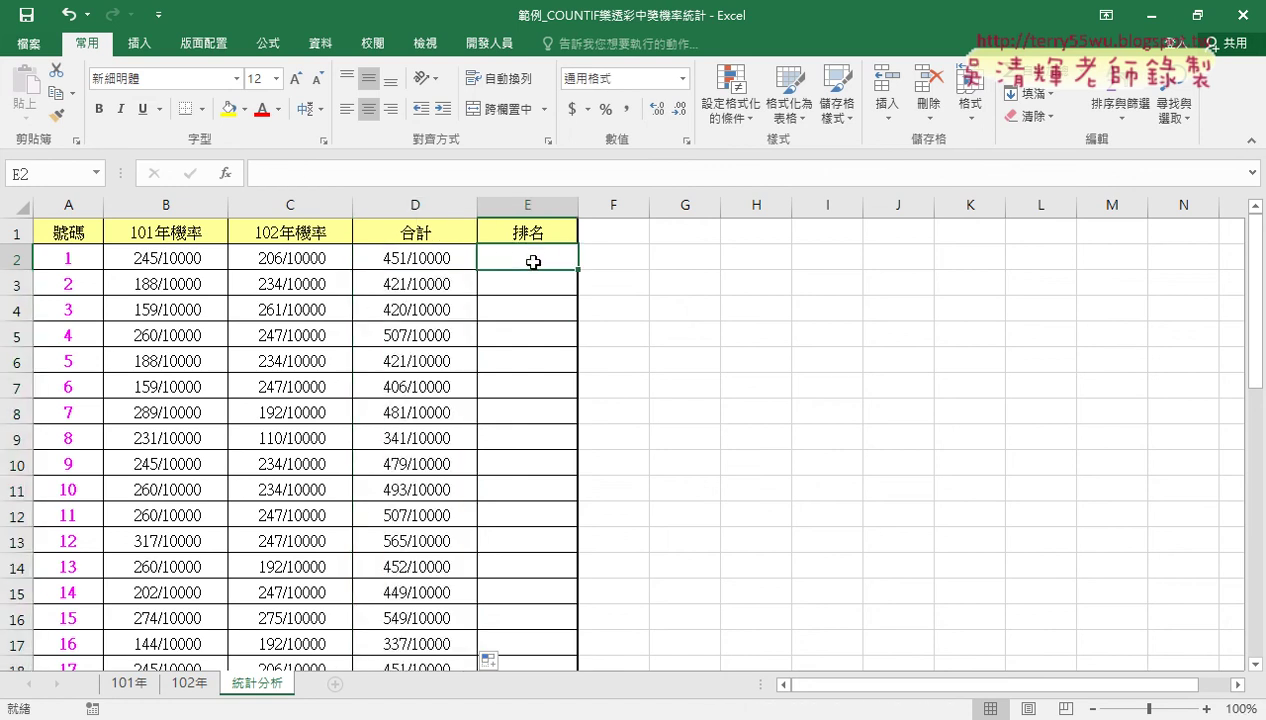
# Step: Insert RANK.EQ from the 統計 function category into E2
pyautogui.click(226, 174)
pyautogui.click(703, 210)
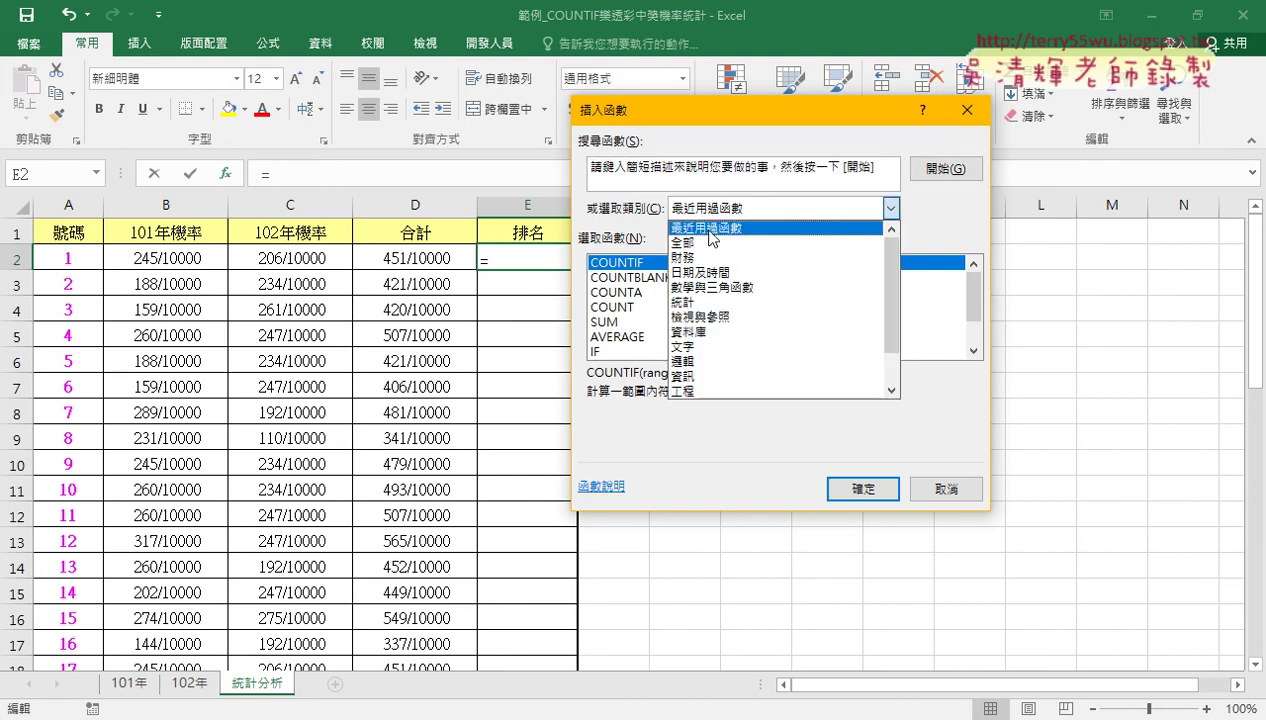
pyautogui.click(683, 302)
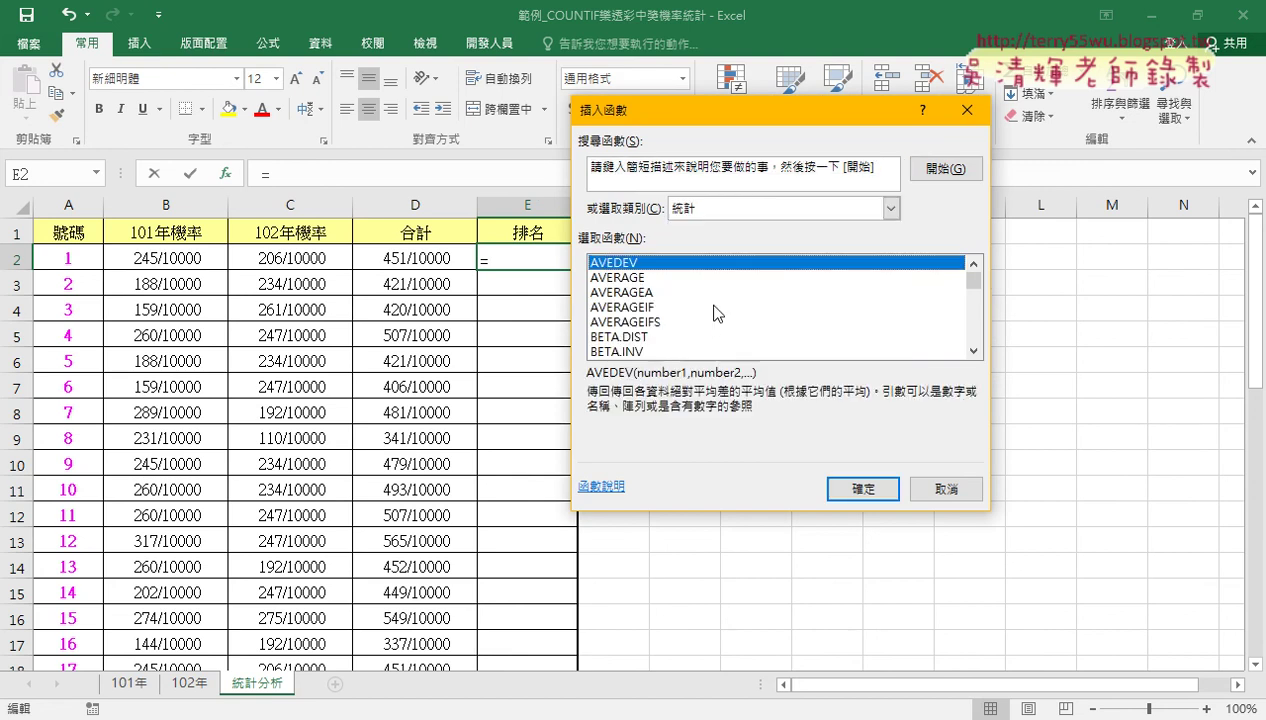
pyautogui.click(977, 291)
pyautogui.moveTo(977, 288)
pyautogui.mouseDown()
pyautogui.moveTo(980, 334)
pyautogui.moveTo(977, 322)
pyautogui.mouseUp()
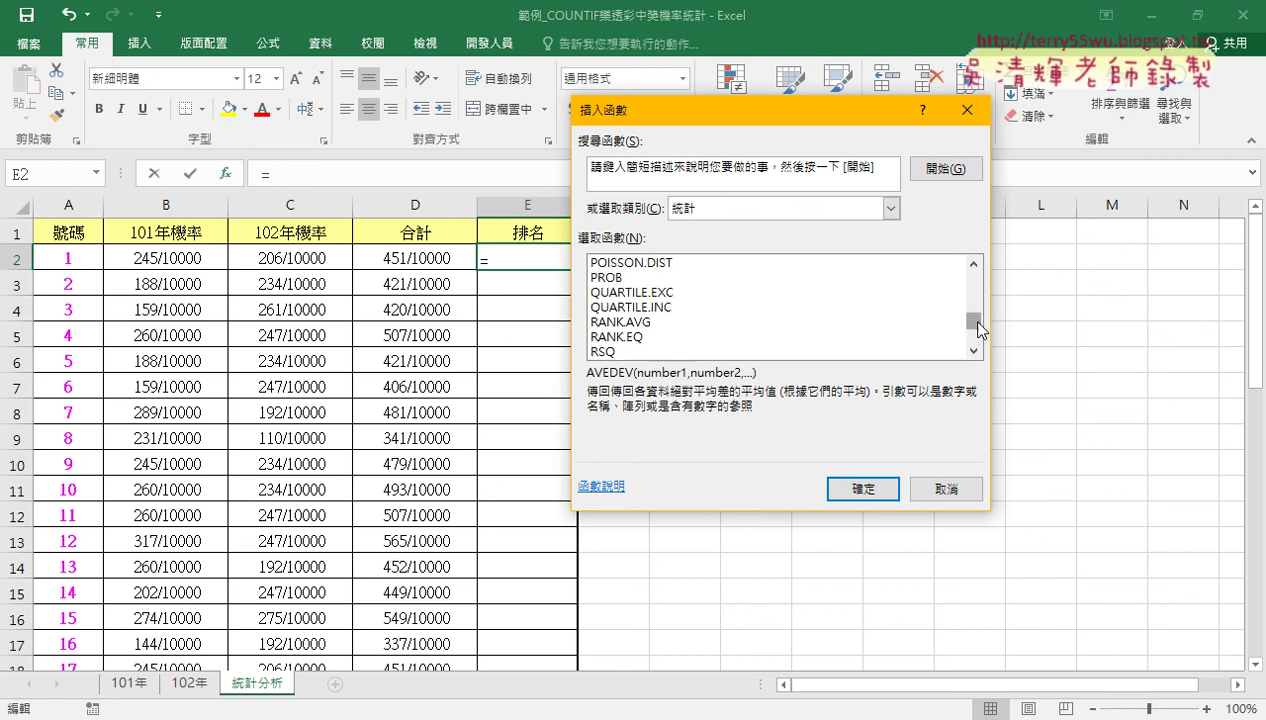
pyautogui.click(648, 337)
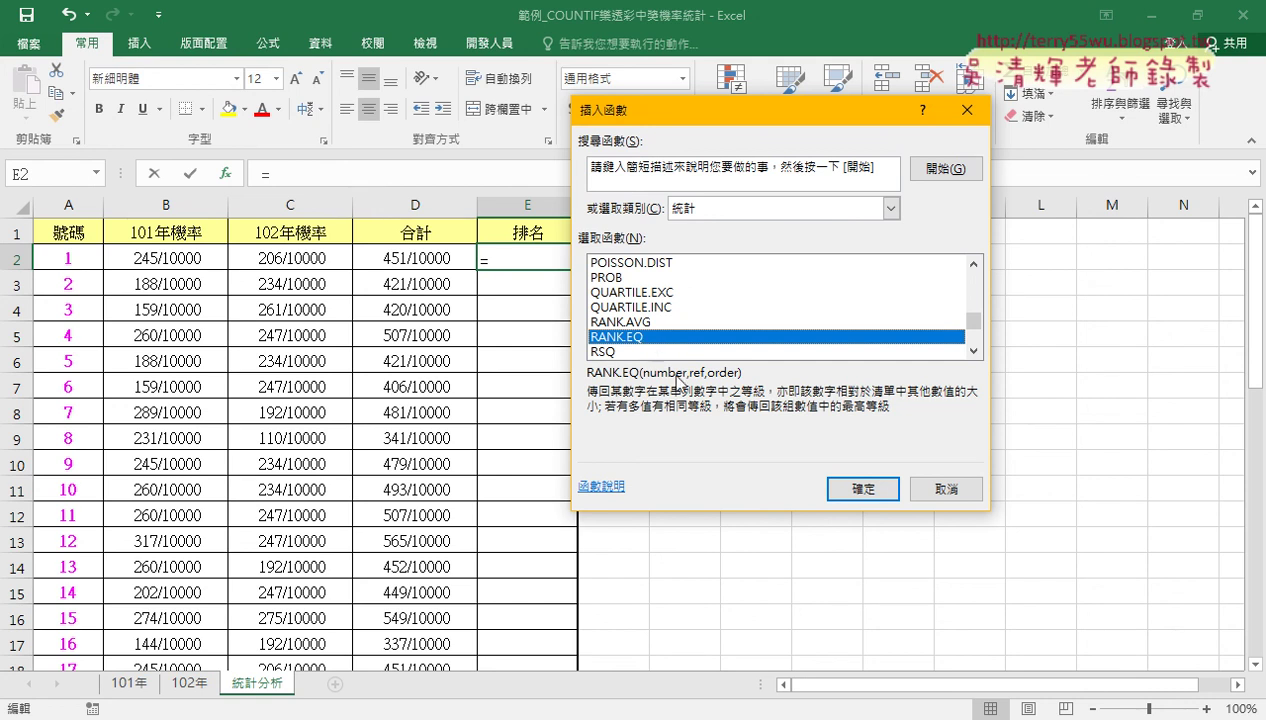
pyautogui.click(866, 490)
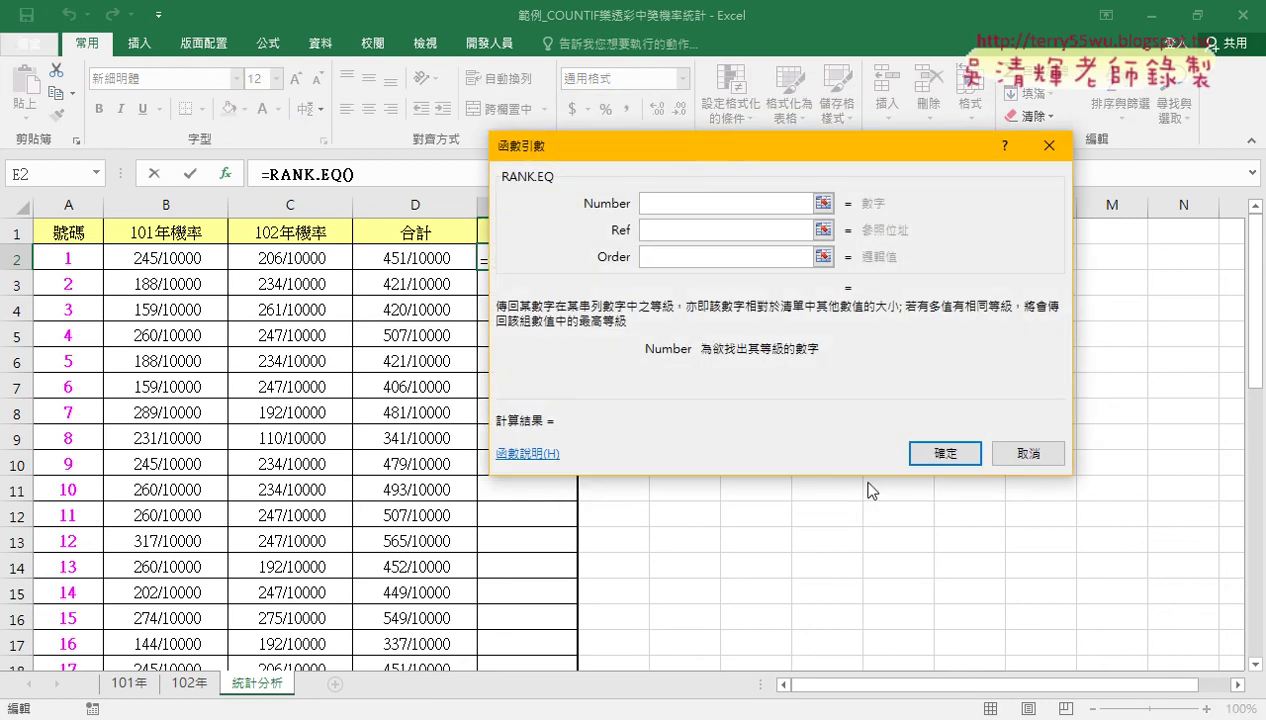
# Step: Set E2 to =RANK.EQ(D2,D$2:D$43) with Order left blank, ranking number 1 26th
pyautogui.moveTo(724, 138); pyautogui.dragTo(897, 154)
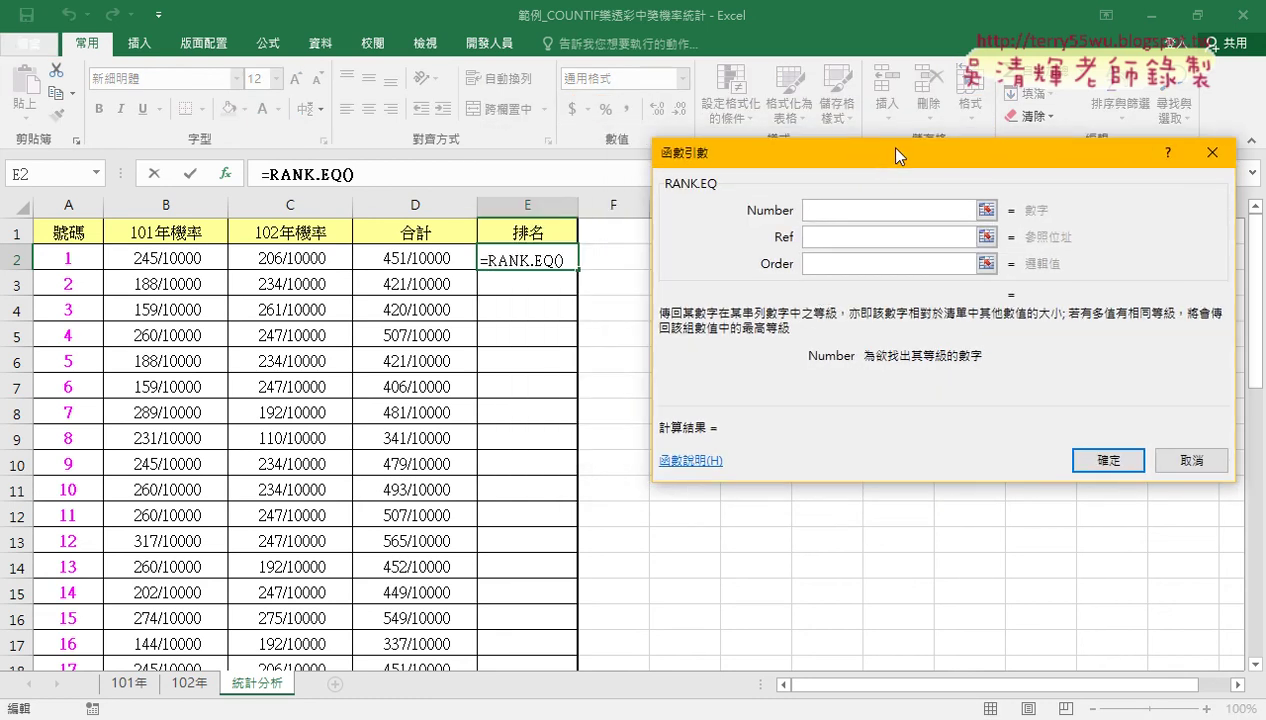
pyautogui.click(400, 255)
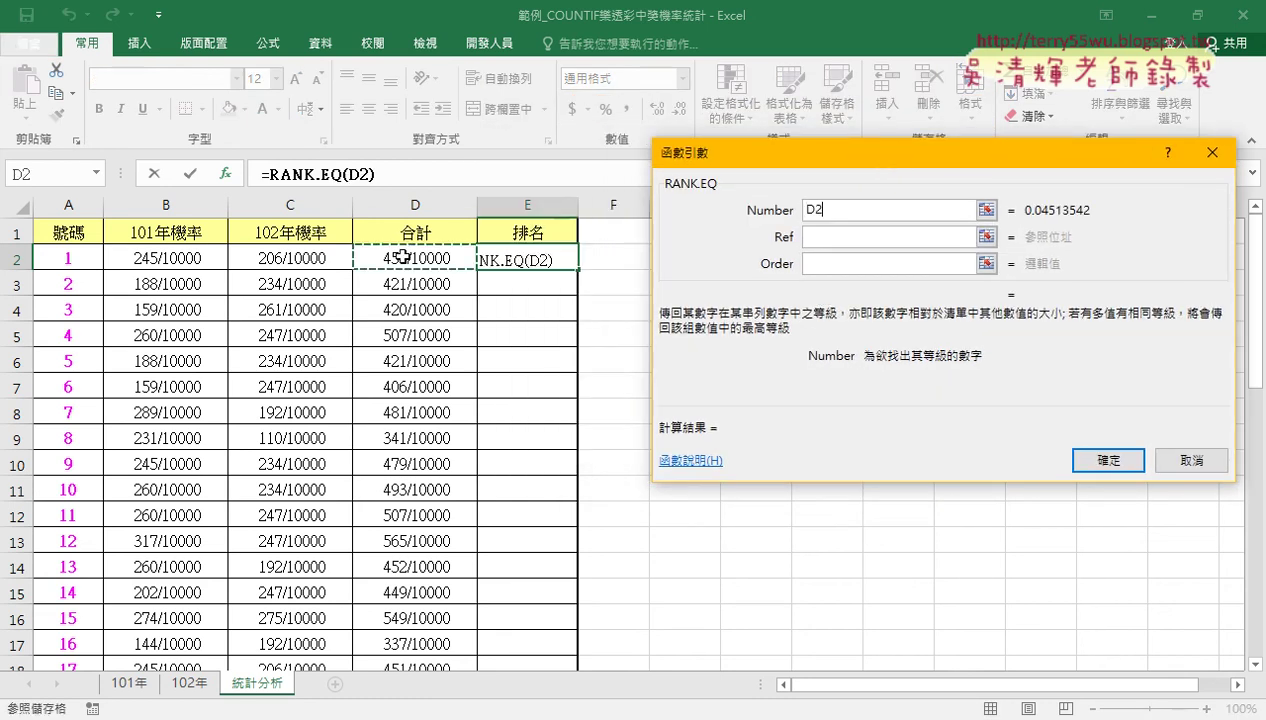
pyautogui.click(821, 238)
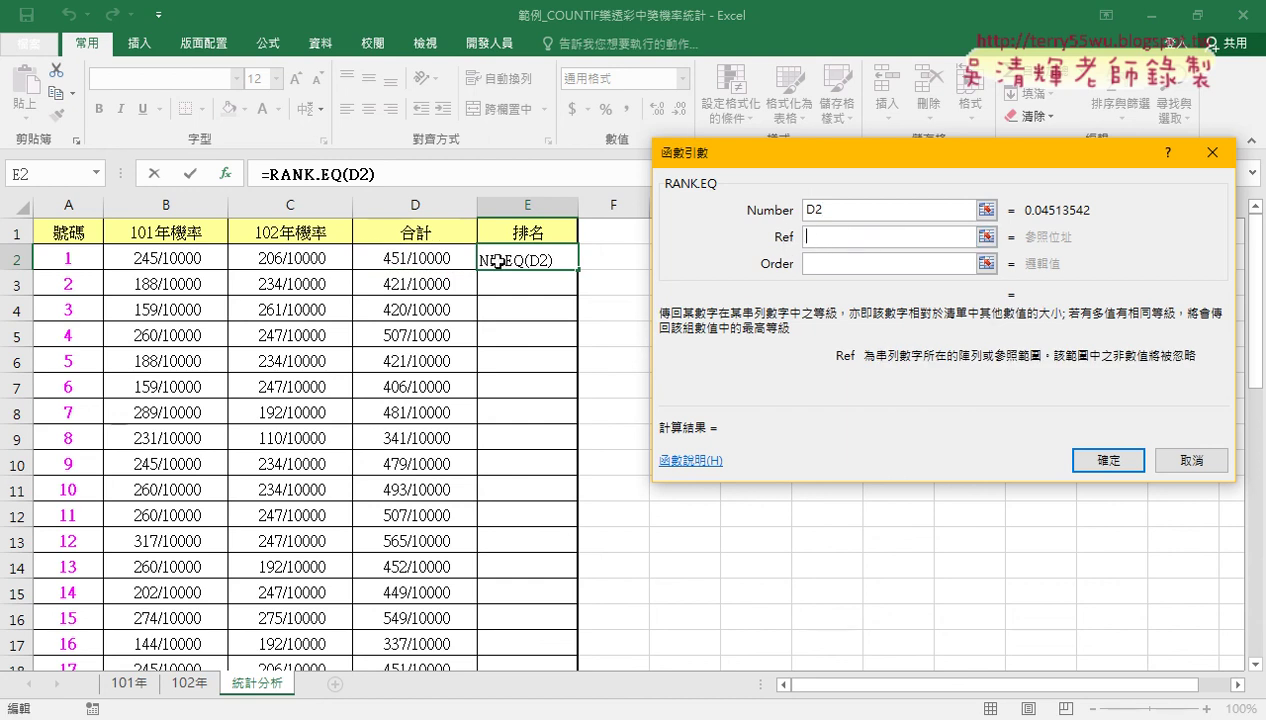
pyautogui.click(418, 259)
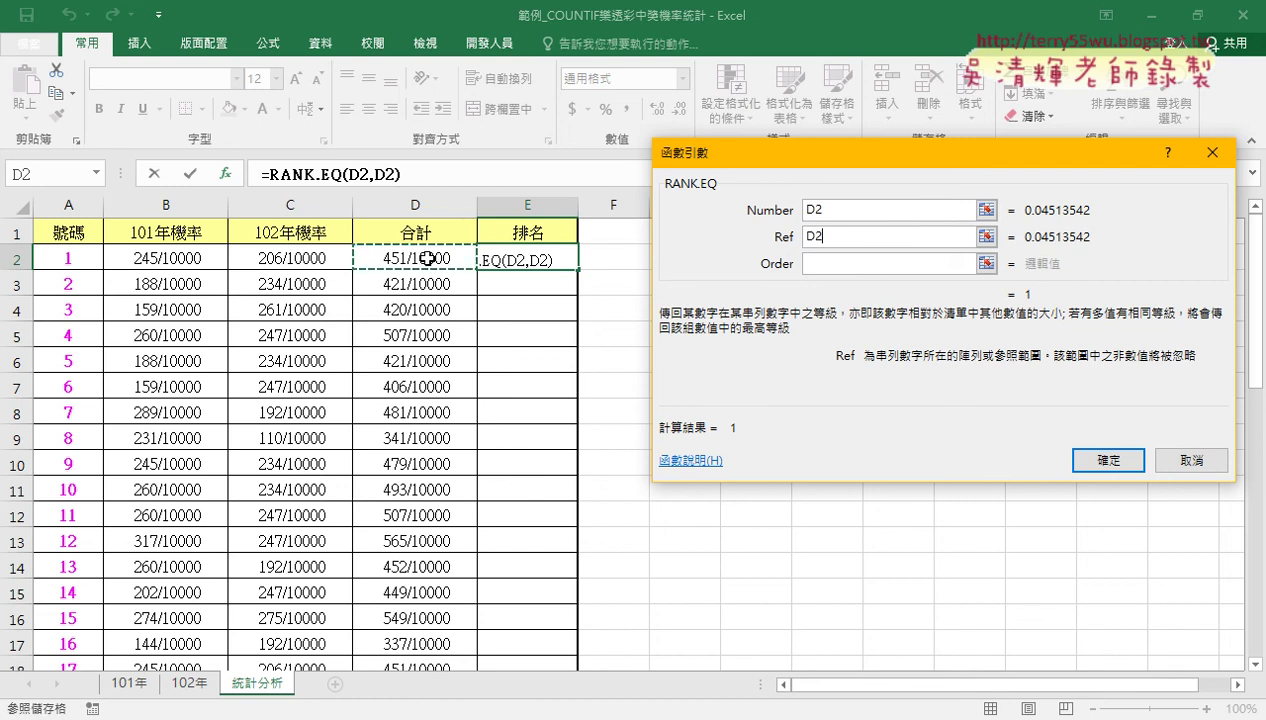
pyautogui.hotkey('ctrl', 'shift', 'Down')
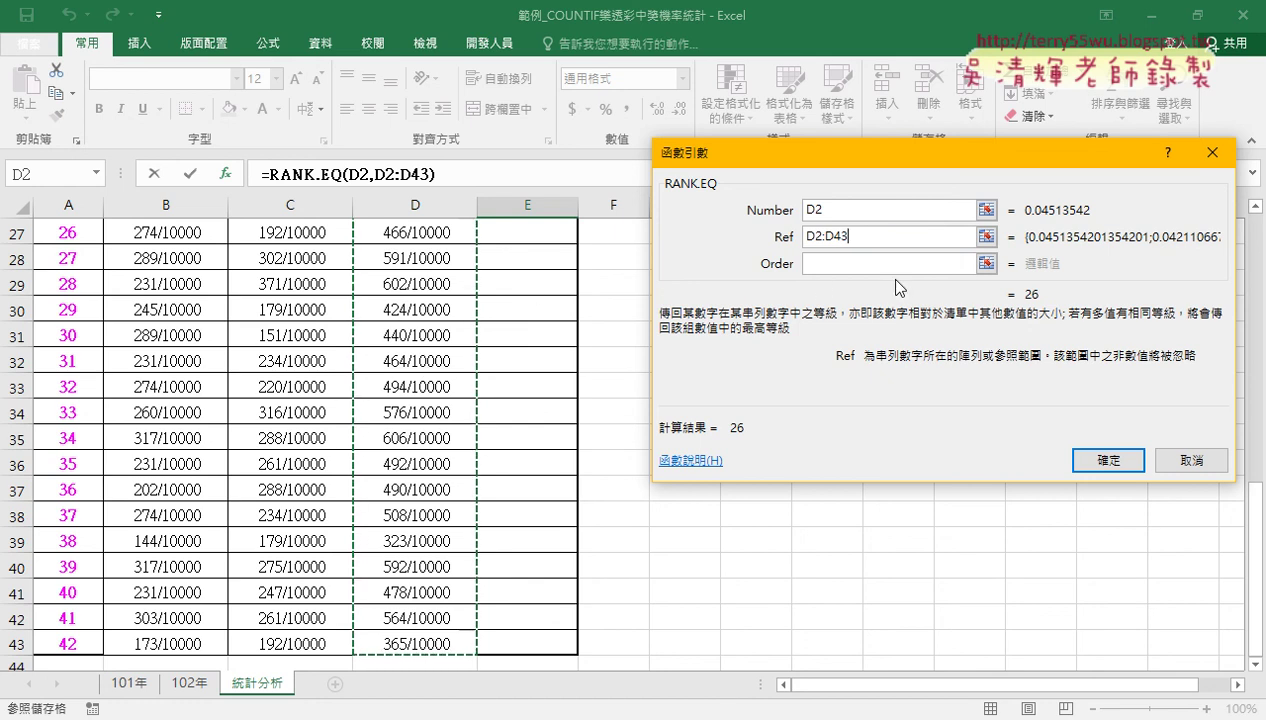
pyautogui.click(806, 236)
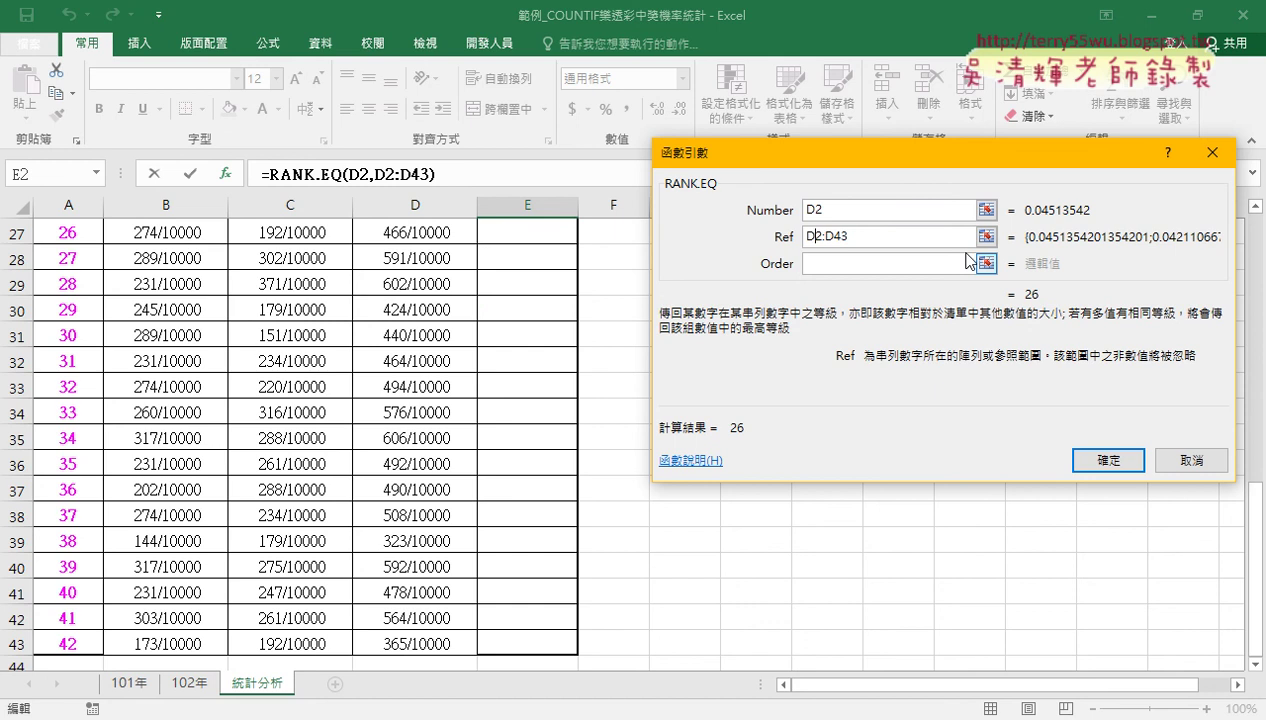
pyautogui.write('$')
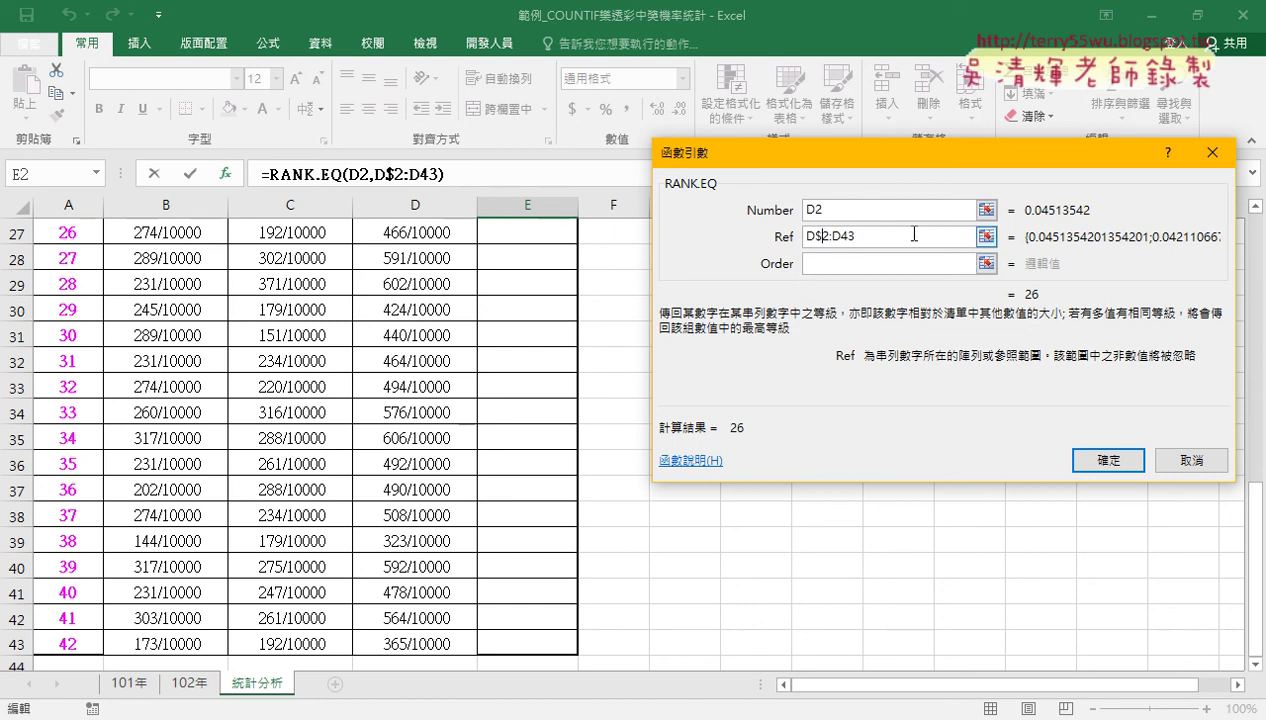
pyautogui.click(841, 236)
pyautogui.write('$')
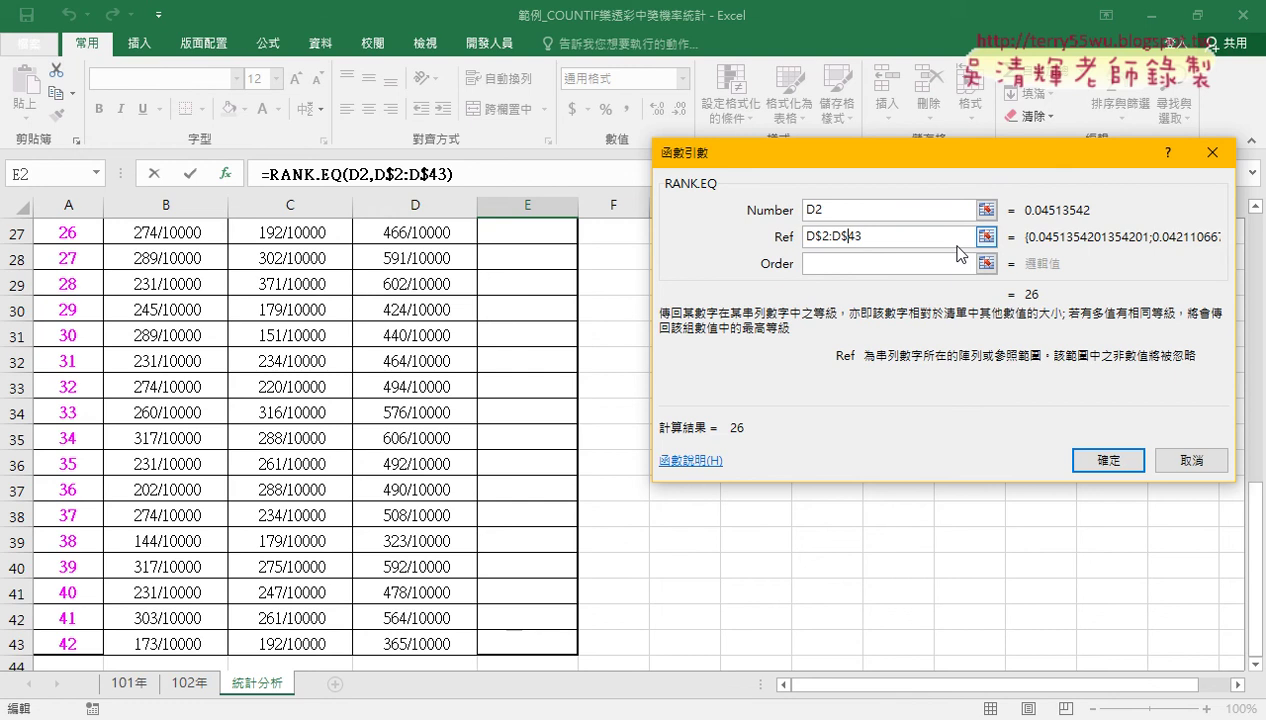
pyautogui.click(877, 265)
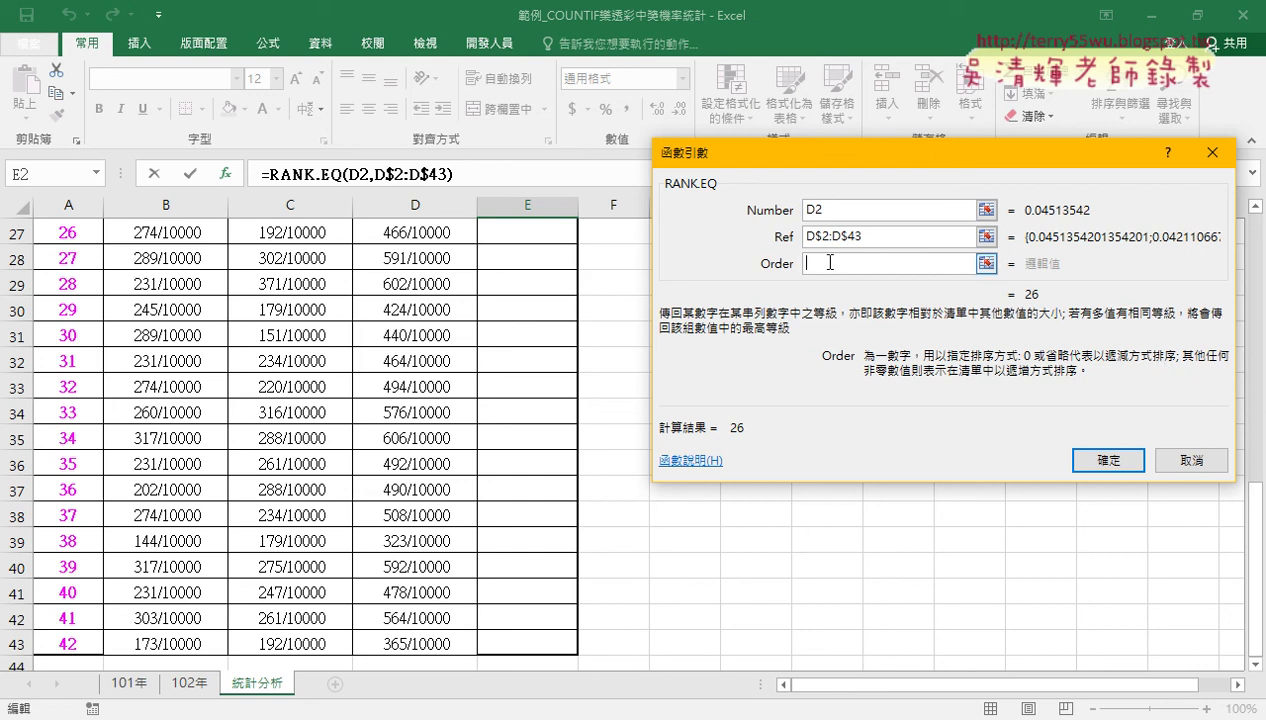
pyautogui.click(1106, 459)
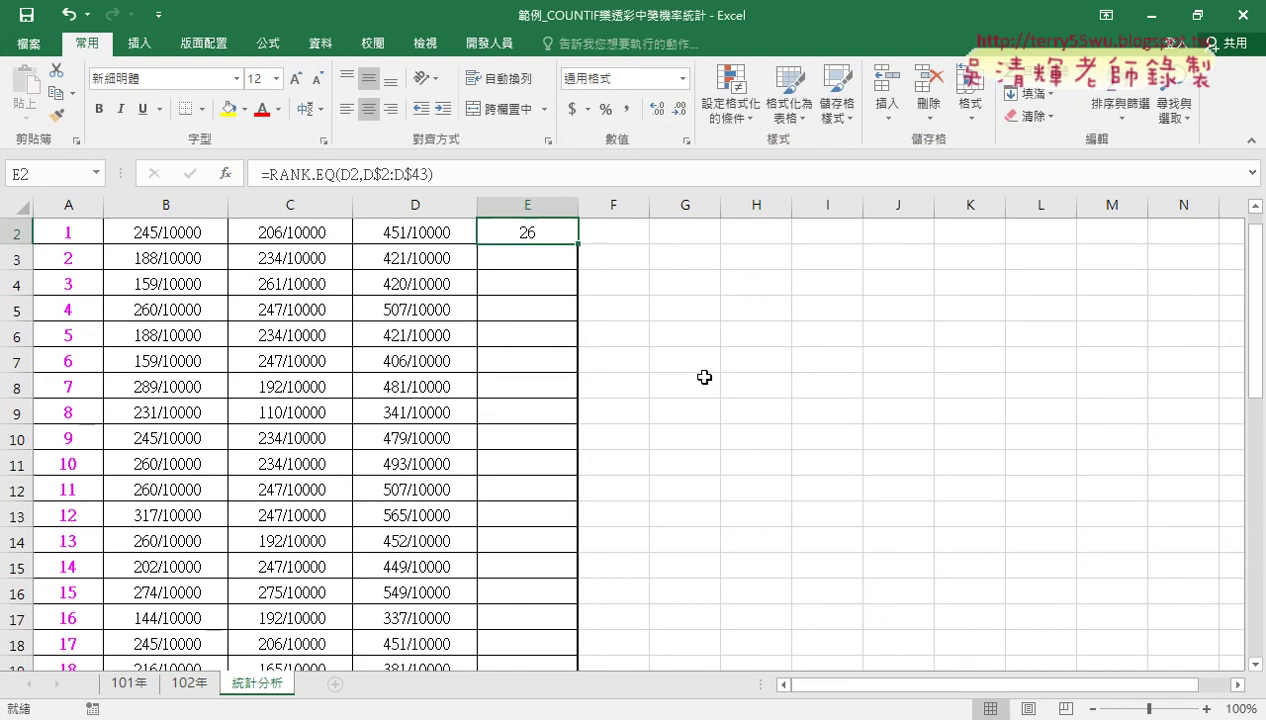
# Step: Fill the RANK.EQ formula down the 排名 column and scroll to the lower rows
pyautogui.doubleClick(584, 241)
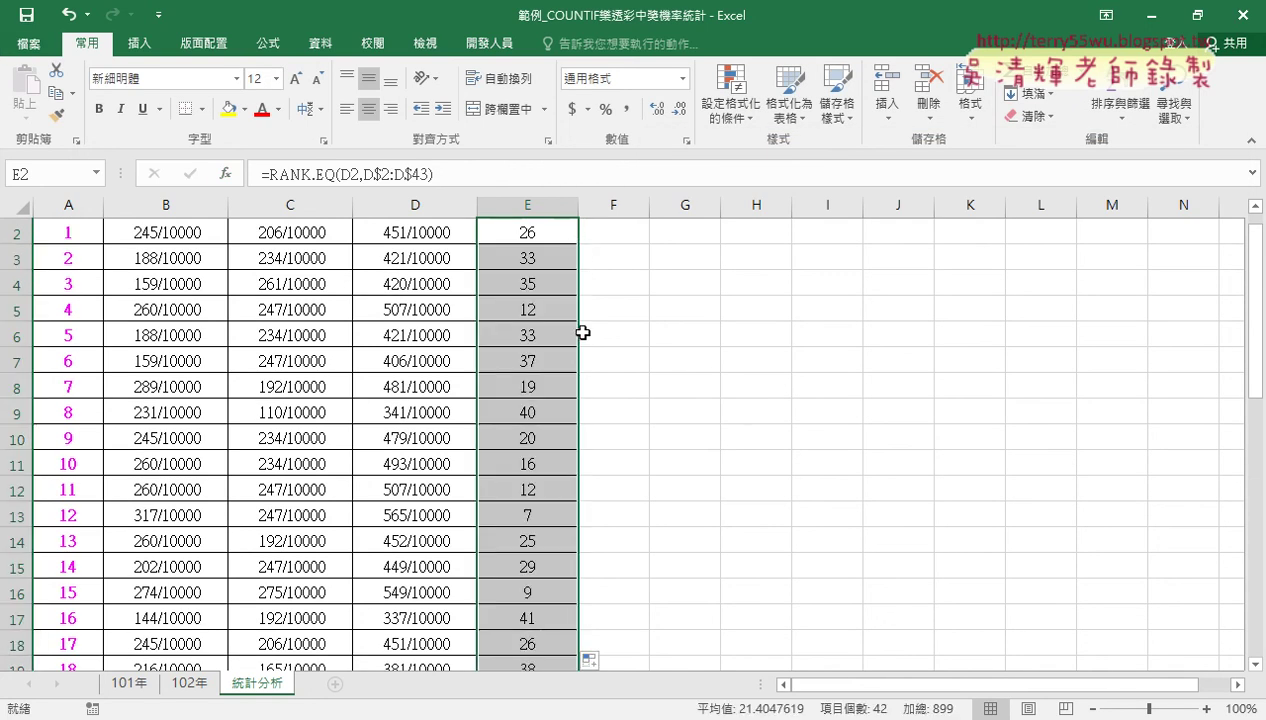
pyautogui.scroll(-1, 586, 350)
pyautogui.scroll(-1, 588, 368)
pyautogui.scroll(-2, 588, 368)
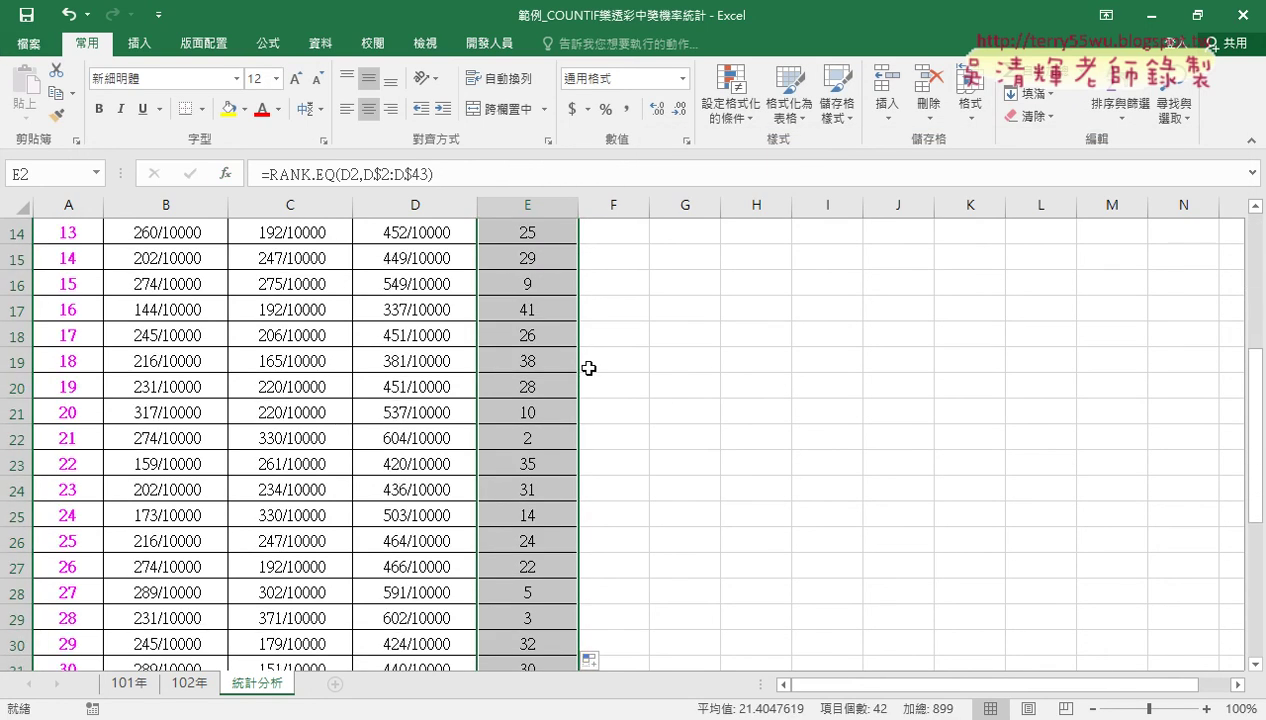
pyautogui.scroll(-1, 588, 368)
pyautogui.scroll(-1, 588, 368)
pyautogui.scroll(-1, 588, 368)
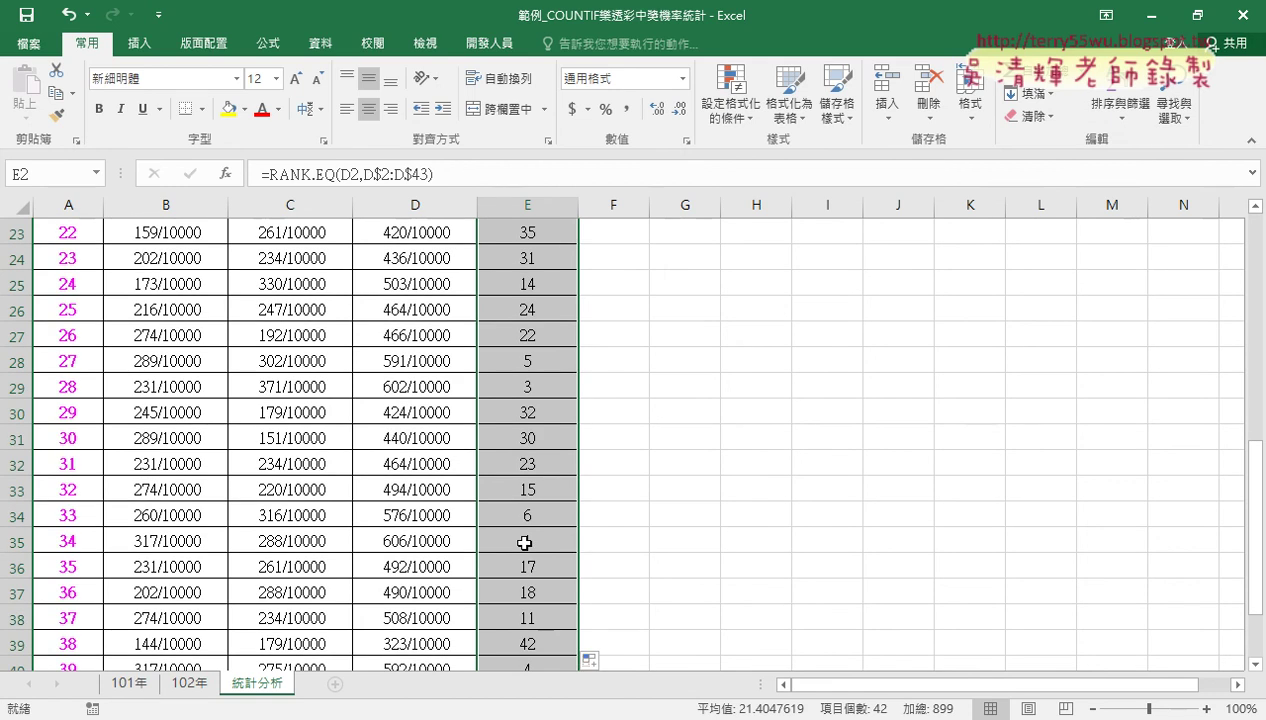
# Step: Check number 34's top-ranked row, the 合計 formulas and B2's probability formula
pyautogui.click(524, 543)
pyautogui.moveTo(66, 541); pyautogui.dragTo(536, 549)
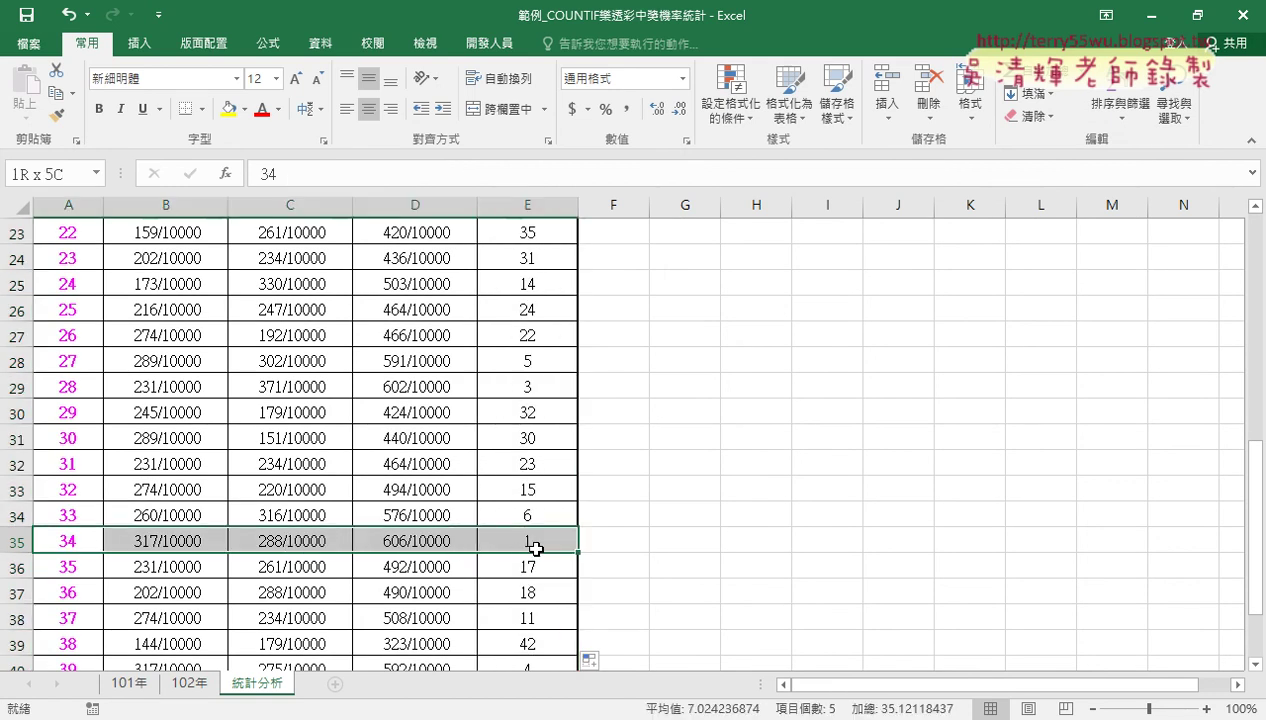
pyautogui.click(445, 545)
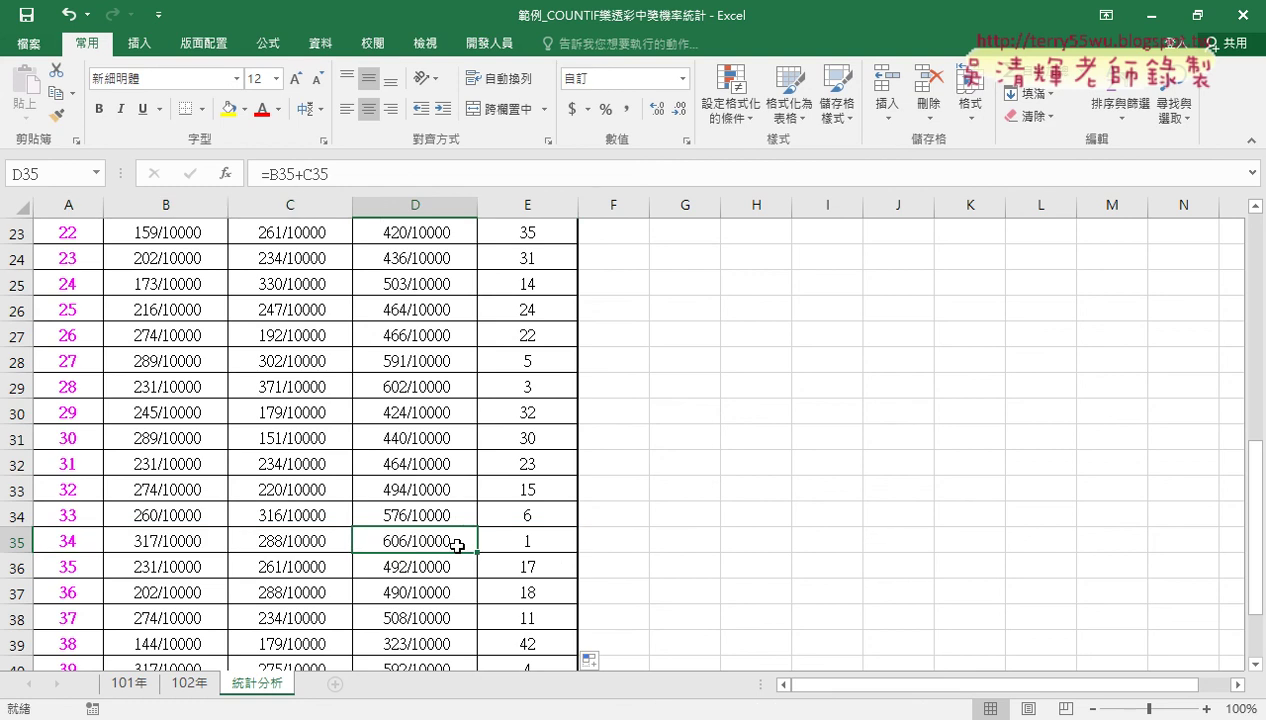
pyautogui.scroll(2, 459, 543)
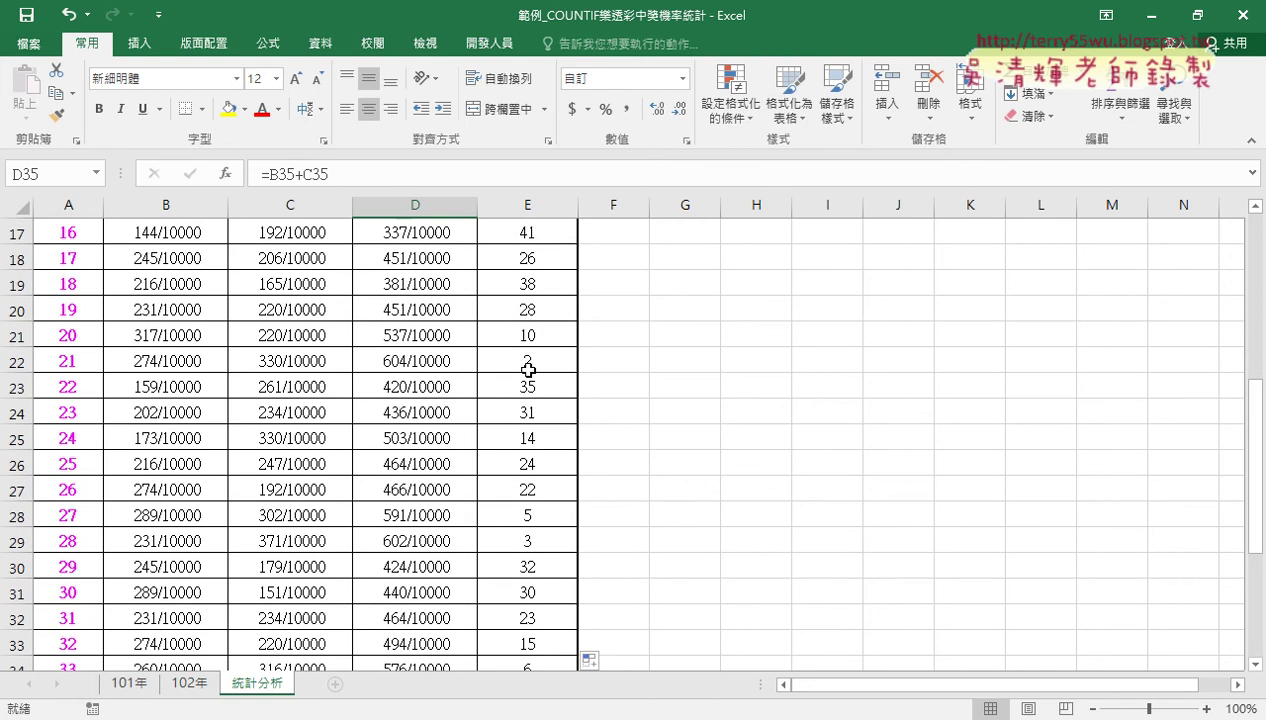
pyautogui.moveTo(522, 362); pyautogui.dragTo(400, 360)
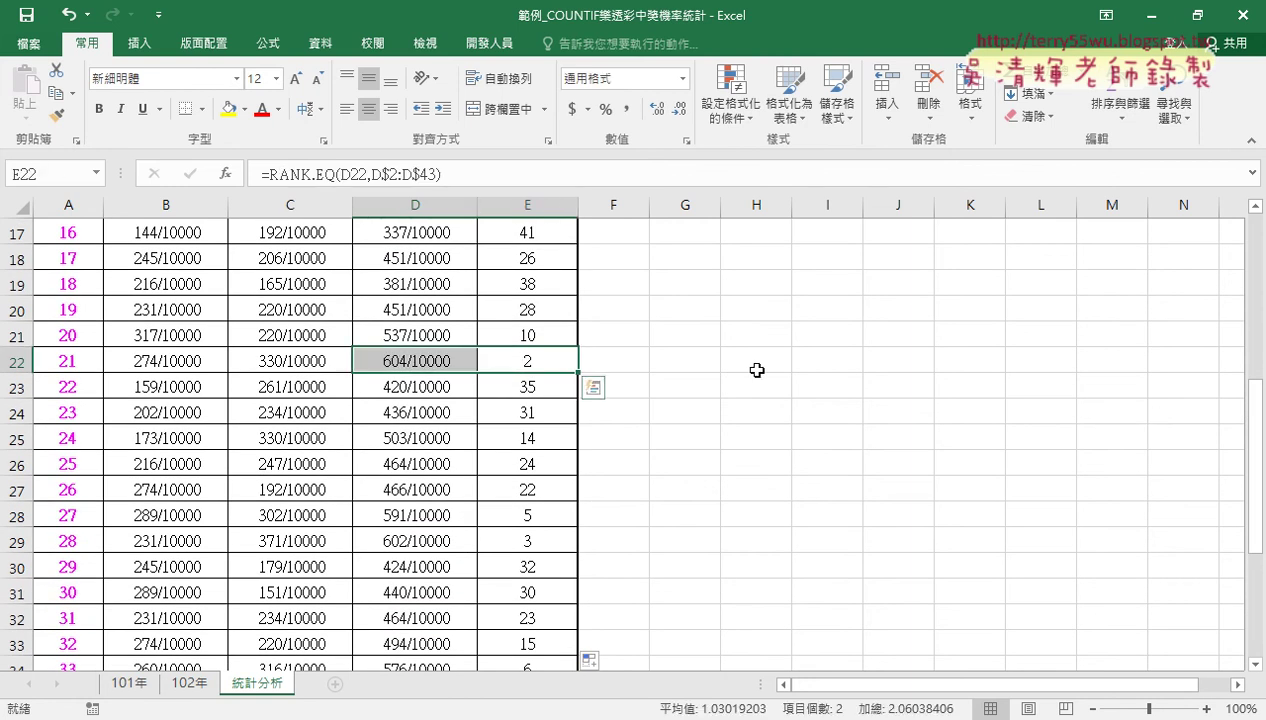
pyautogui.click(433, 543)
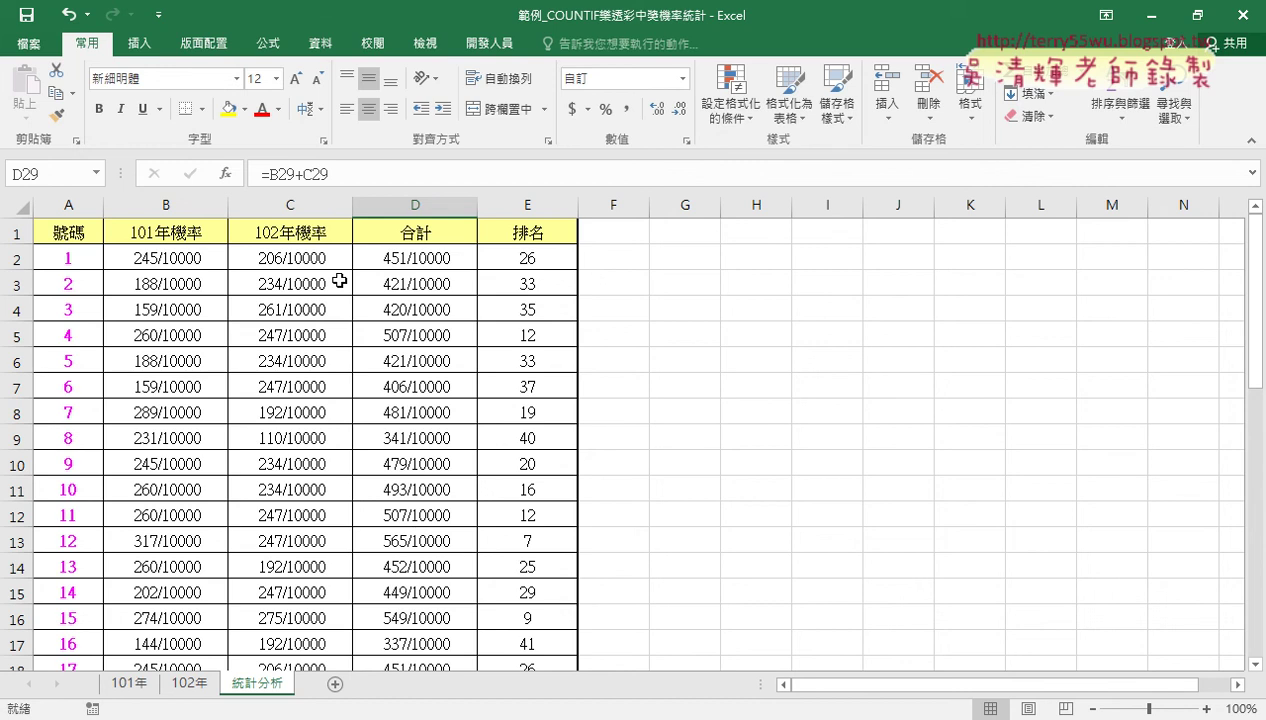
pyautogui.click(143, 258)
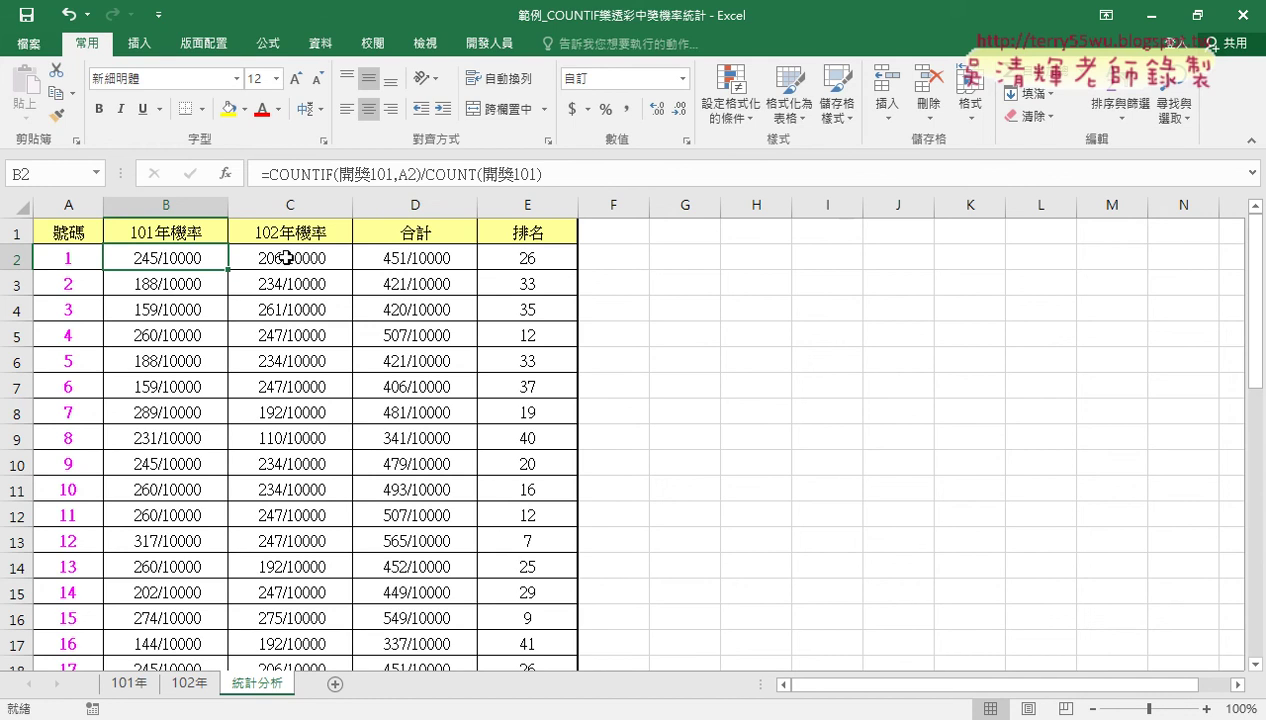
# Step: Open 儲存格格式 for B2 and show the 分數 number formats
pyautogui.rightClick(188, 257)
pyautogui.click(252, 593)
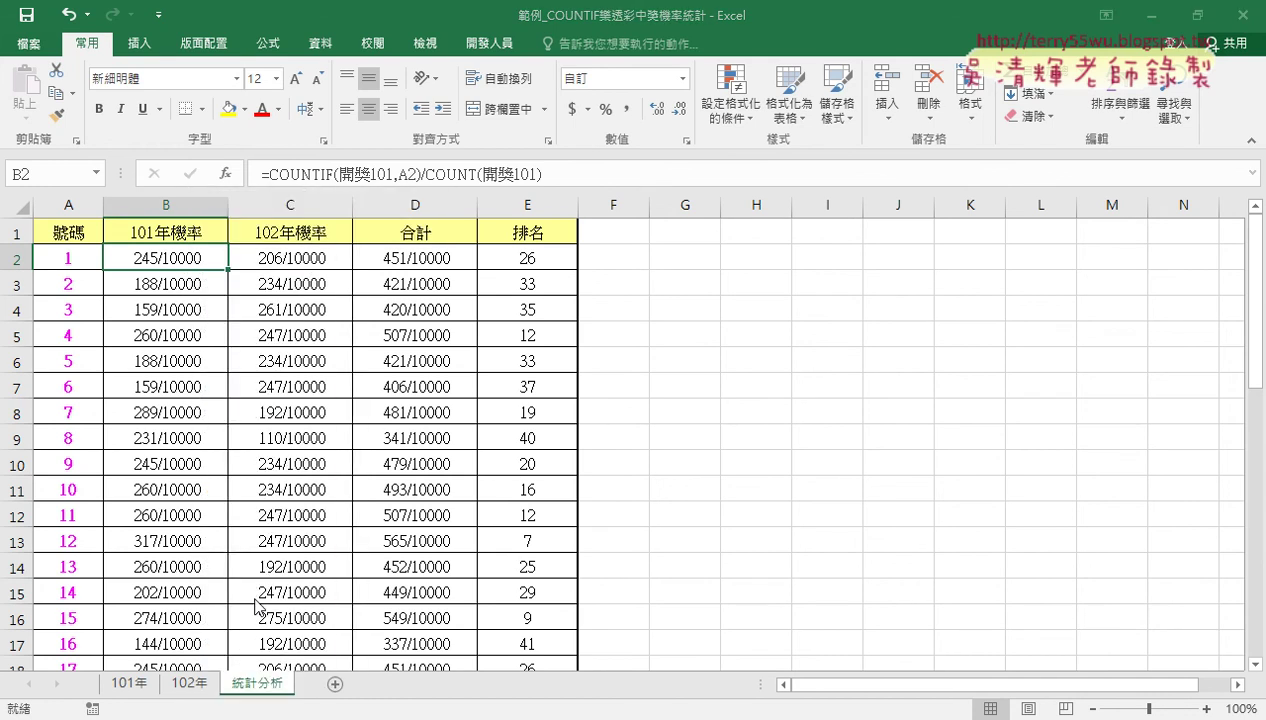
pyautogui.click(52, 392)
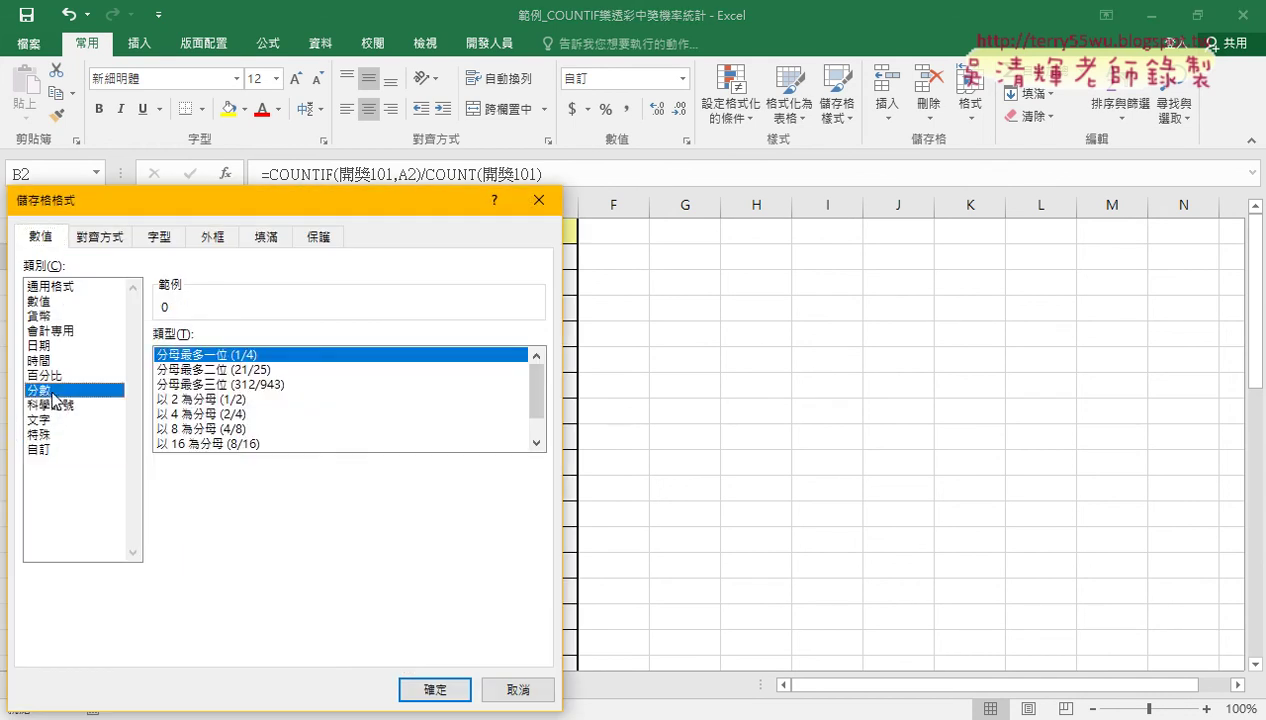